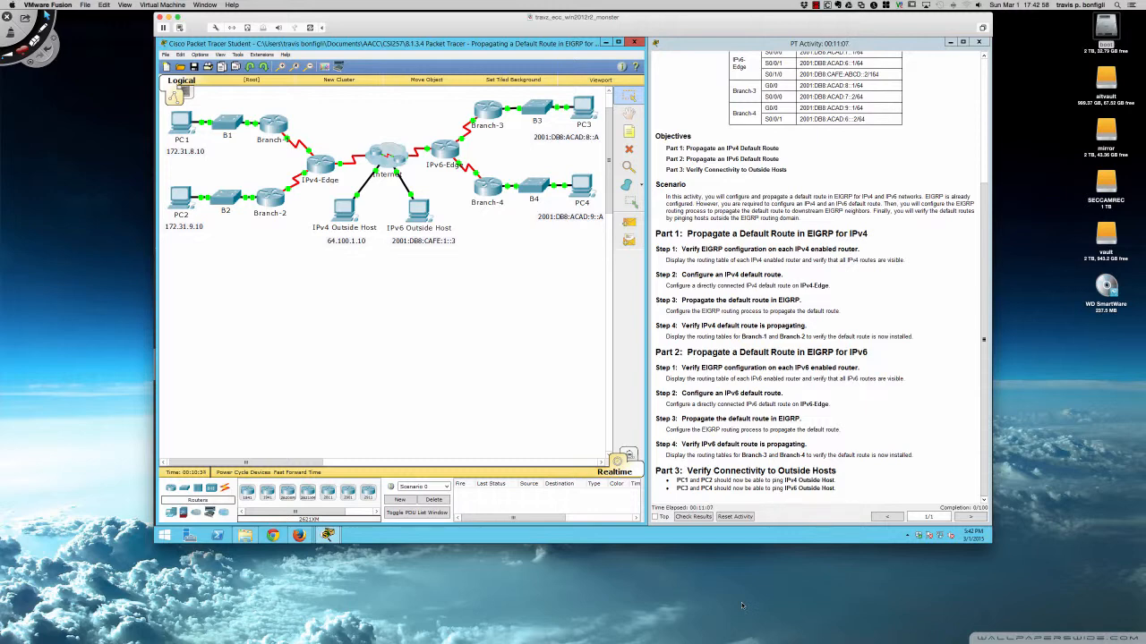
Scroll through the activity instructions to review the addressing table and Part 1 tasks.
scroll(917, 487, "up", 5)
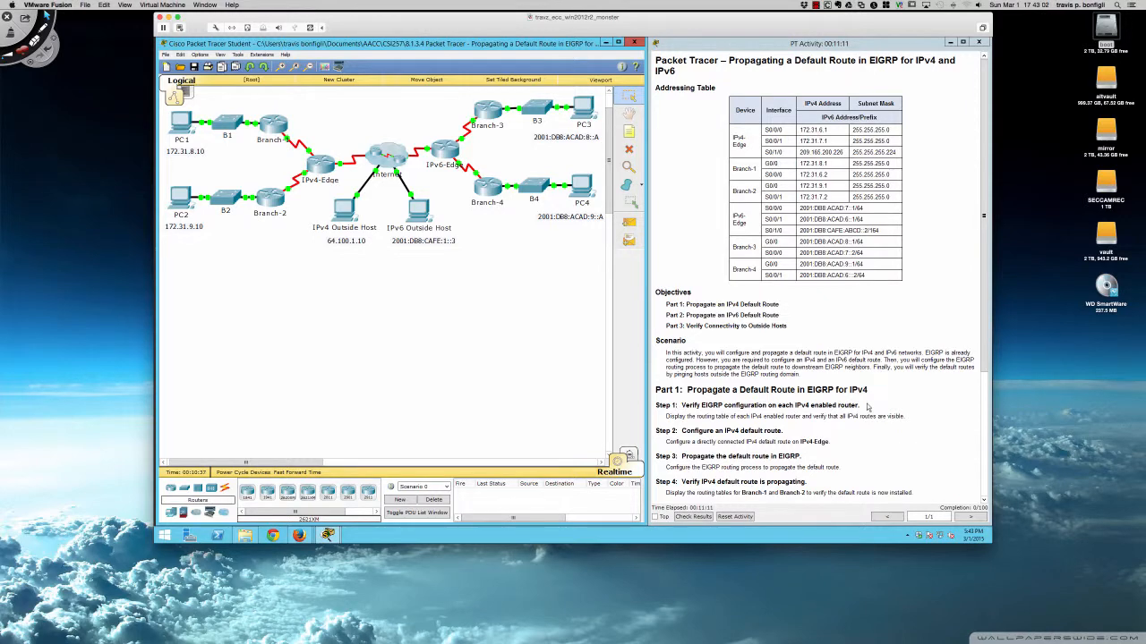
scroll(861, 405, "down", 1)
scroll(860, 406, "down", 2)
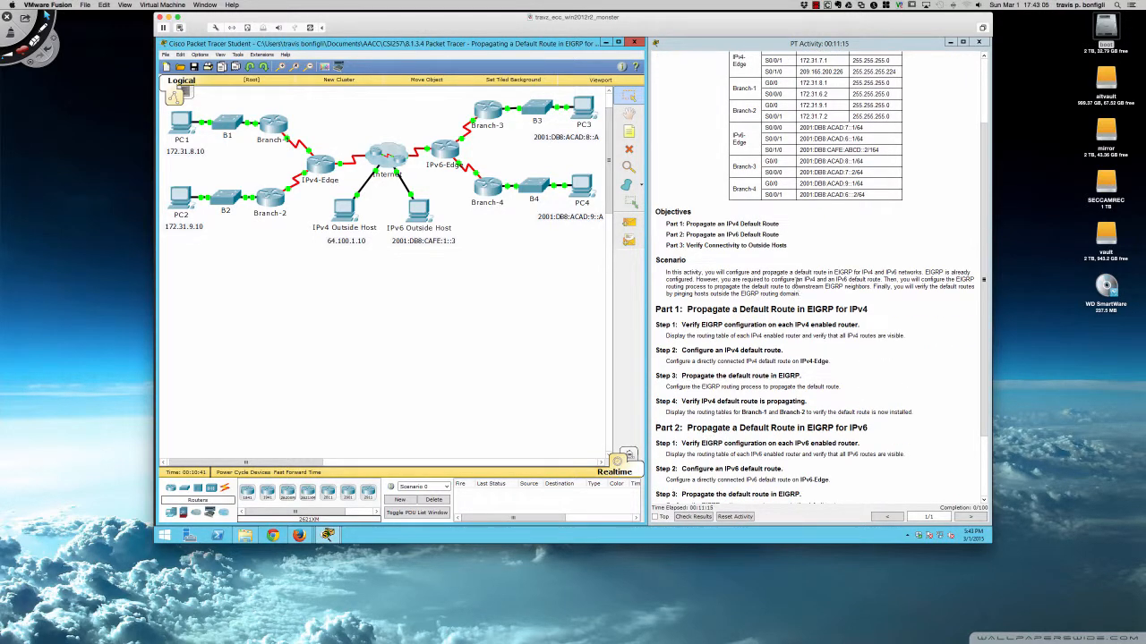
scroll(818, 300, "down", 3)
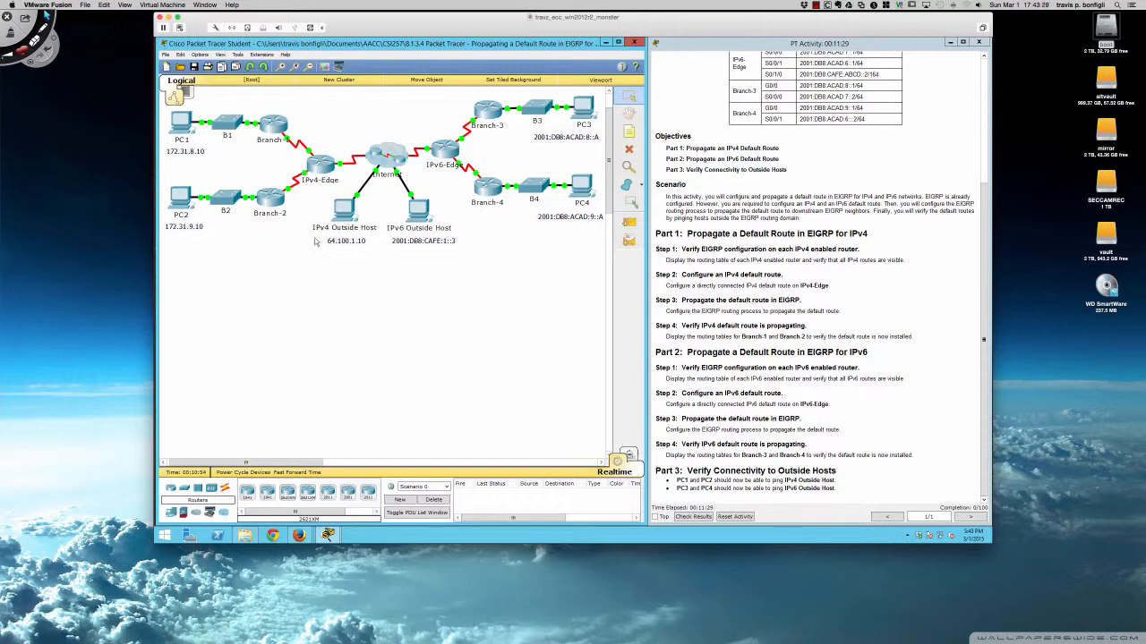
Open the Branch-2 router window and move and resize it beneath the topology.
left_click(272, 199)
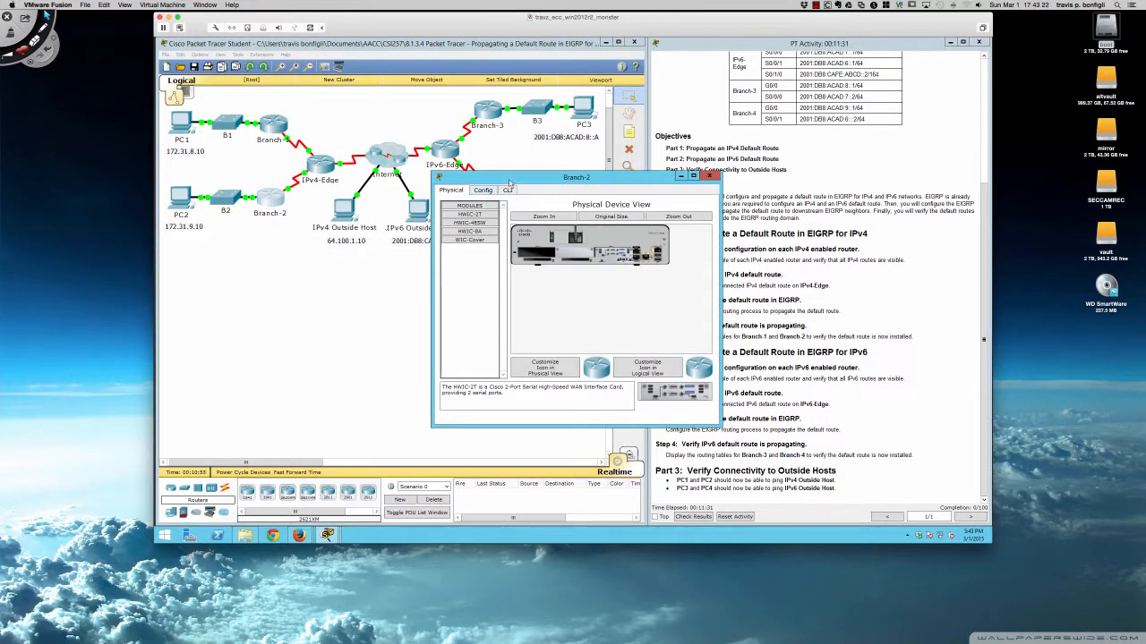
left_click_drag(506, 190, 247, 272)
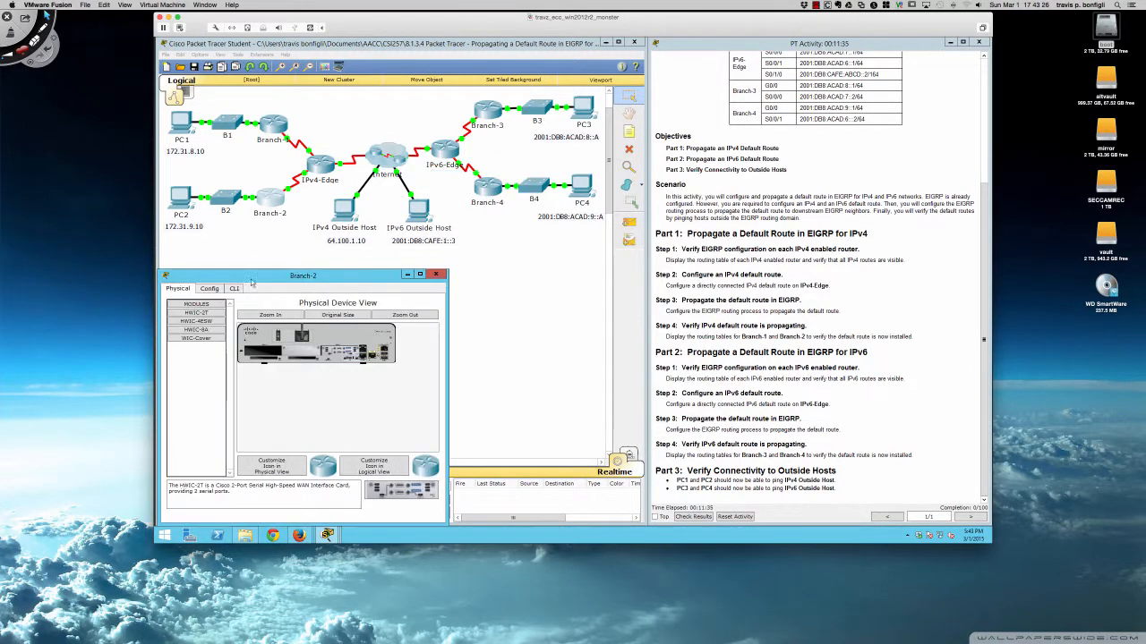
left_click_drag(445, 347, 648, 343)
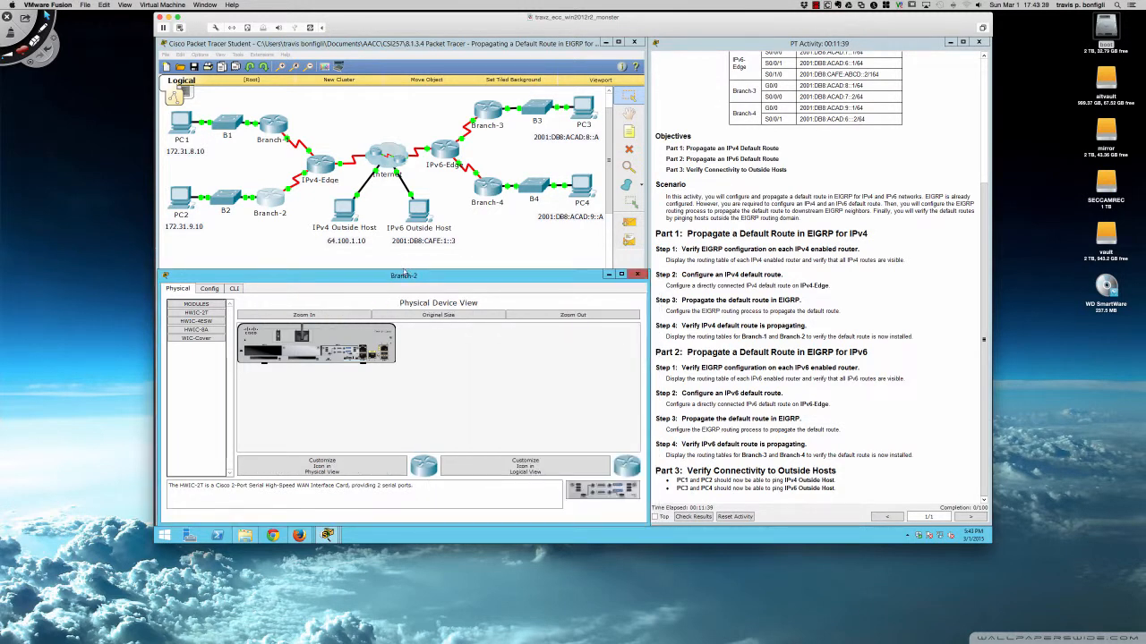
left_click_drag(288, 270, 288, 250)
Open the Branch-1 router window, dock it beneath the topology, and switch to its CLI tab.
left_click(269, 128)
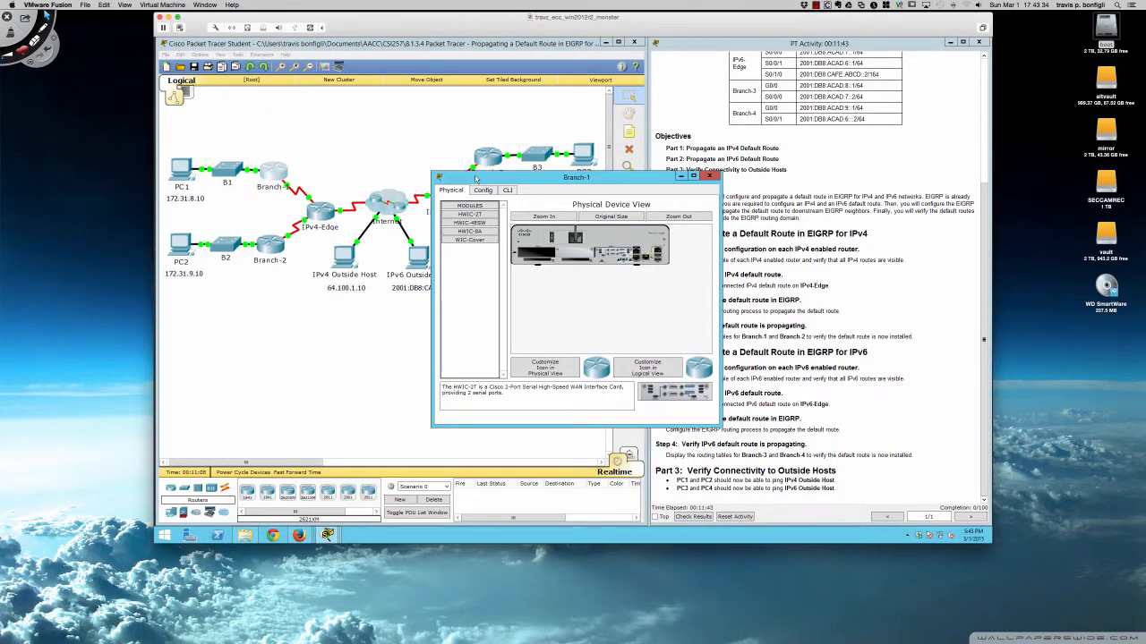
left_click_drag(477, 181, 196, 273)
scroll(335, 181, "down", 3)
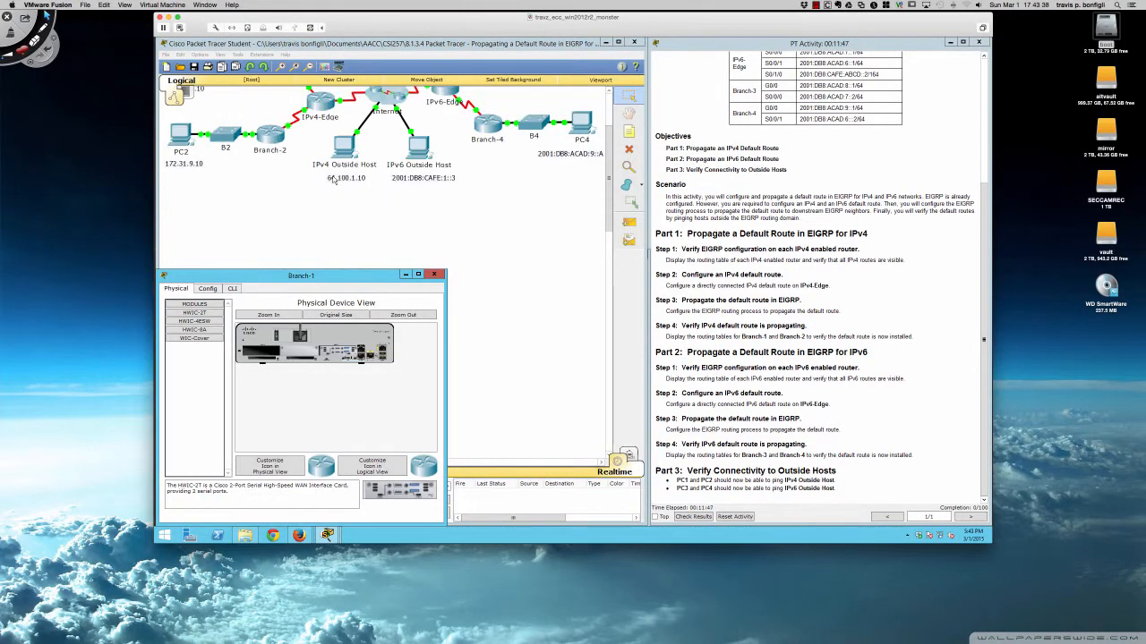
left_click_drag(605, 174, 608, 153)
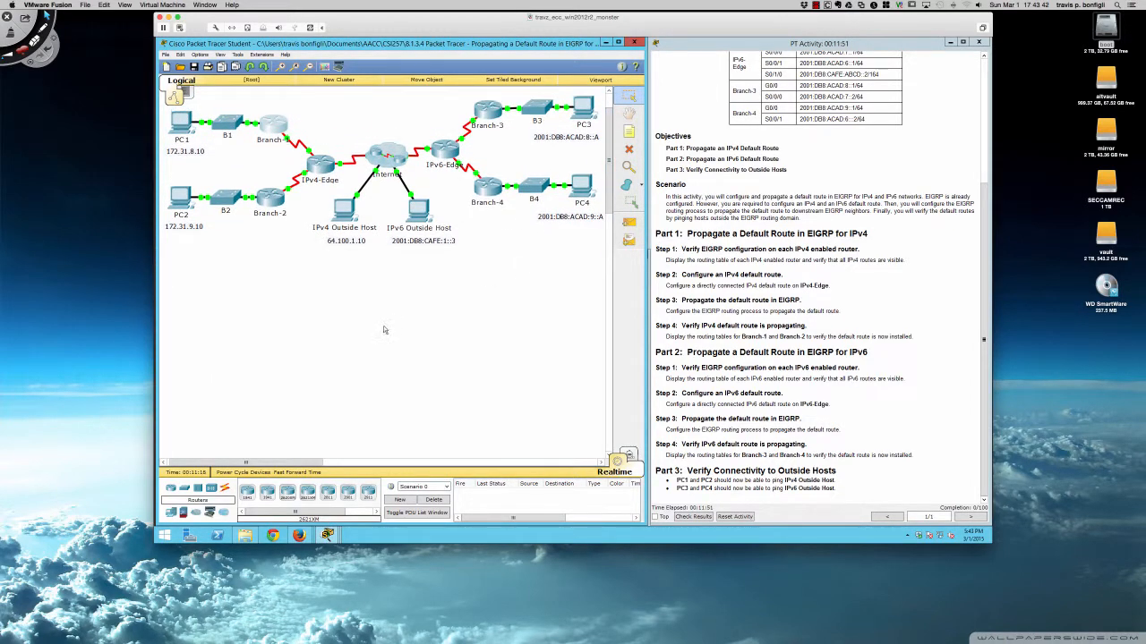
left_click(276, 129)
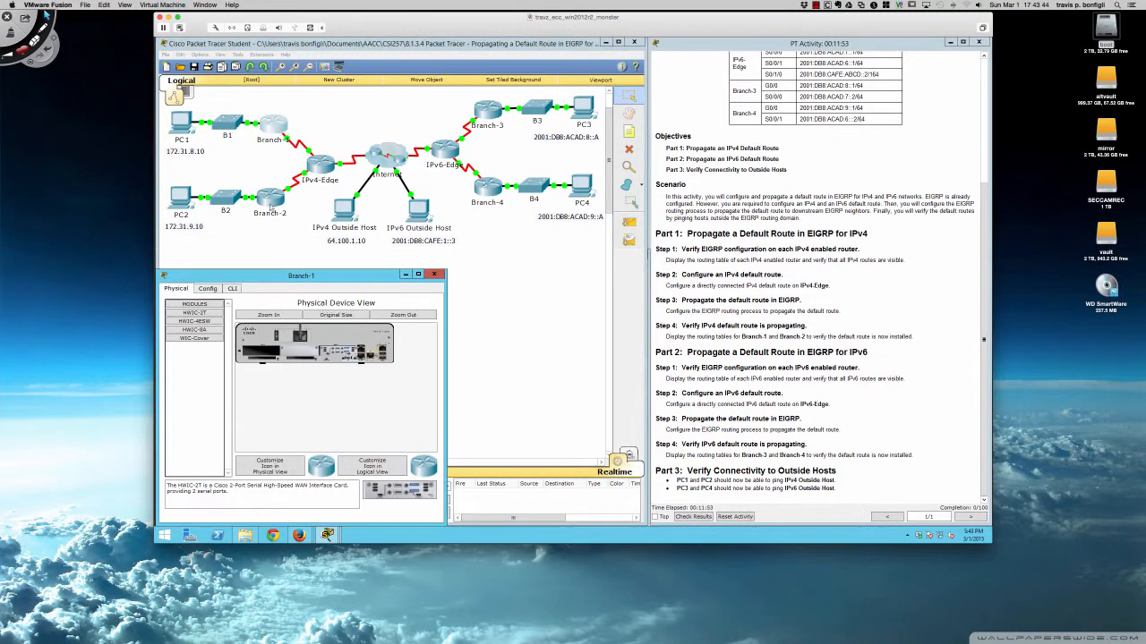
left_click(233, 289)
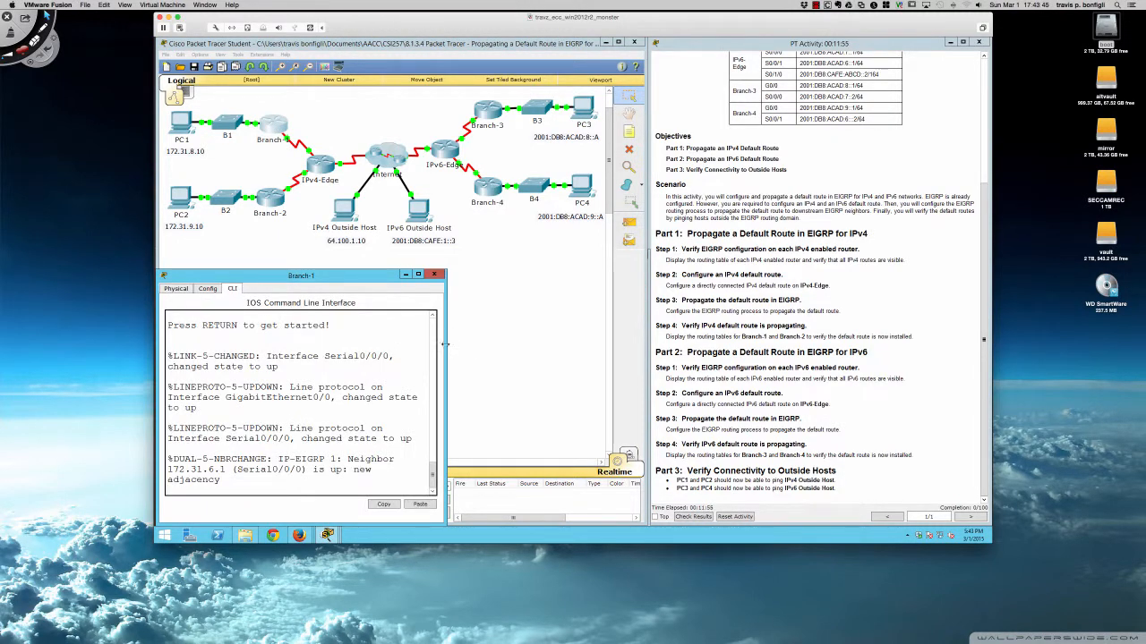
left_click_drag(445, 349, 649, 341)
left_click_drag(468, 271, 468, 249)
Open the IPv4-Edge router window and move and resize it beneath the topology.
left_click(322, 166)
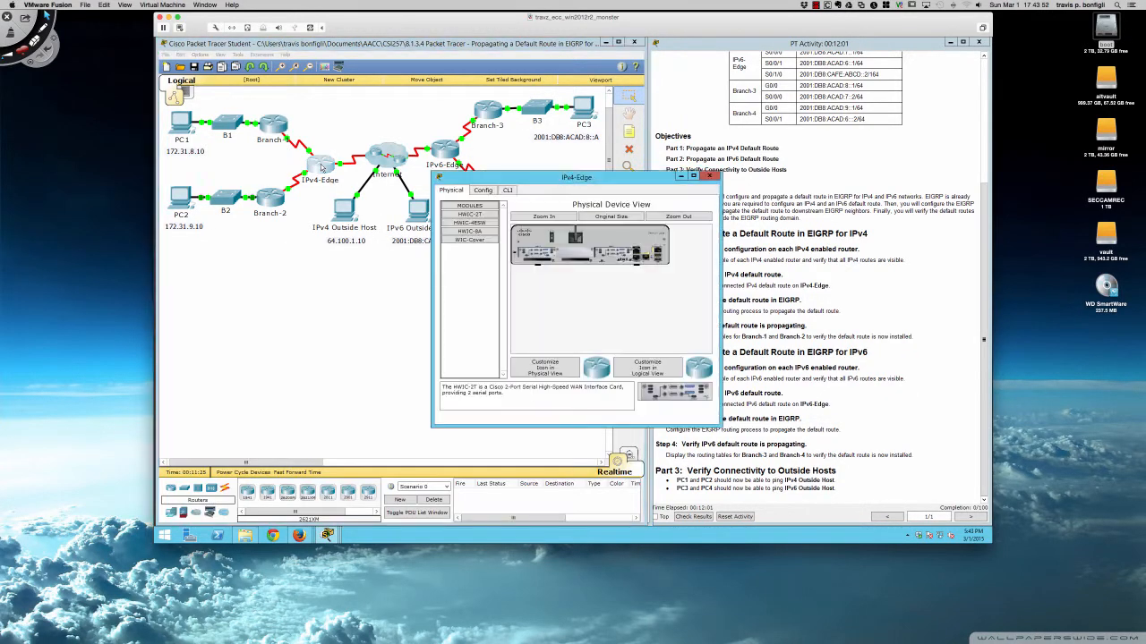
left_click_drag(519, 174, 244, 280)
left_click_drag(442, 322, 651, 318)
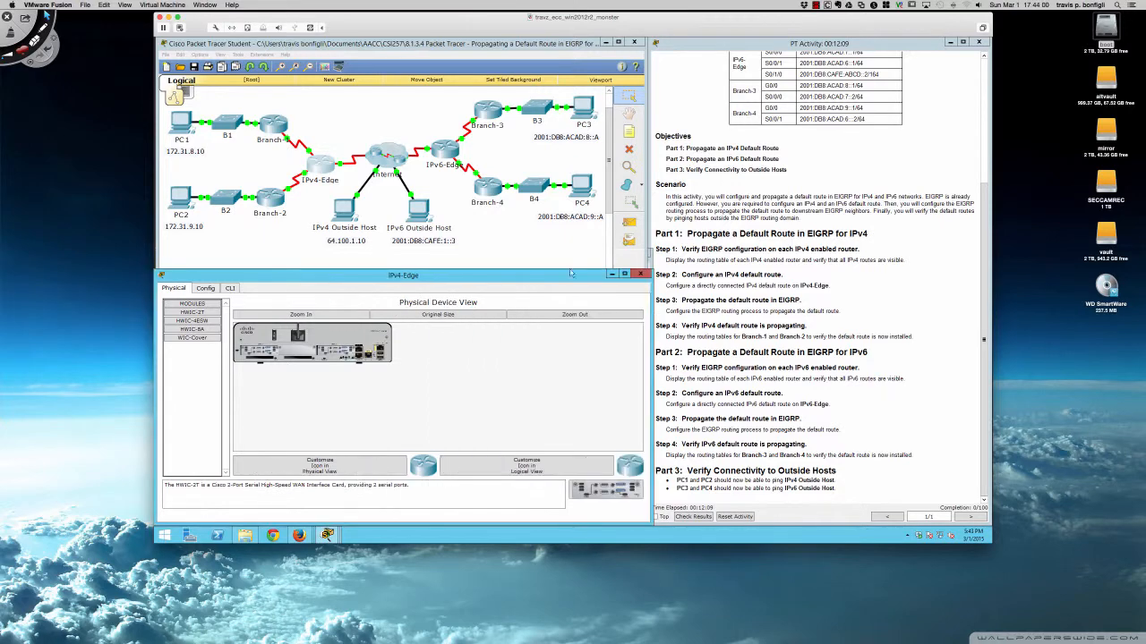
left_click_drag(555, 268, 554, 247)
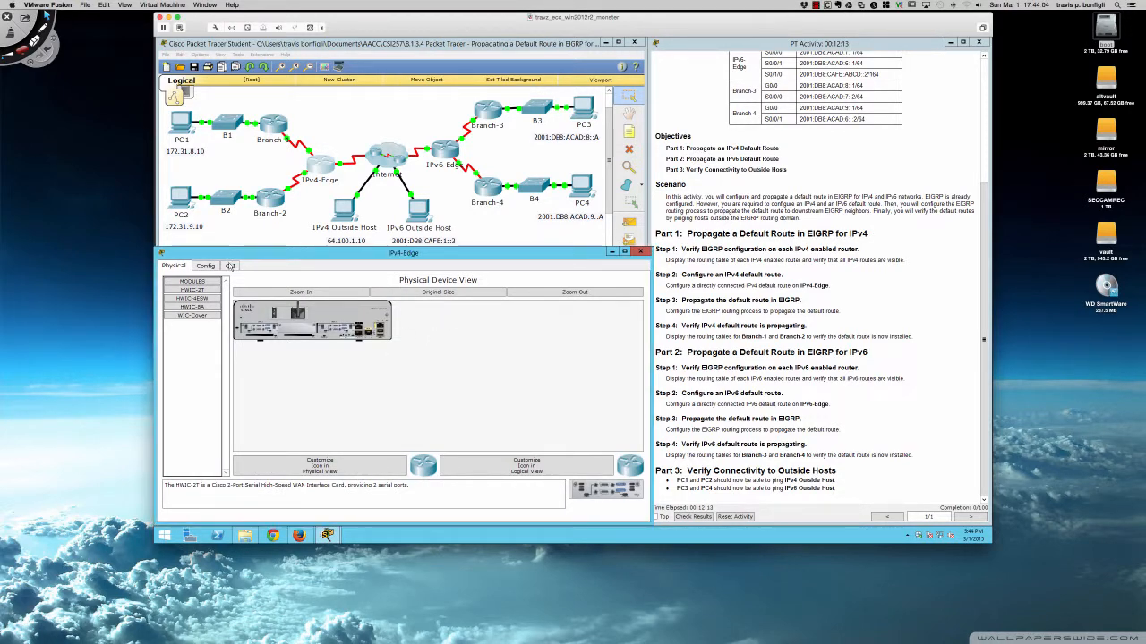
On IPv4-Edge's CLI, enter privileged mode with en, run sh ip route, and highlight the gateway of last resort line.
left_click(230, 266)
key("Return")
key("Return")
key("Return")
key("Return")
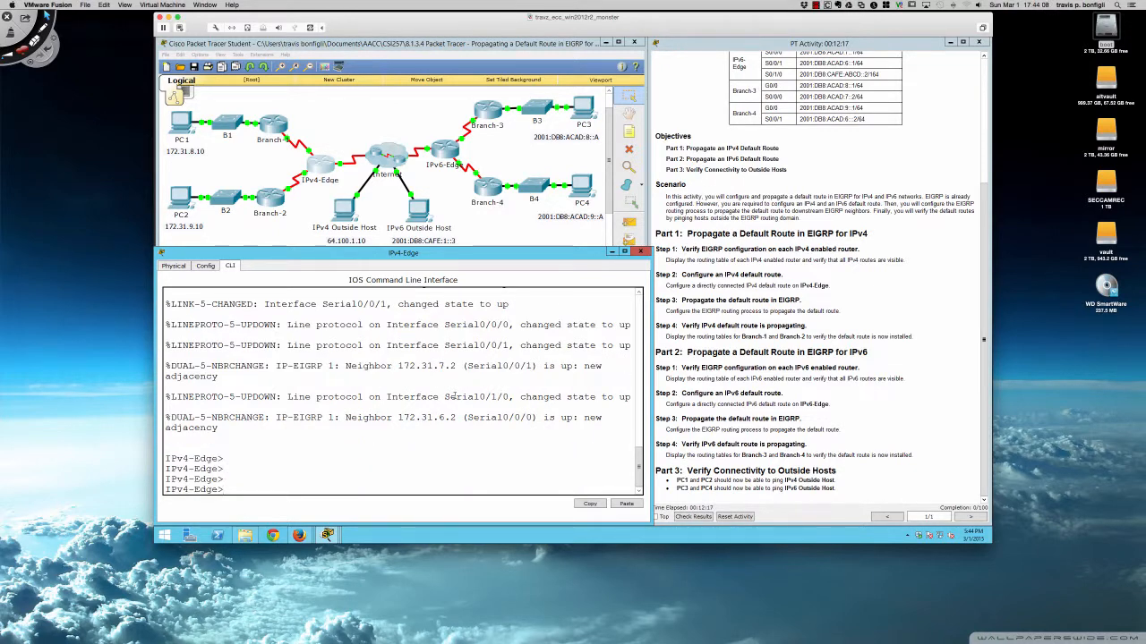
type("en")
key("Return")
type("s")
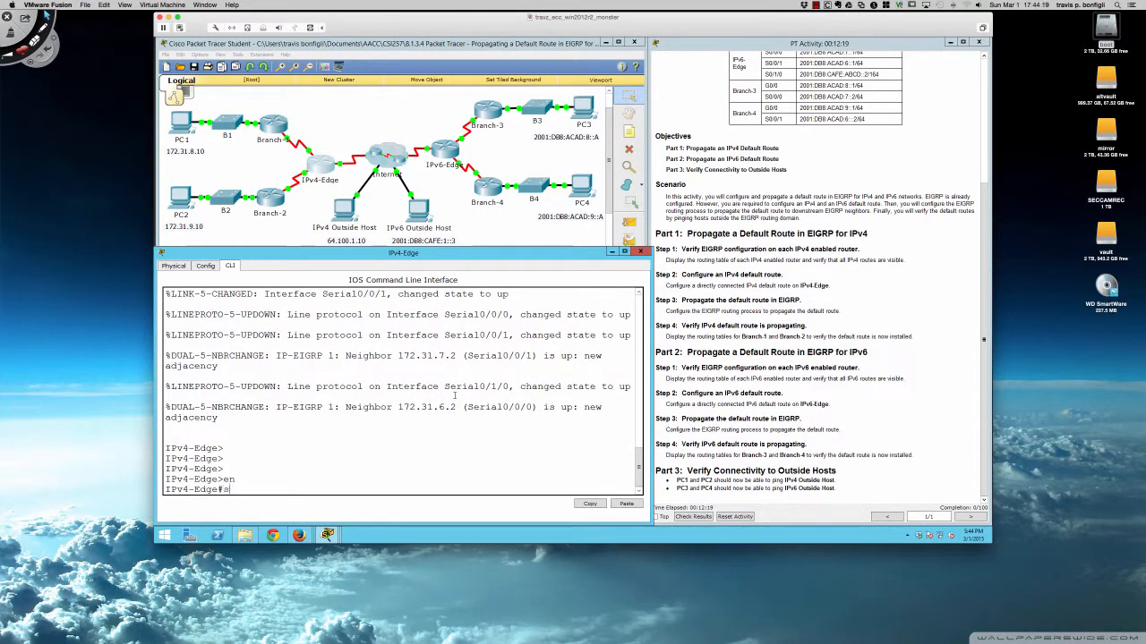
type("h ip route")
key("Return")
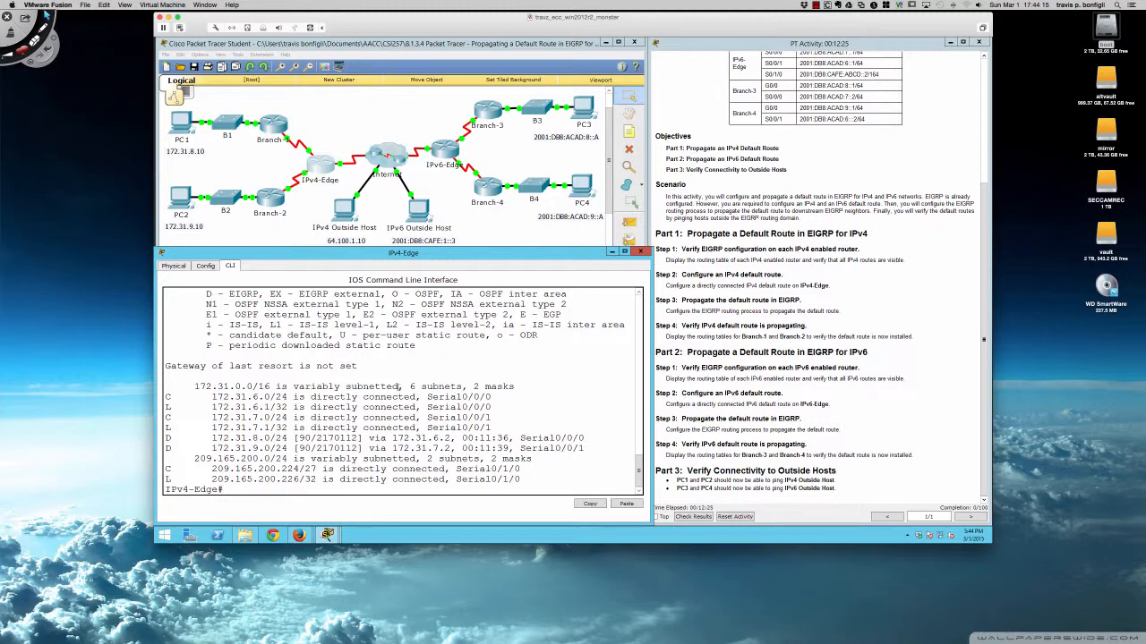
left_click_drag(164, 365, 358, 366)
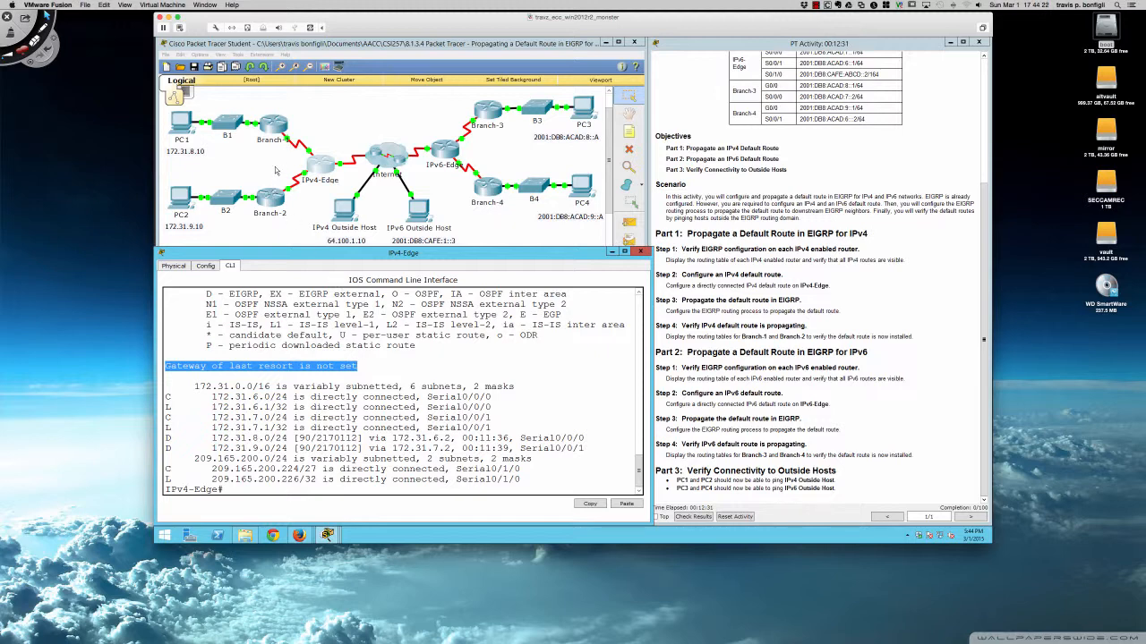
On Branch-1's CLI, enter privileged mode with en and run sh ip route to check its routing table.
left_click(272, 126)
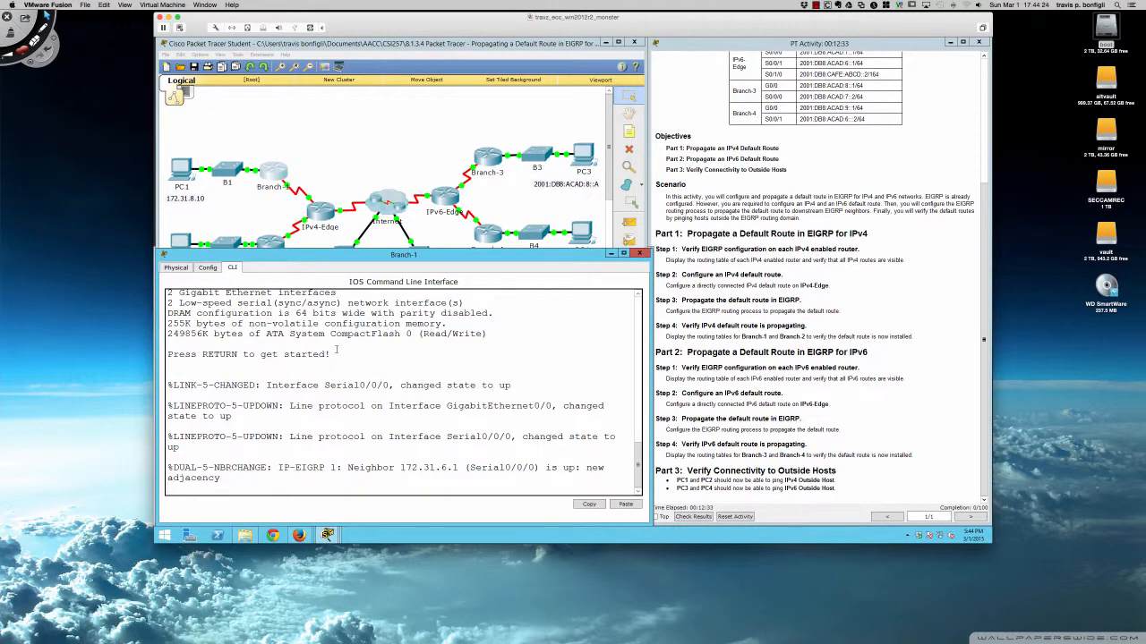
key("Return")
key("Return")
key("Return")
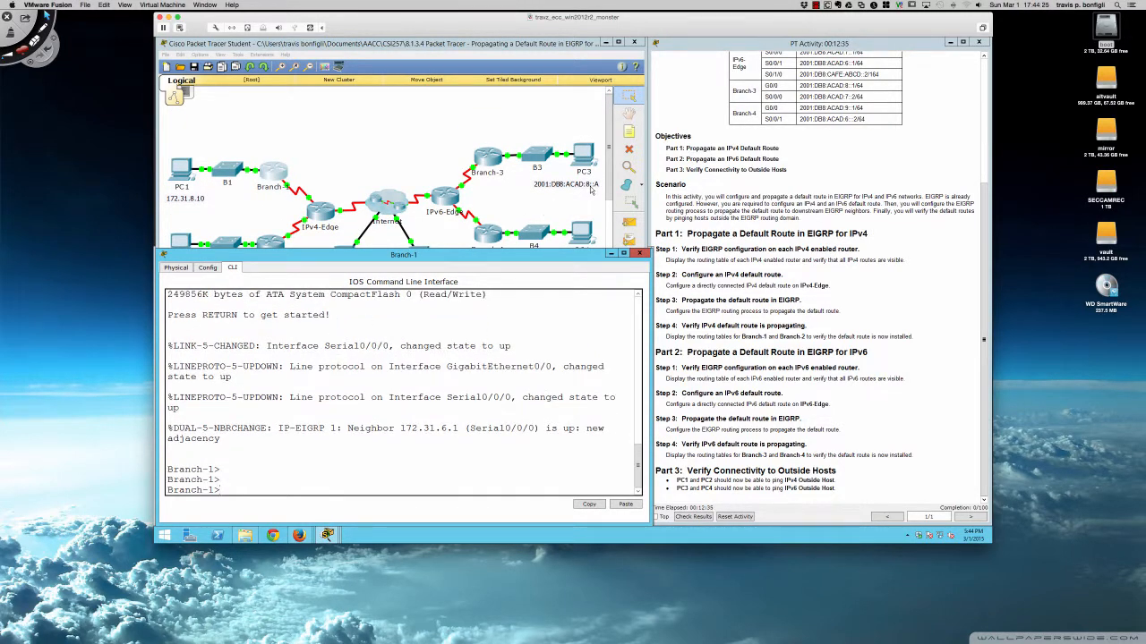
left_click_drag(610, 182, 610, 197)
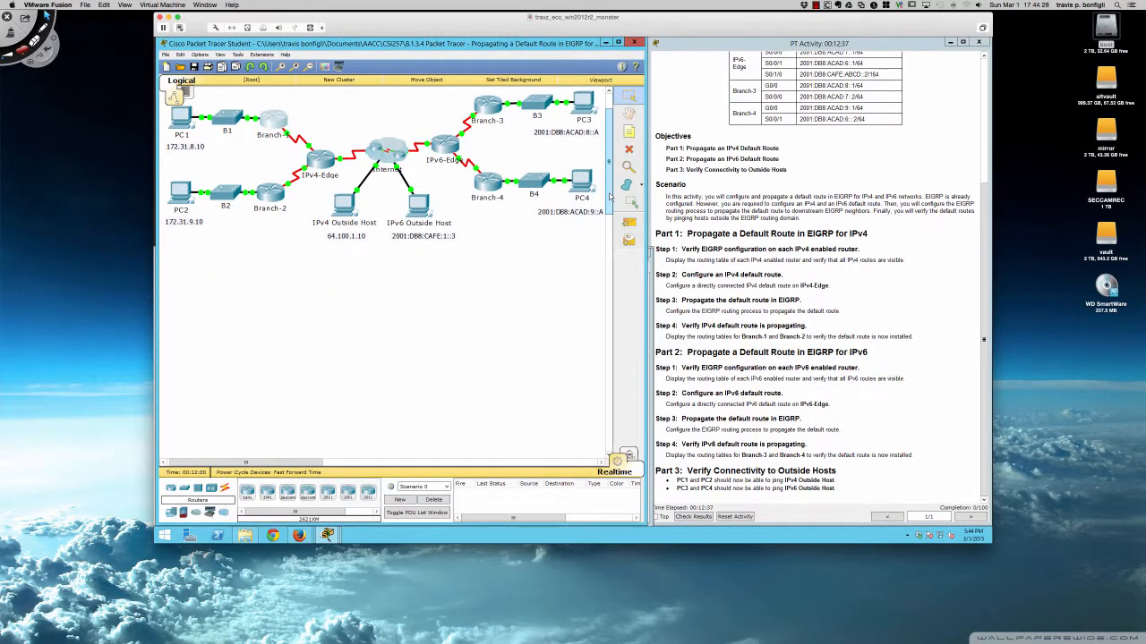
left_click(273, 127)
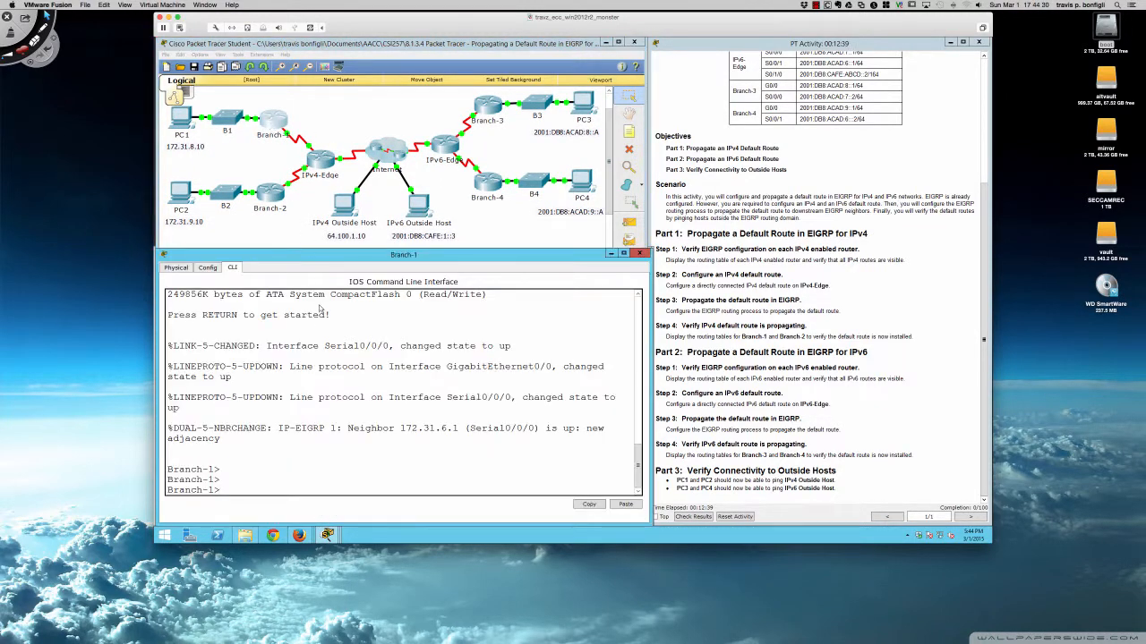
key("Return")
key("Return")
key("Return")
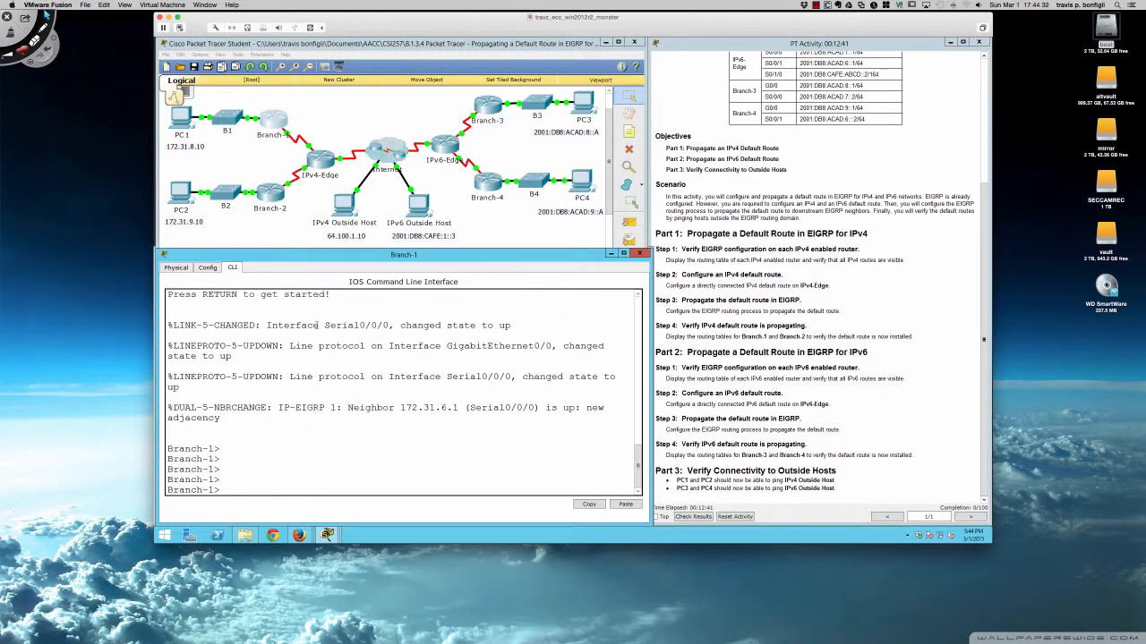
type("en")
key("Return")
type("sh ip route")
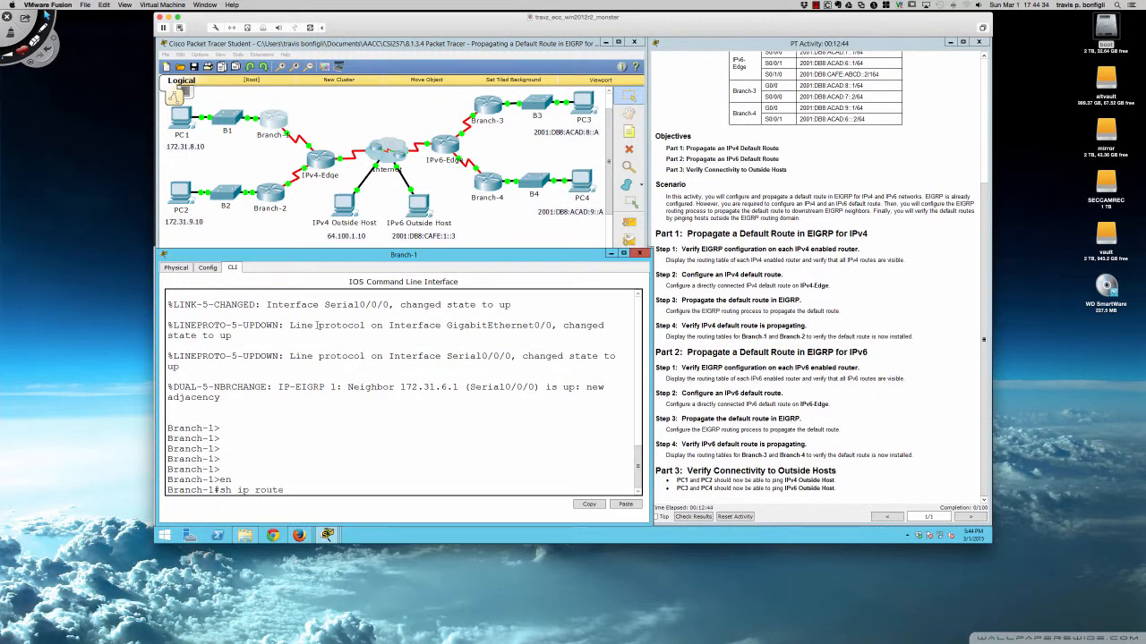
key("Return")
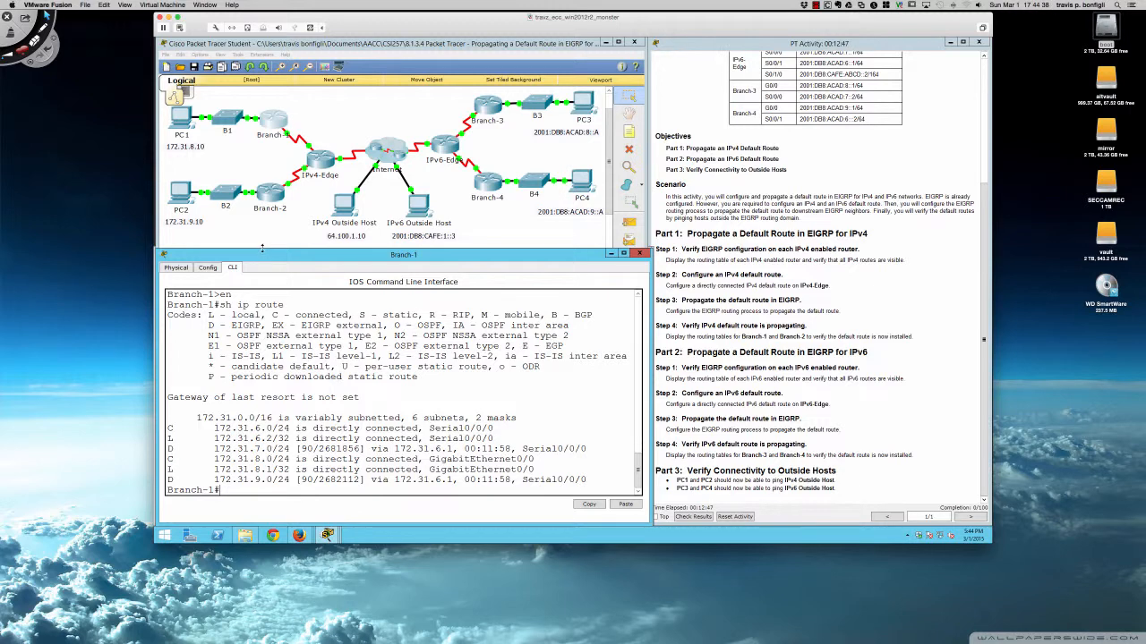
Open Branch-2's CLI, enter privileged mode with en, and run sh ip route.
left_click(271, 196)
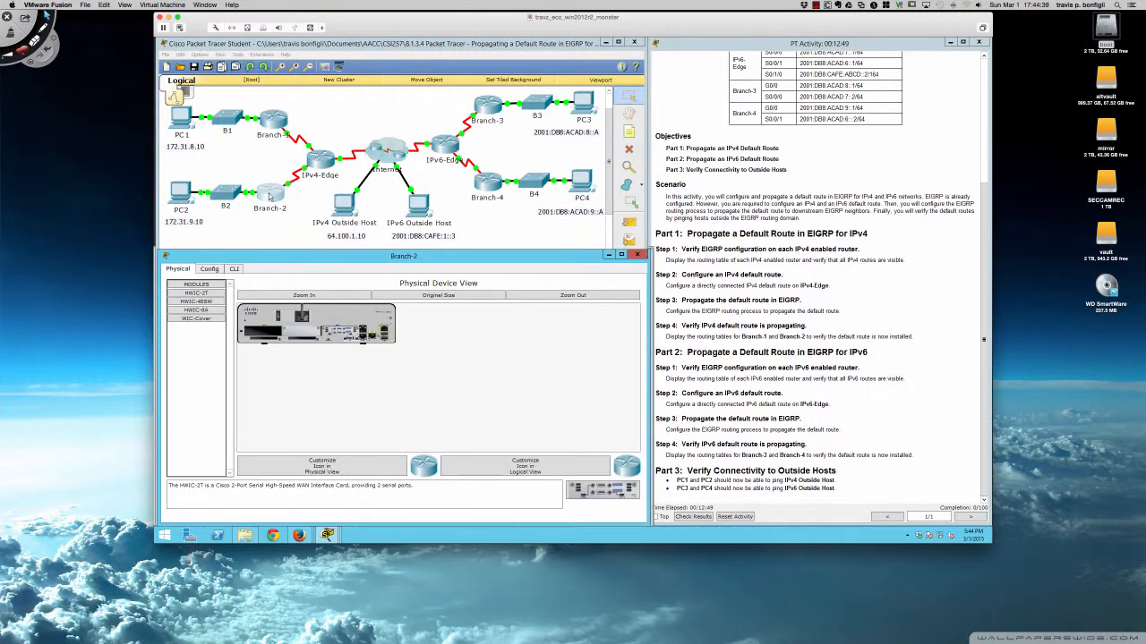
left_click(234, 268)
key("Return")
key("Return")
key("Return")
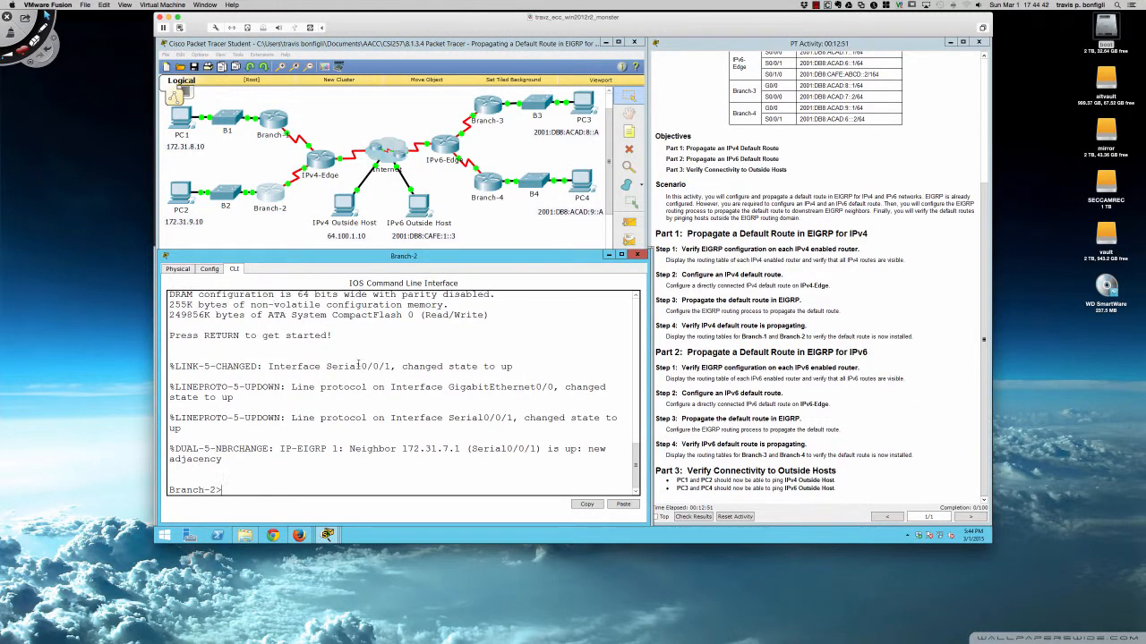
type("en")
key("Return")
type("sh ip route")
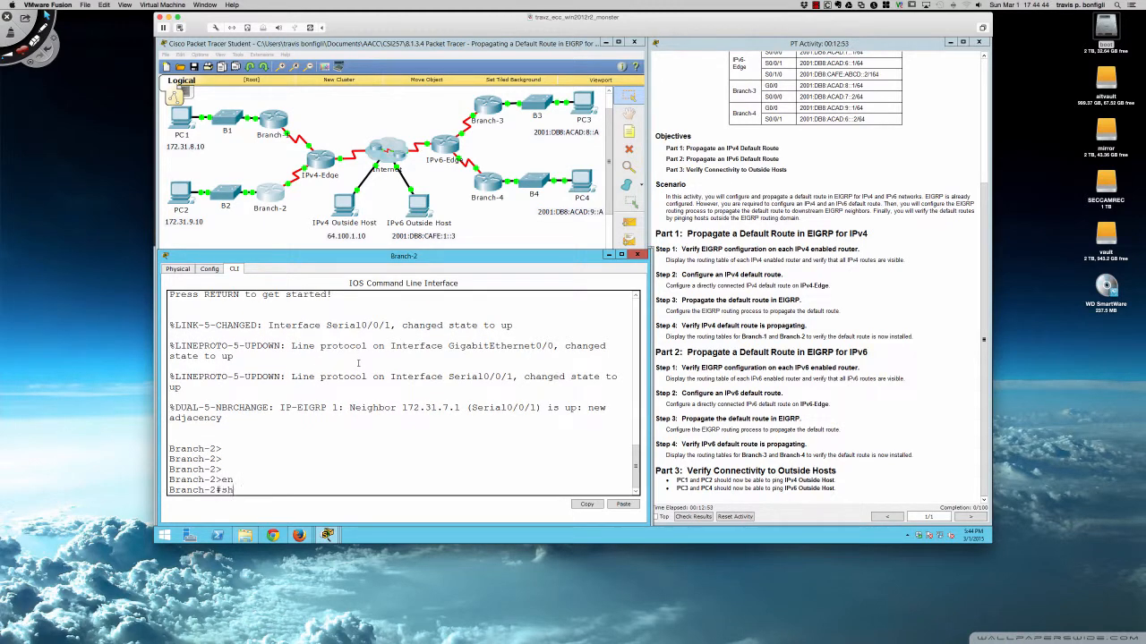
key("Return")
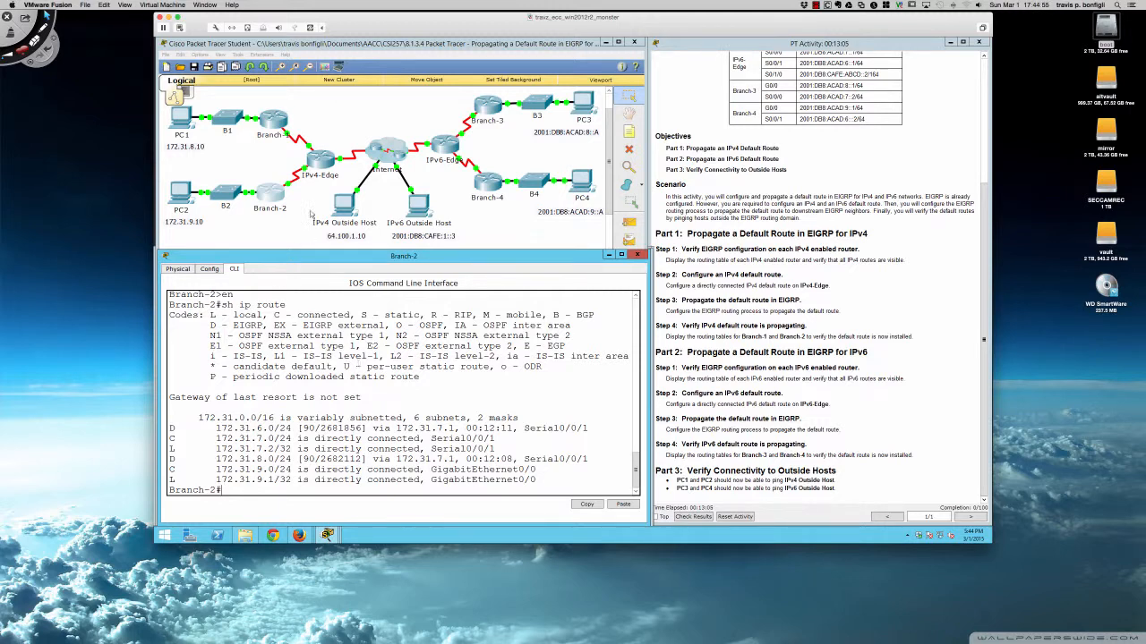
On IPv4-Edge's CLI, run sh ip int bri and highlight the Serial0/1/0 interface line.
left_click(319, 162)
left_click(319, 162)
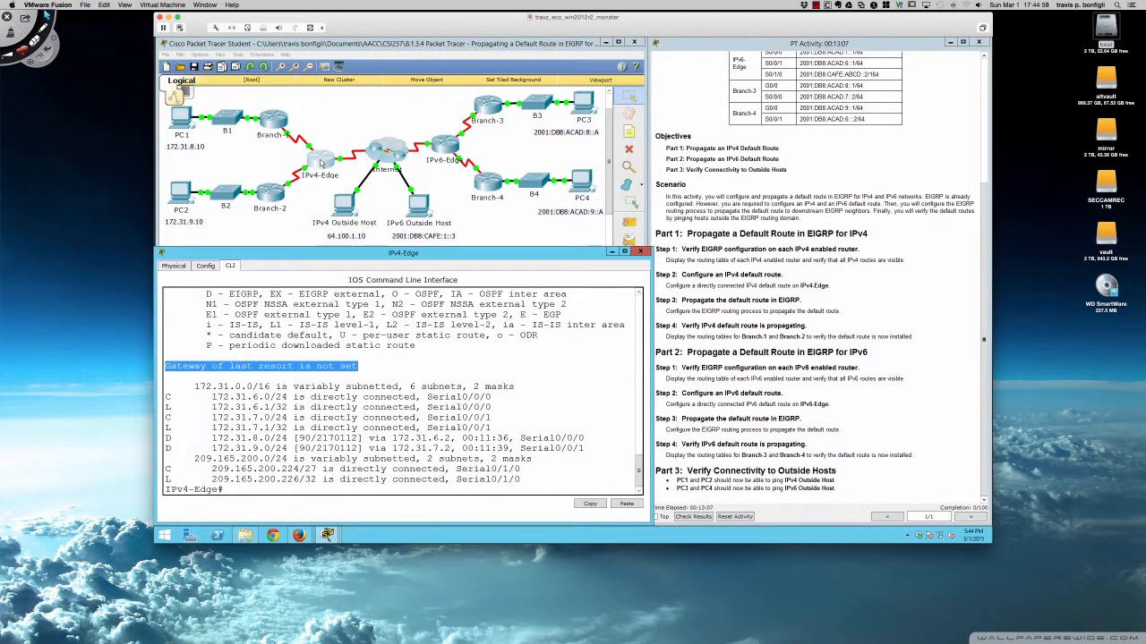
key("Return")
key("Return")
key("Return")
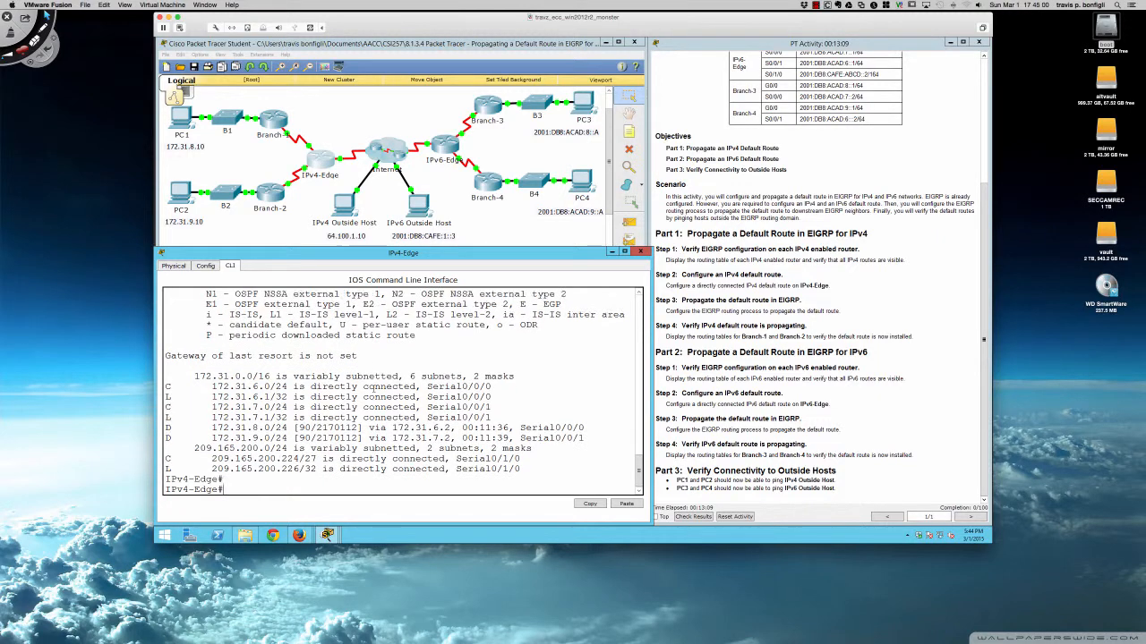
type("sh ip")
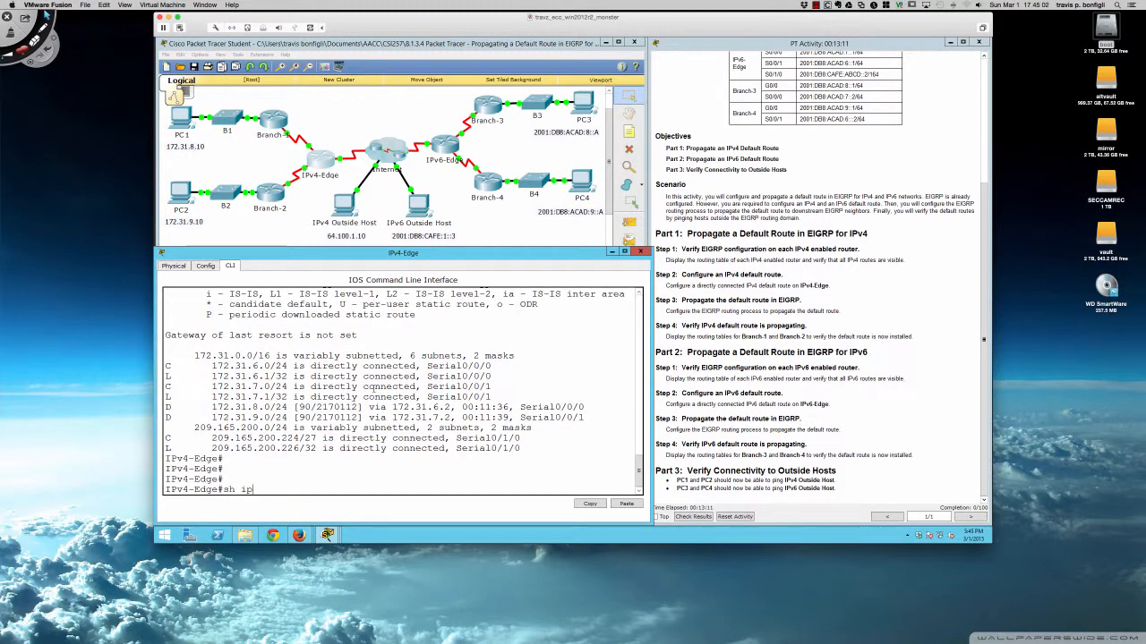
type(" int bri")
key("Return")
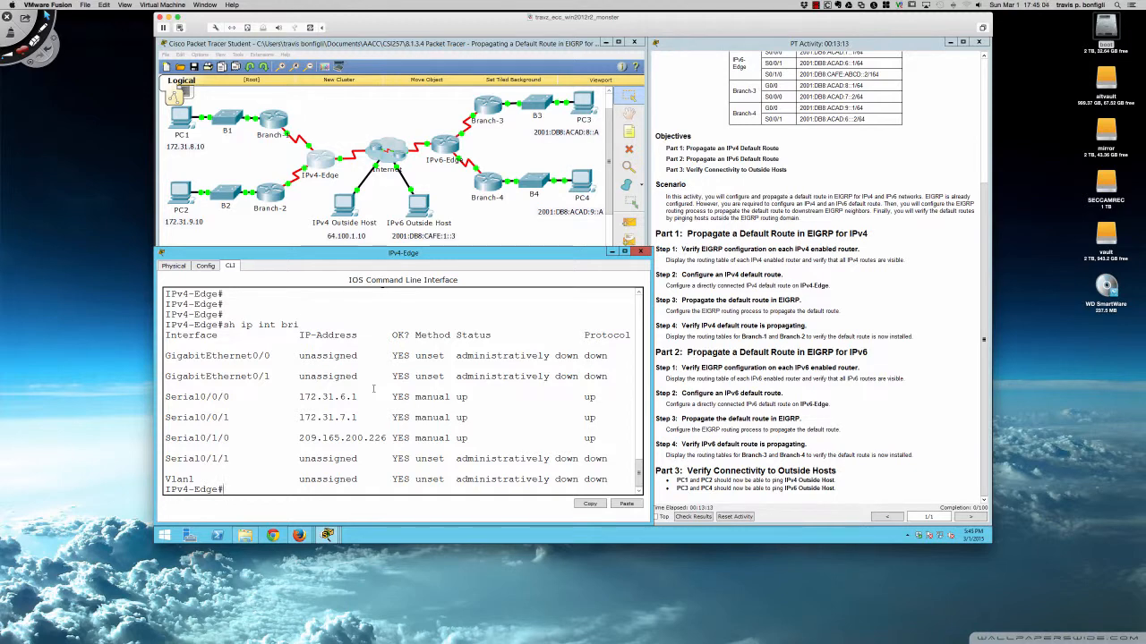
left_click_drag(167, 438, 467, 438)
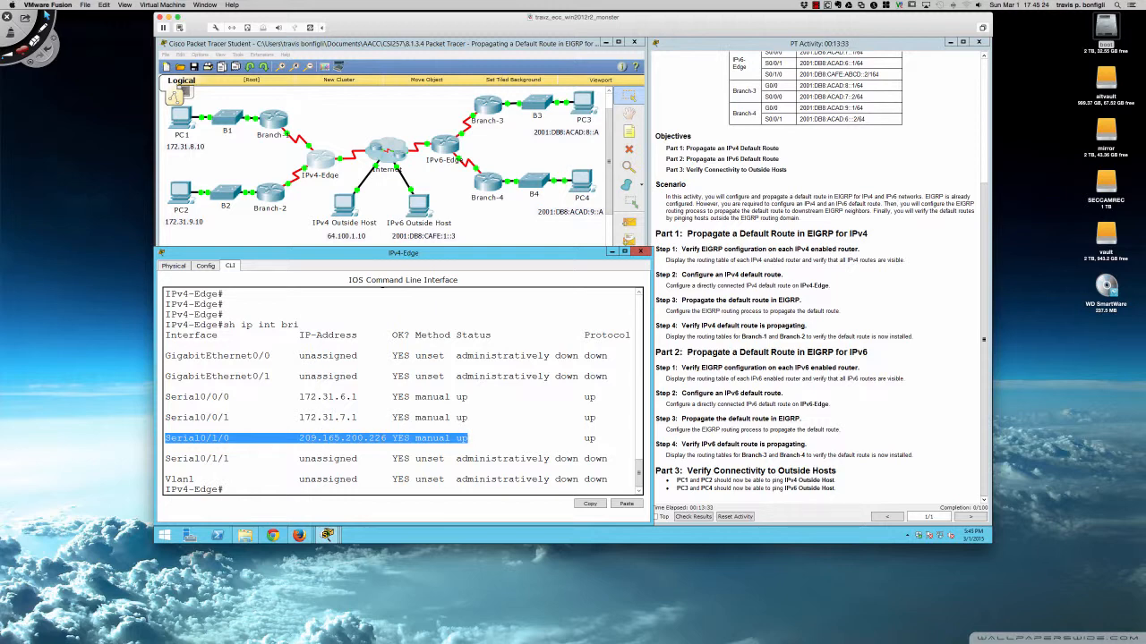
left_click(193, 438)
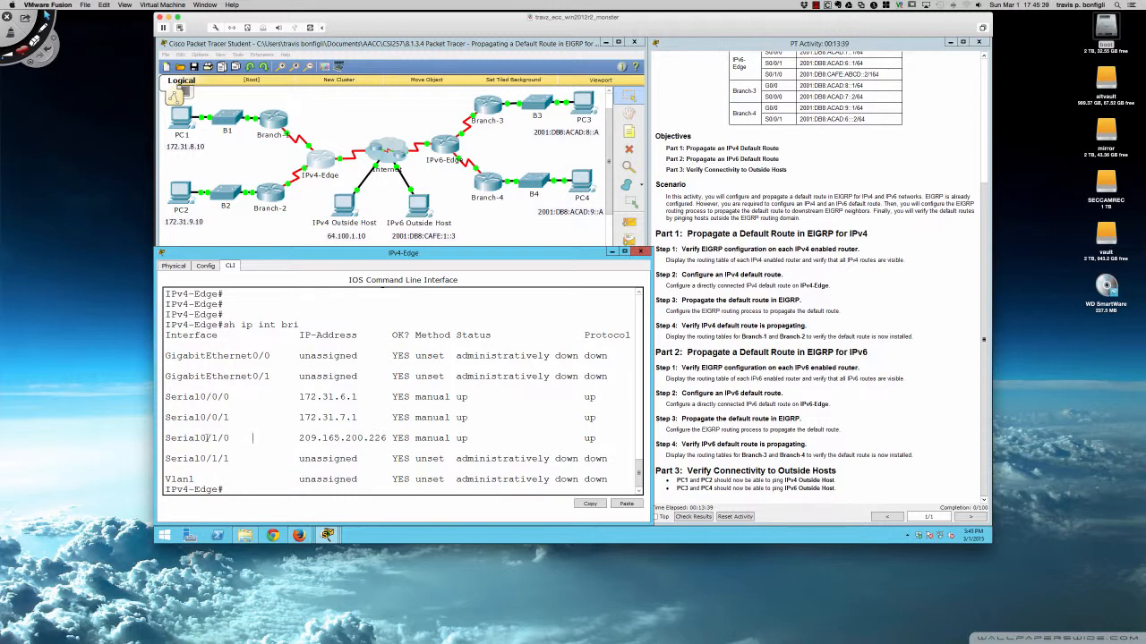
In IPv4-Edge's global configuration mode, add a static default route 0.0.0.0 0.0.0.0 out interface serial0/1/0.
left_click(286, 470)
key("Return")
key("Return")
key("Return")
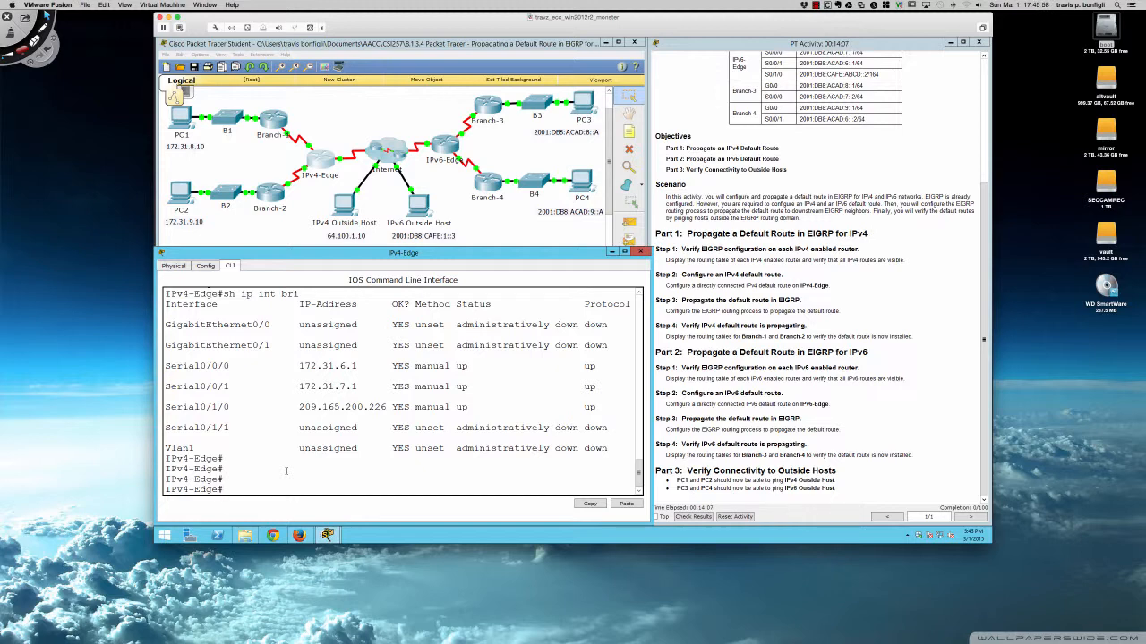
type("conf t")
key("Return")
type("ip route ")
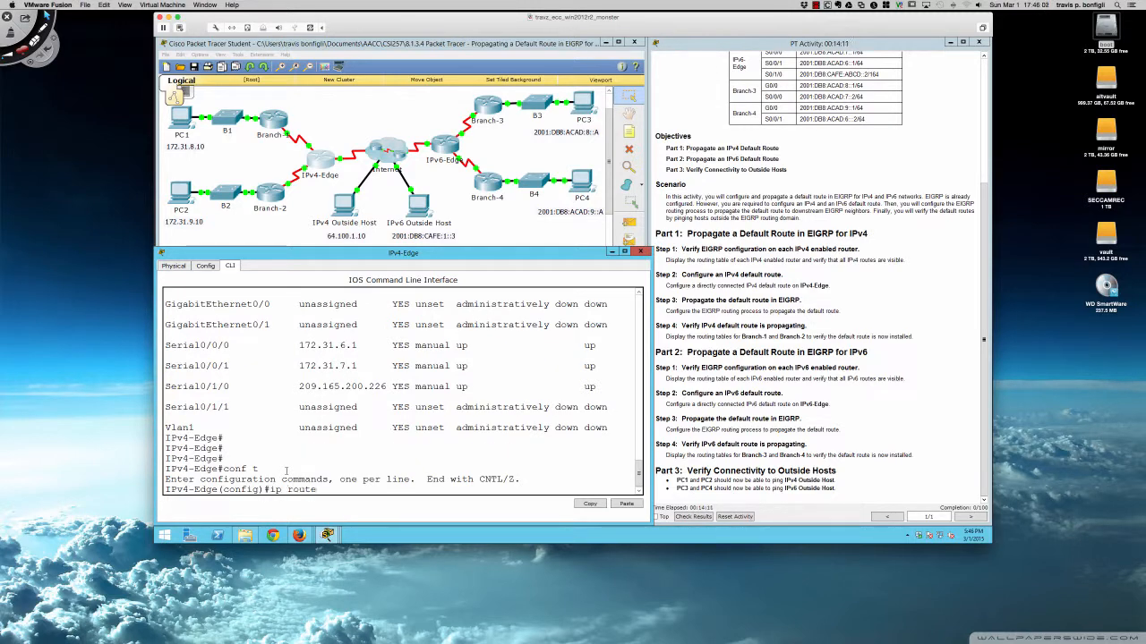
type("0.0.0.0 0.0.0.0")
type("serial0/1/0")
key("Return")
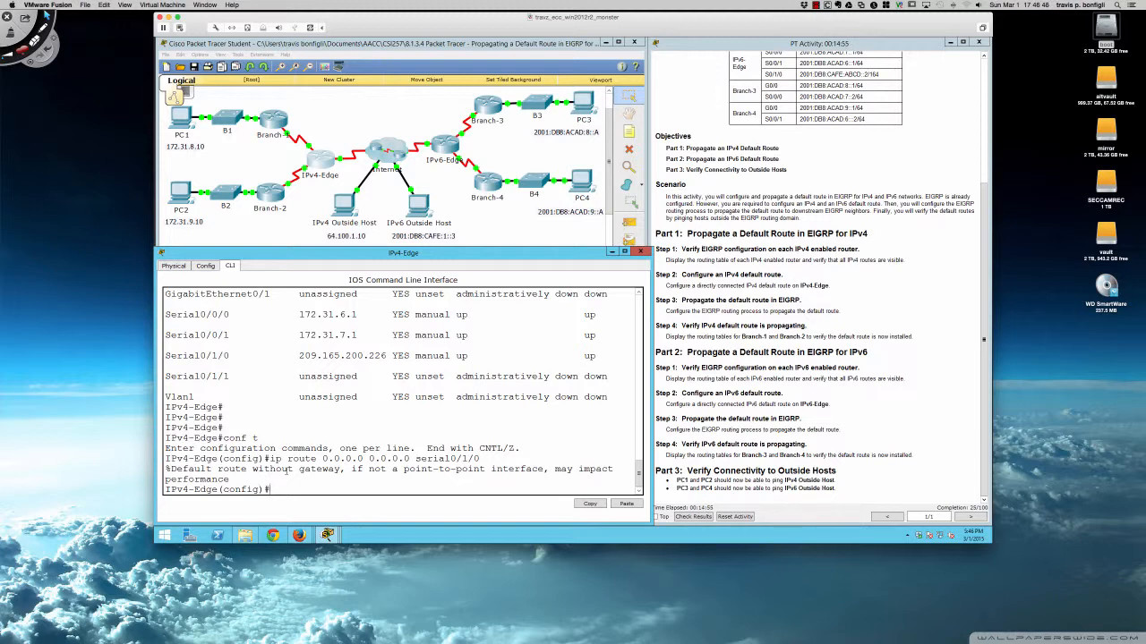
Run do sh ip route on IPv4-Edge and highlight the gateway of last resort and the S* default route lines.
key("Return")
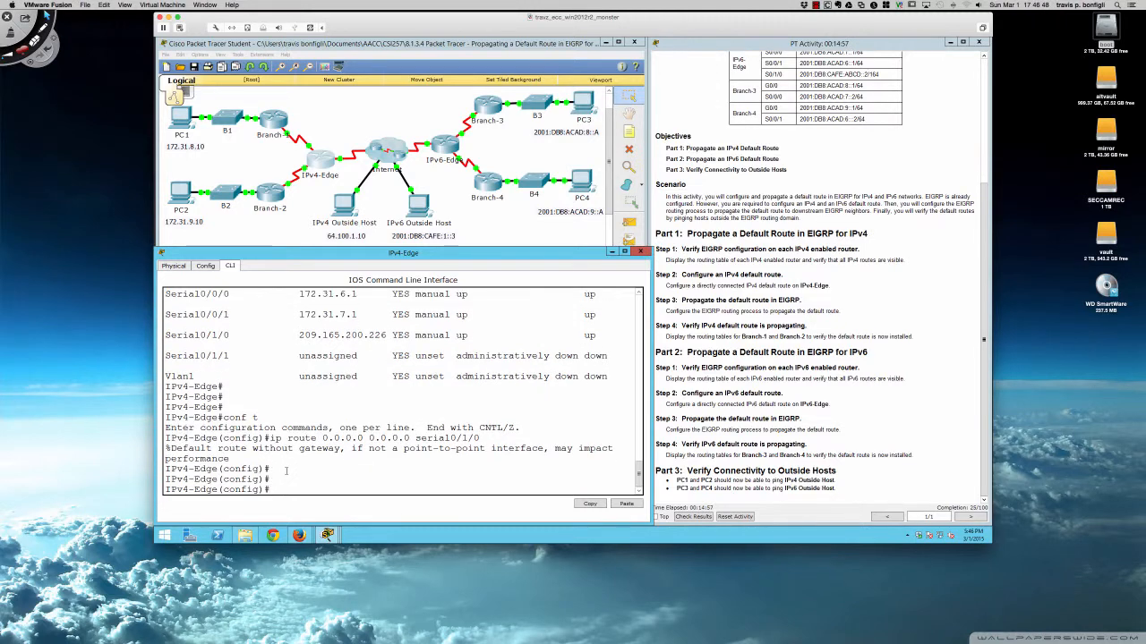
type("do sh ip r")
type("o")
key("Return")
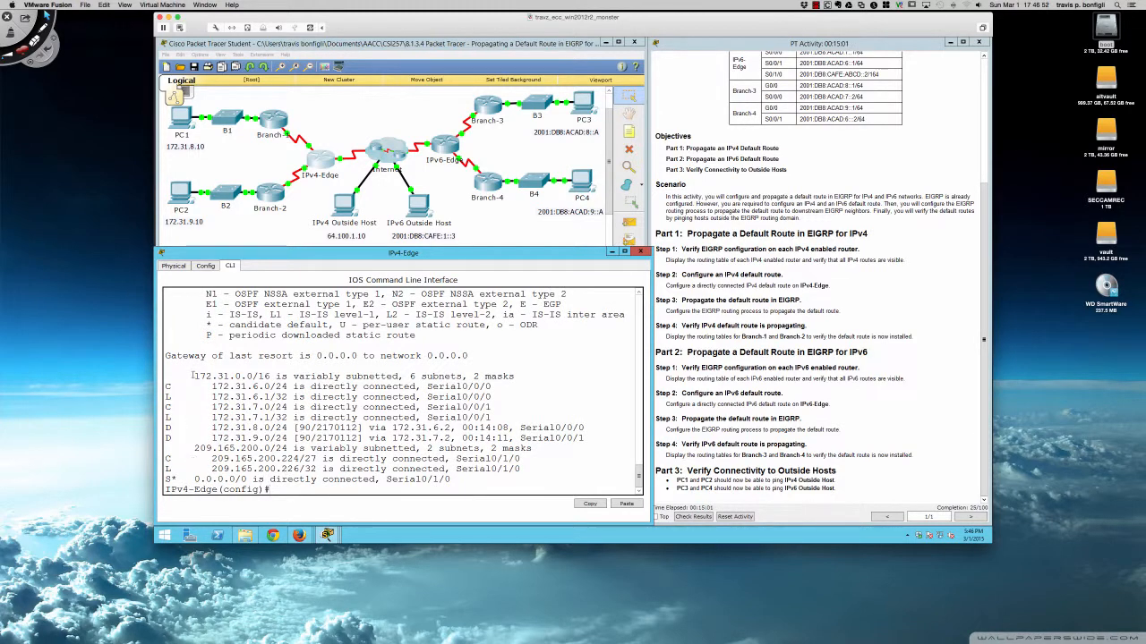
left_click_drag(165, 357, 468, 356)
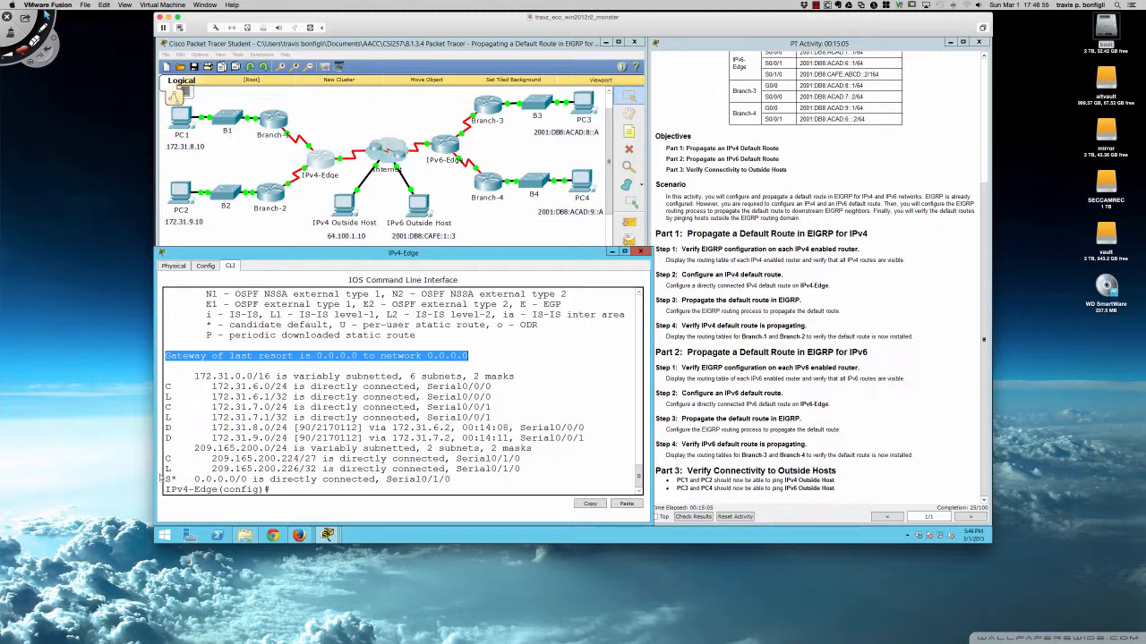
left_click_drag(165, 479, 450, 480)
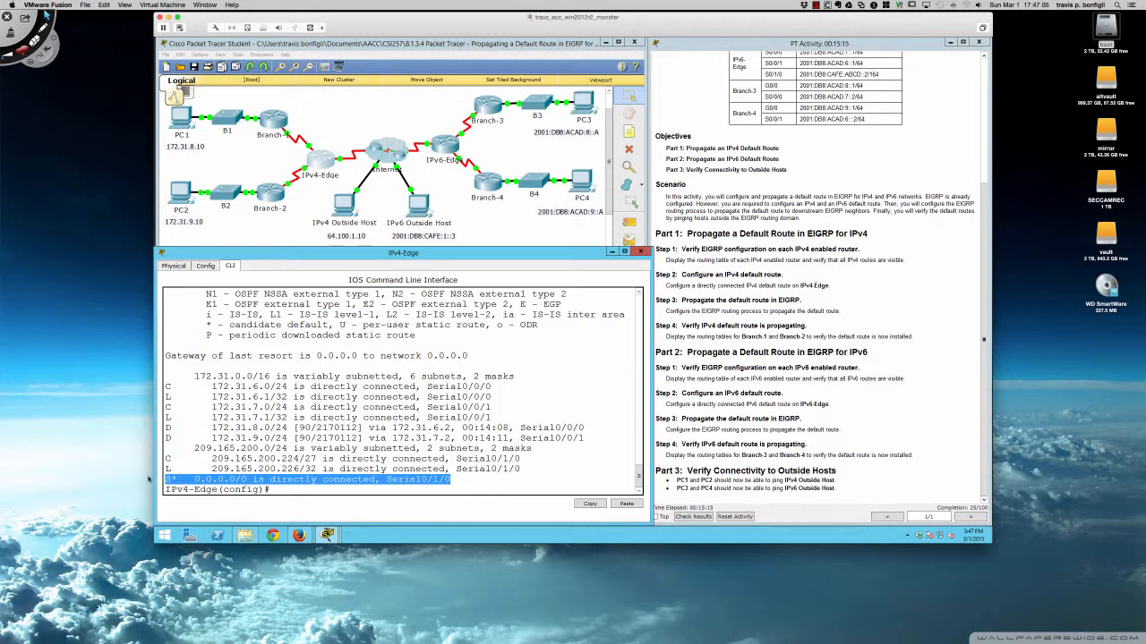
left_click(456, 481)
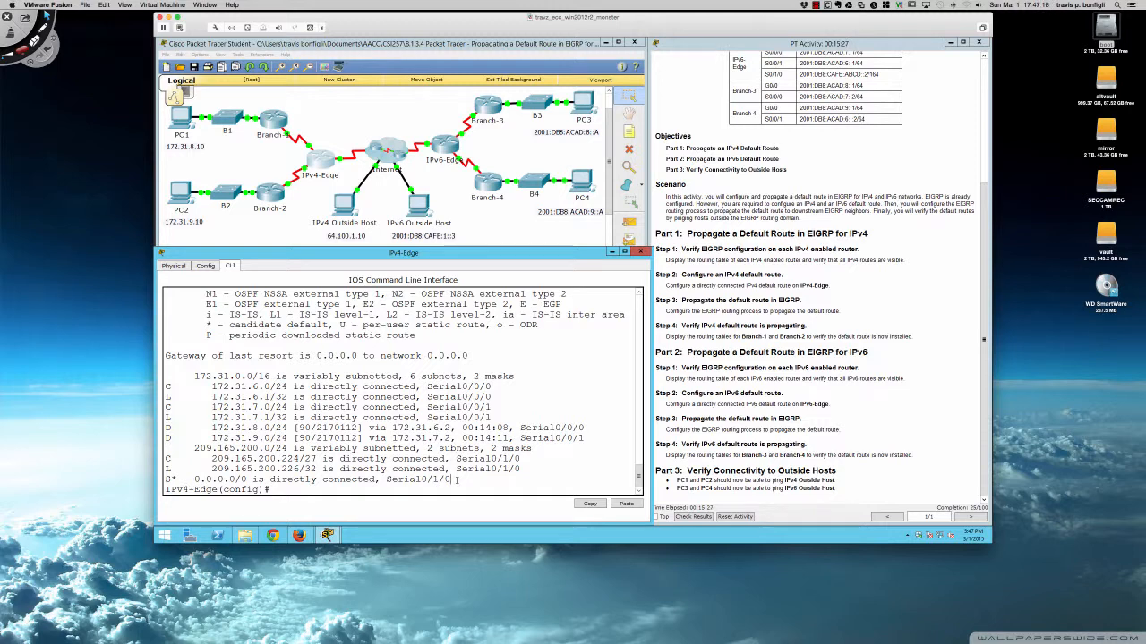
Run do sh run on IPv4-Edge to review the running configuration, paging through and quitting the output.
key("Return")
key("Return")
key("Return")
key("Return")
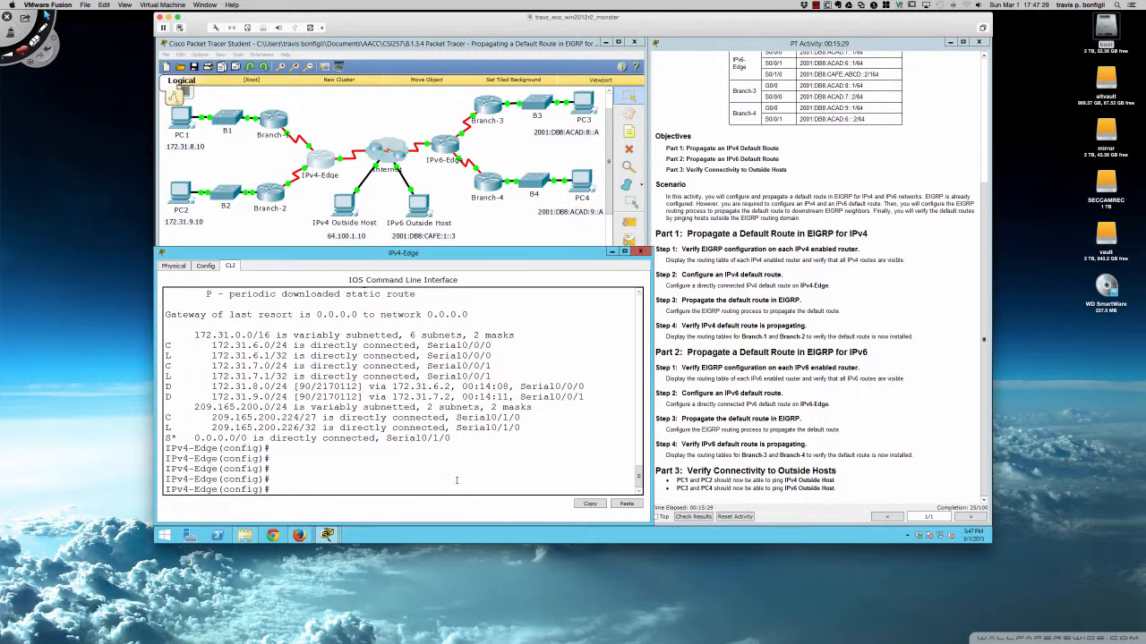
type("do sh run")
key("Return")
key("space")
key("space")
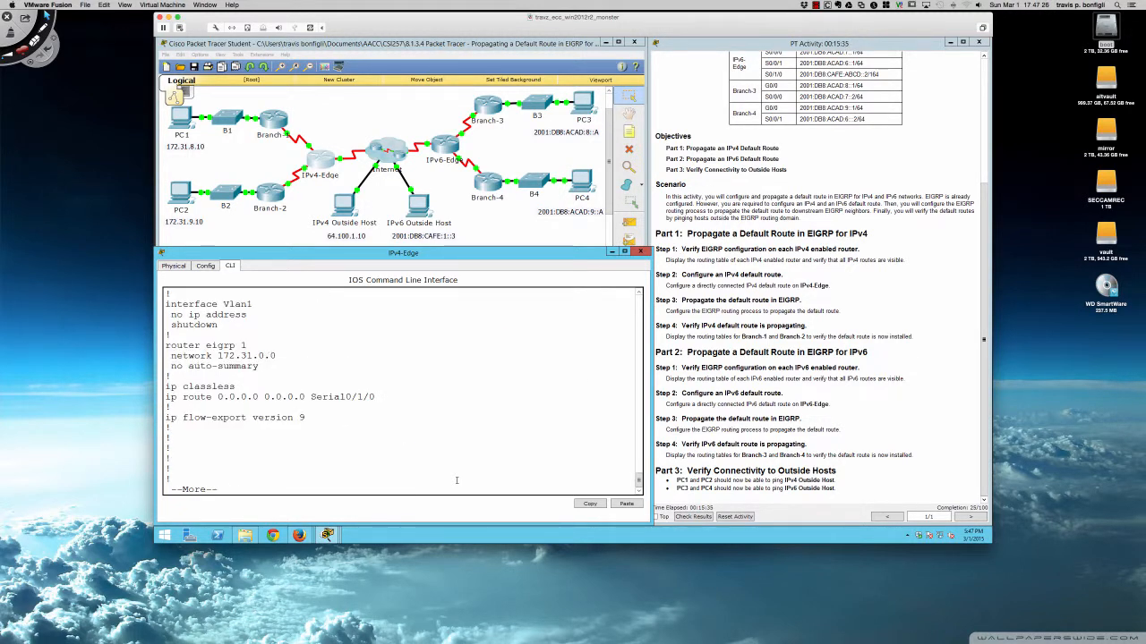
type("qrout")
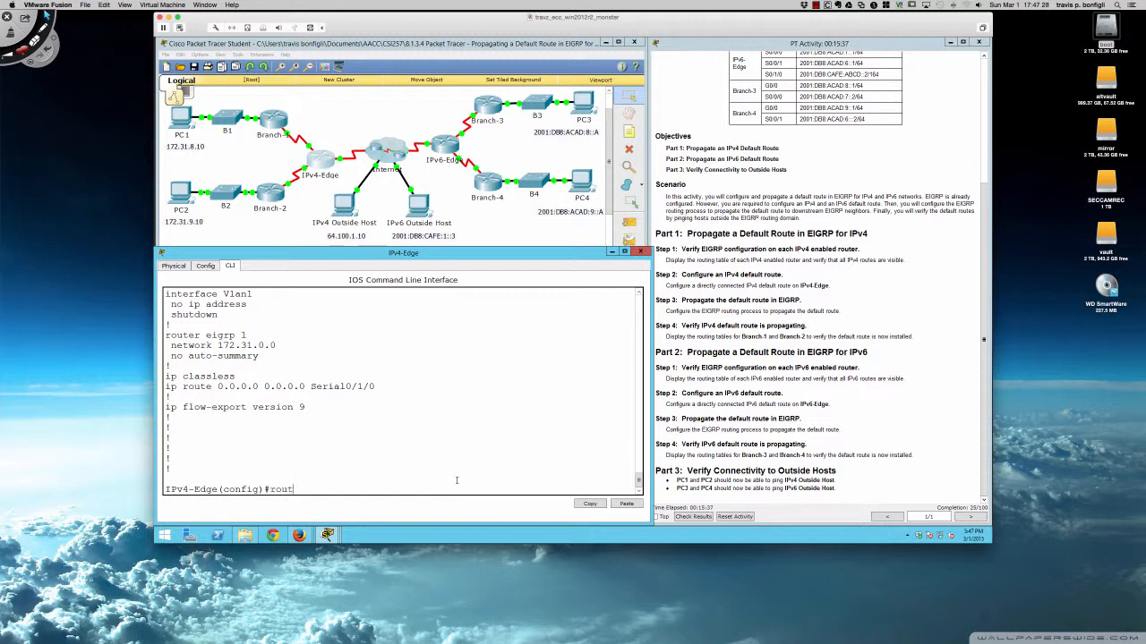
type("er eigrp 1")
Enter router eigrp 1 on IPv4-Edge and apply redistribute static to propagate the default route.
key("Return")
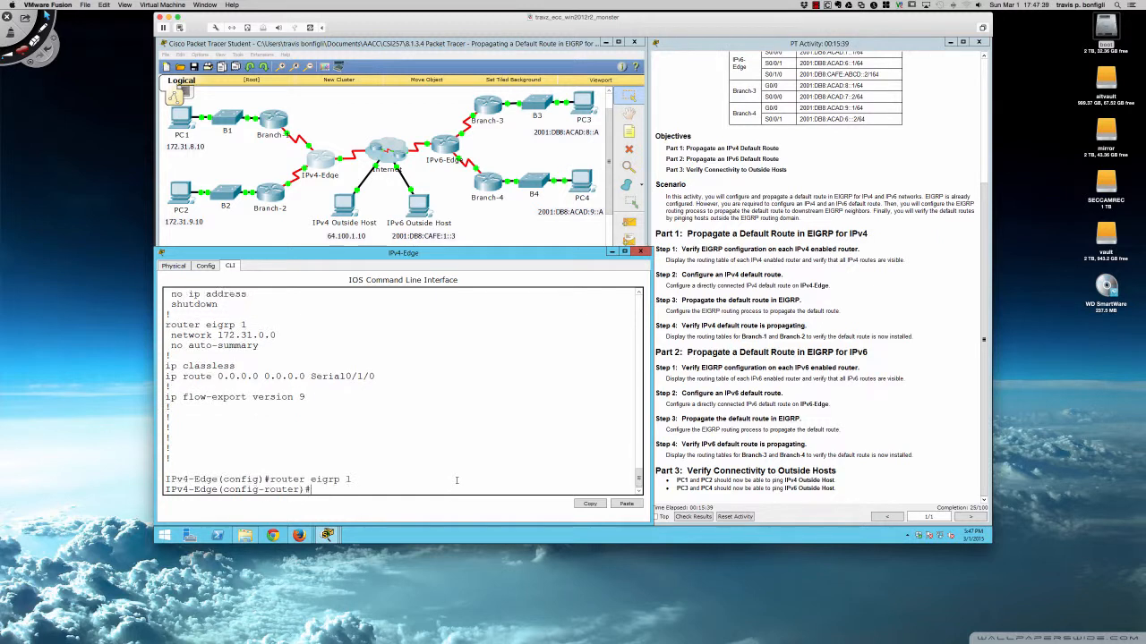
type("redi")
key("Tab")
type("s")
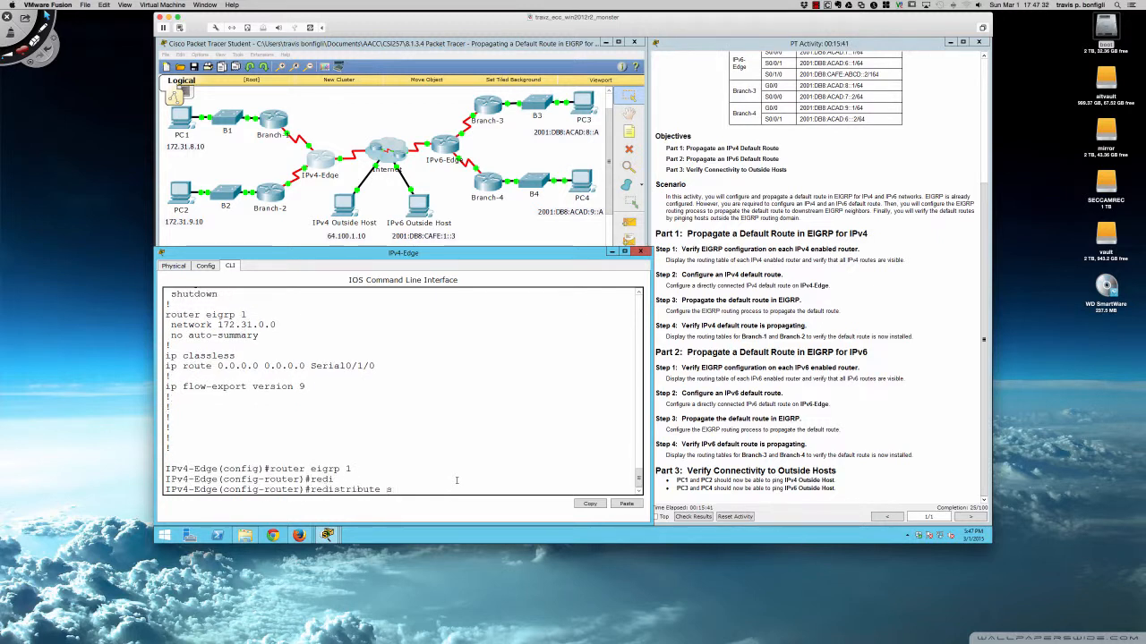
type("tatic")
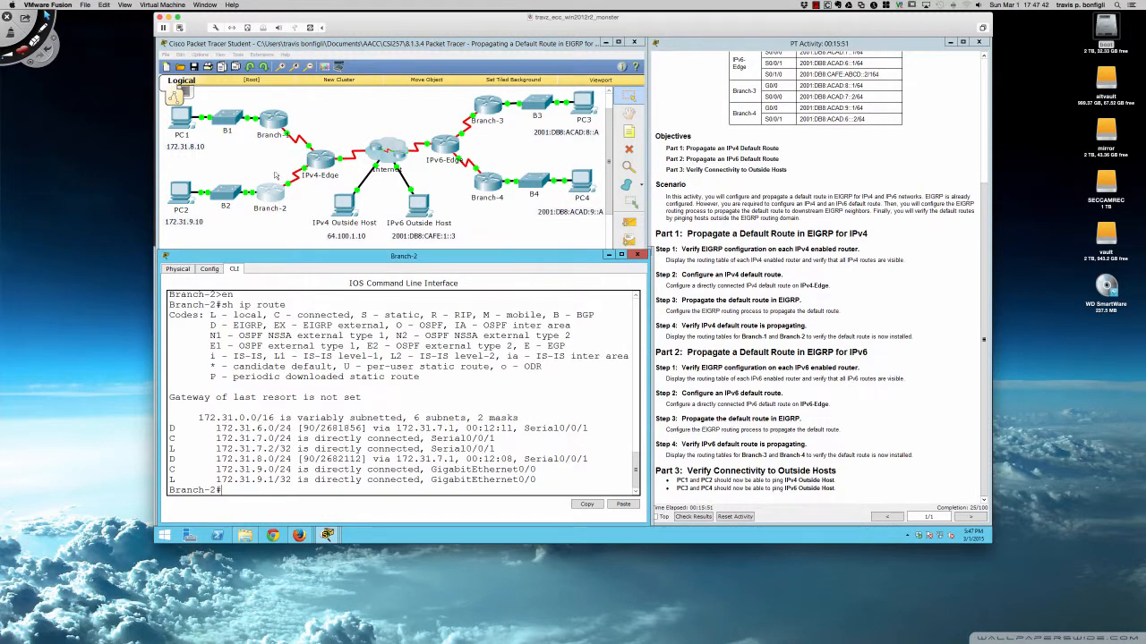
left_click(273, 122)
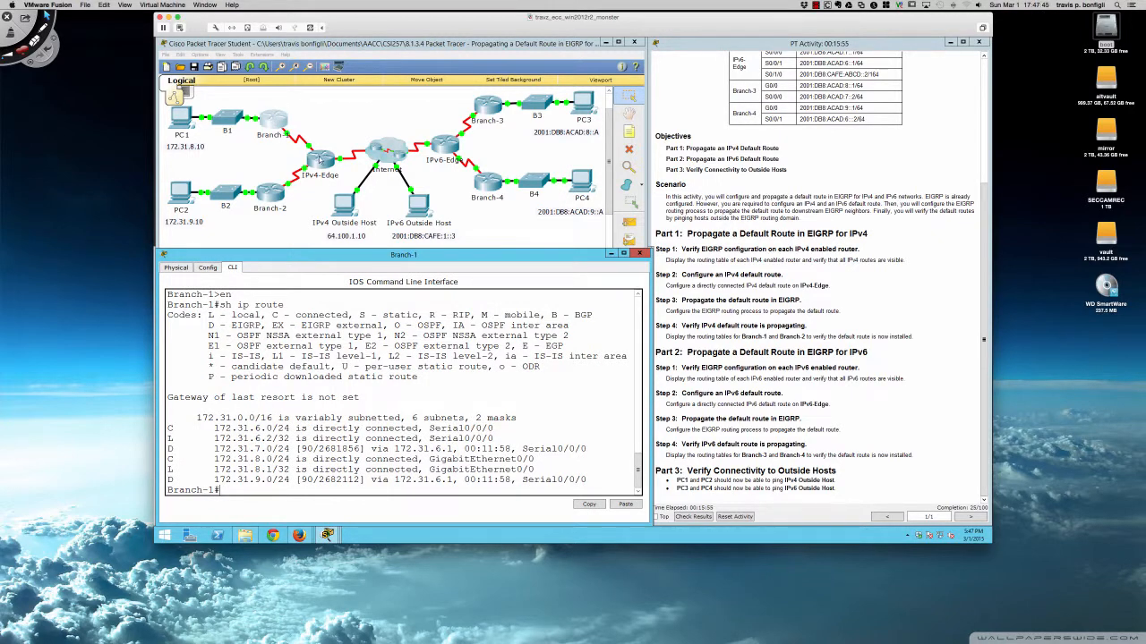
left_click(320, 158)
key("Return")
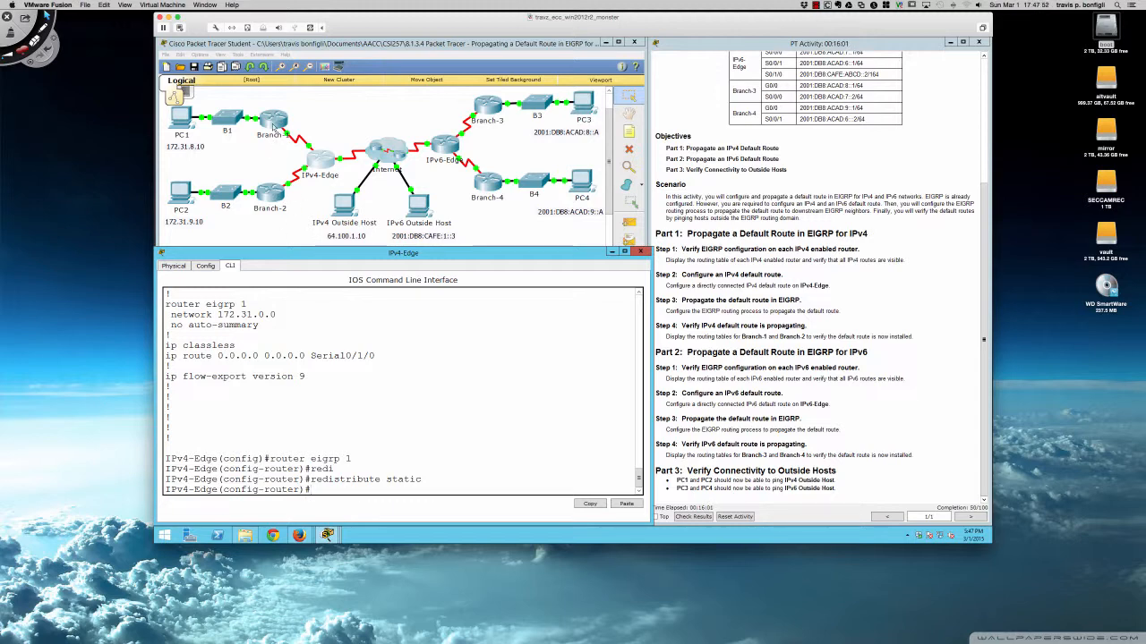
On Branch-1's CLI, run sh ip route and highlight the gateway of last resort line.
left_click(274, 126)
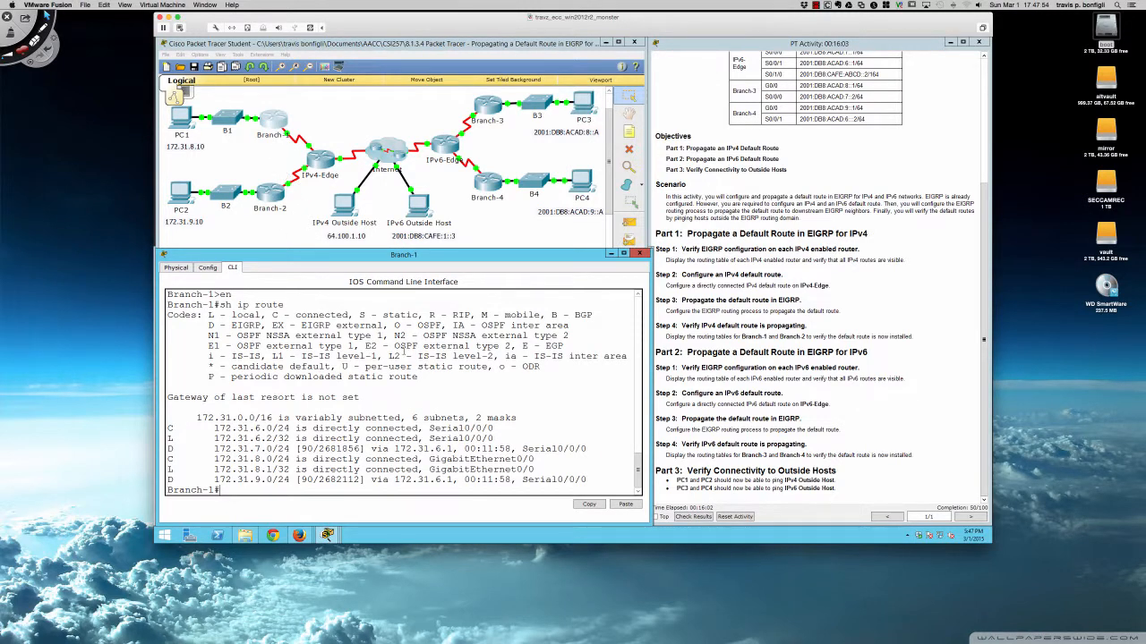
key("Return")
key("Return")
key("Return")
type("sh ip route")
key("Return")
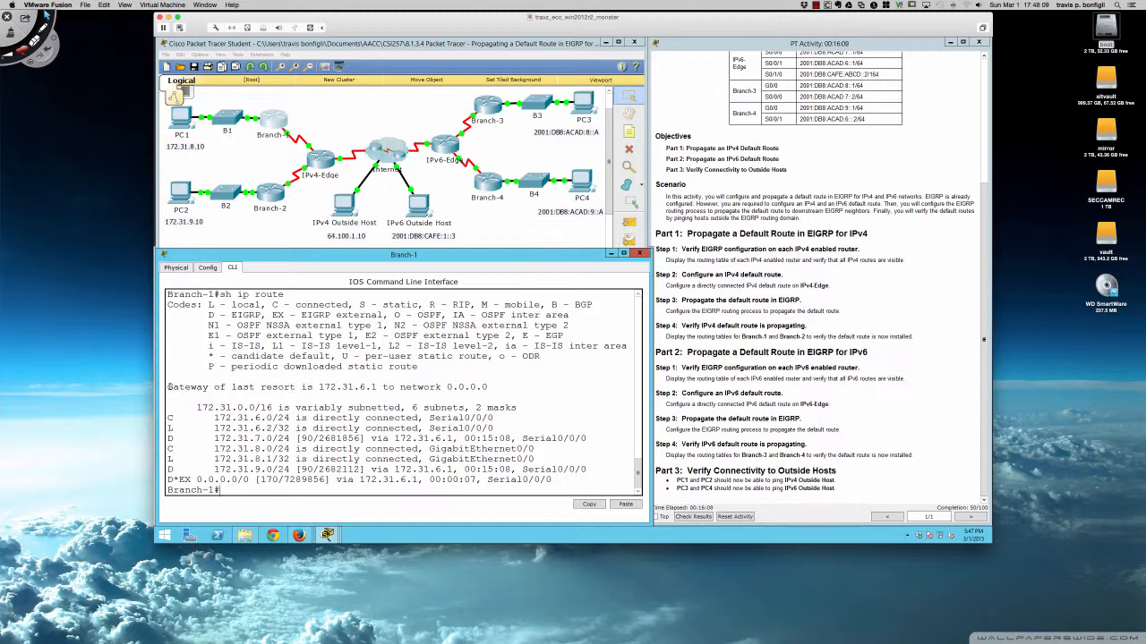
left_click_drag(168, 386, 226, 386)
left_click_drag(320, 387, 487, 387)
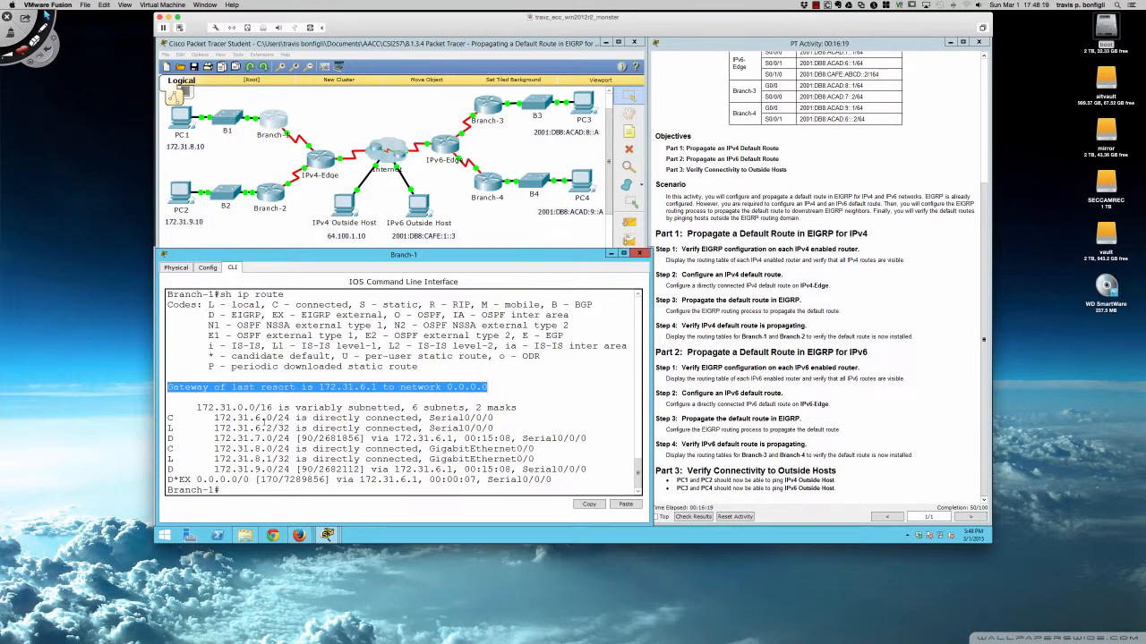
left_click(240, 439)
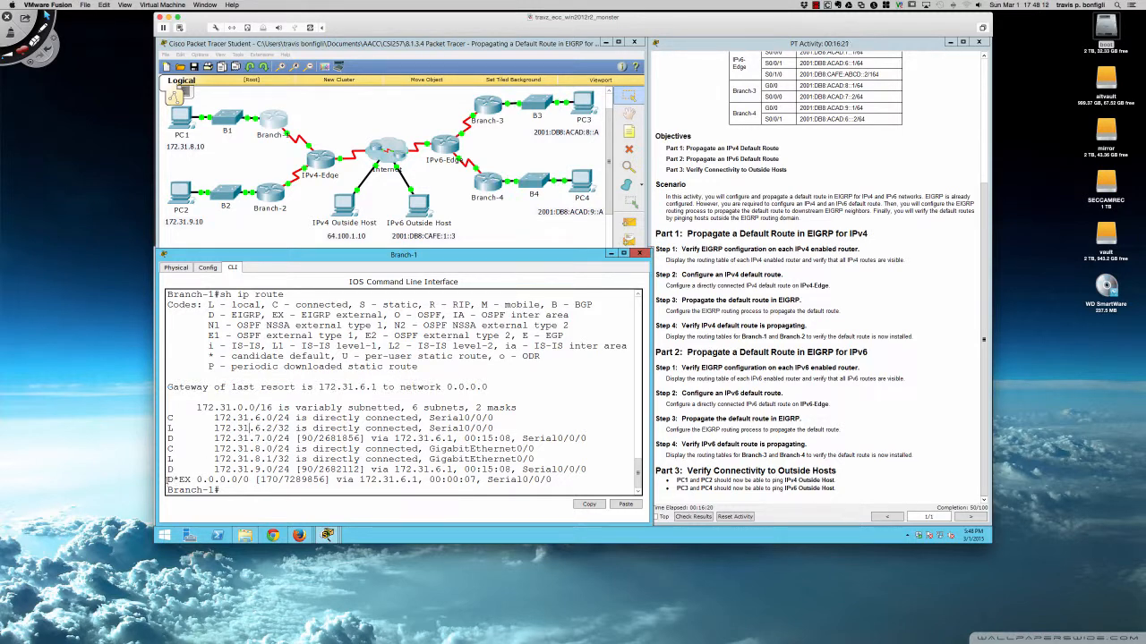
Highlight the D*EX default route entry and its EX code in Branch-1's routing table.
left_click_drag(167, 480, 551, 479)
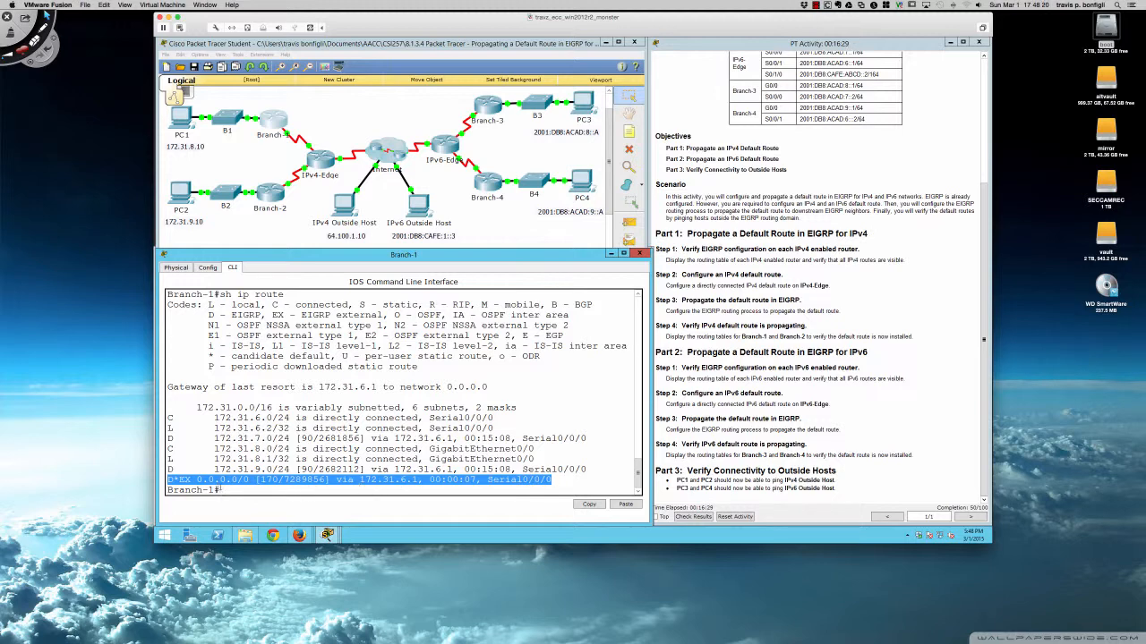
left_click(212, 480)
left_click_drag(179, 480, 190, 480)
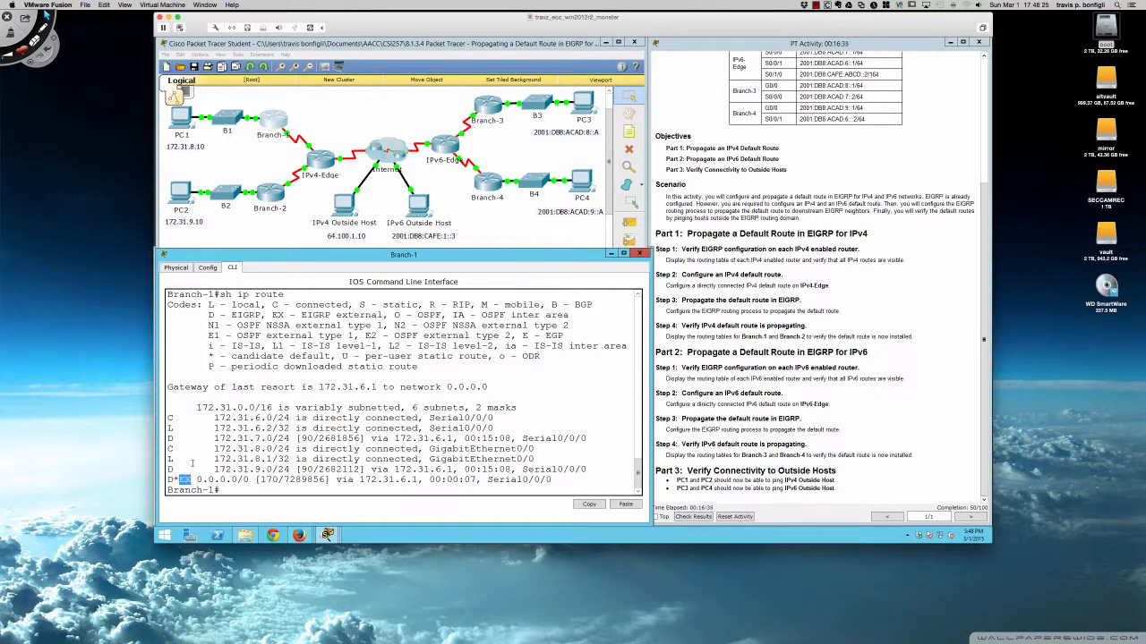
left_click_drag(168, 437, 174, 439)
left_click_drag(179, 480, 191, 480)
left_click_drag(260, 481, 280, 481)
left_click_drag(301, 439, 312, 439)
left_click_drag(173, 439, 167, 439)
left_click_drag(180, 480, 279, 479)
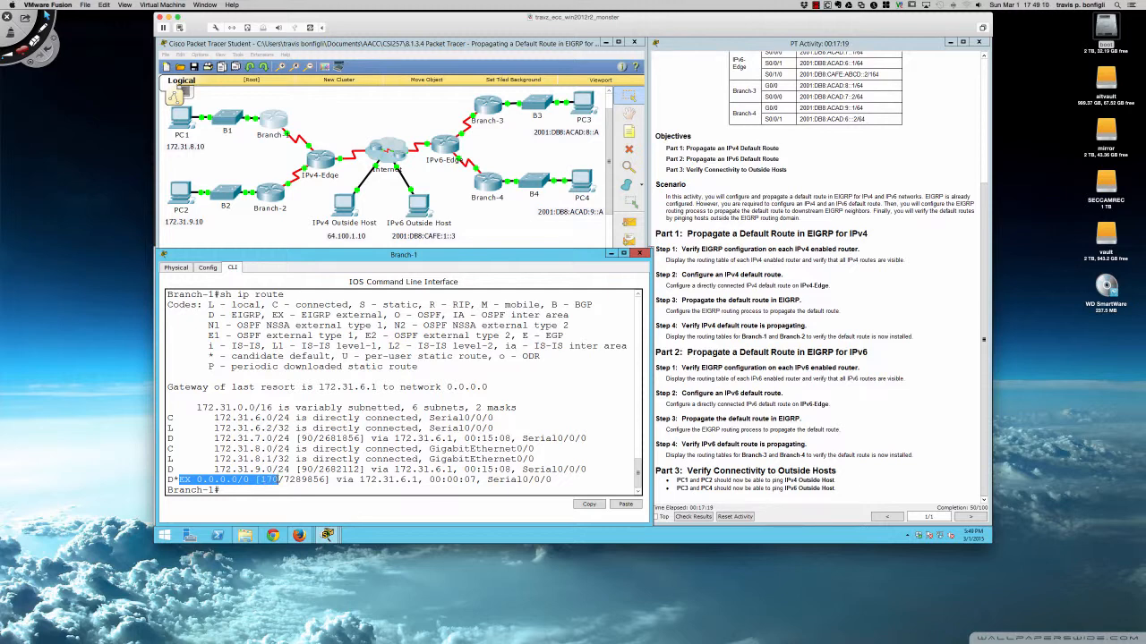
left_click_drag(174, 480, 191, 479)
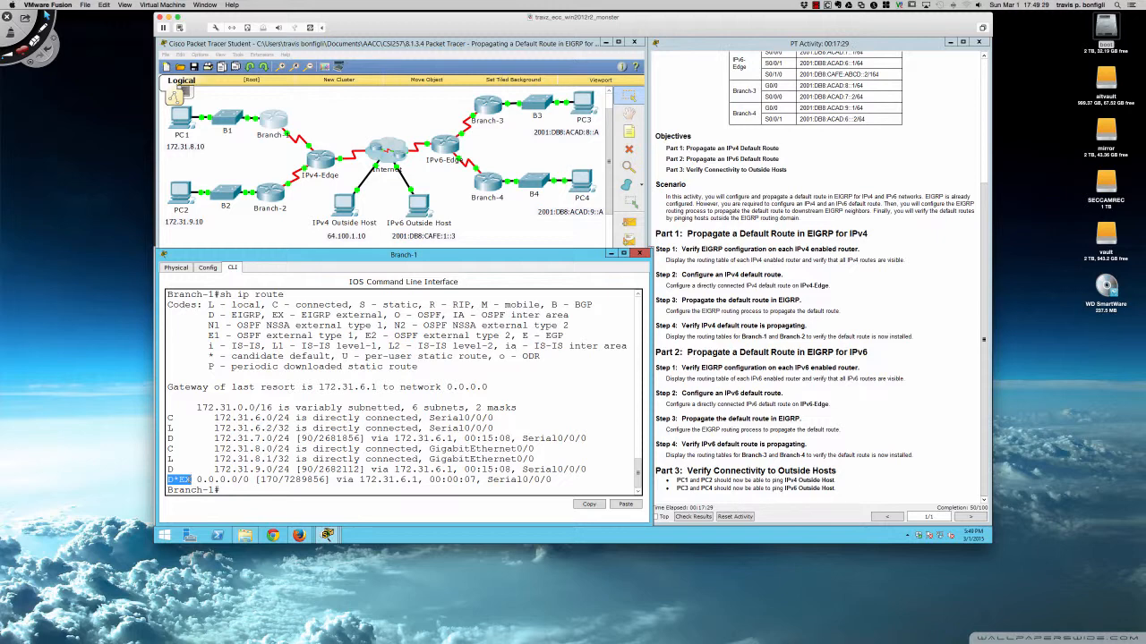
left_click(385, 480)
Open Branch-2's CLI and run sh ip route to check for the propagated default route.
left_click(270, 194)
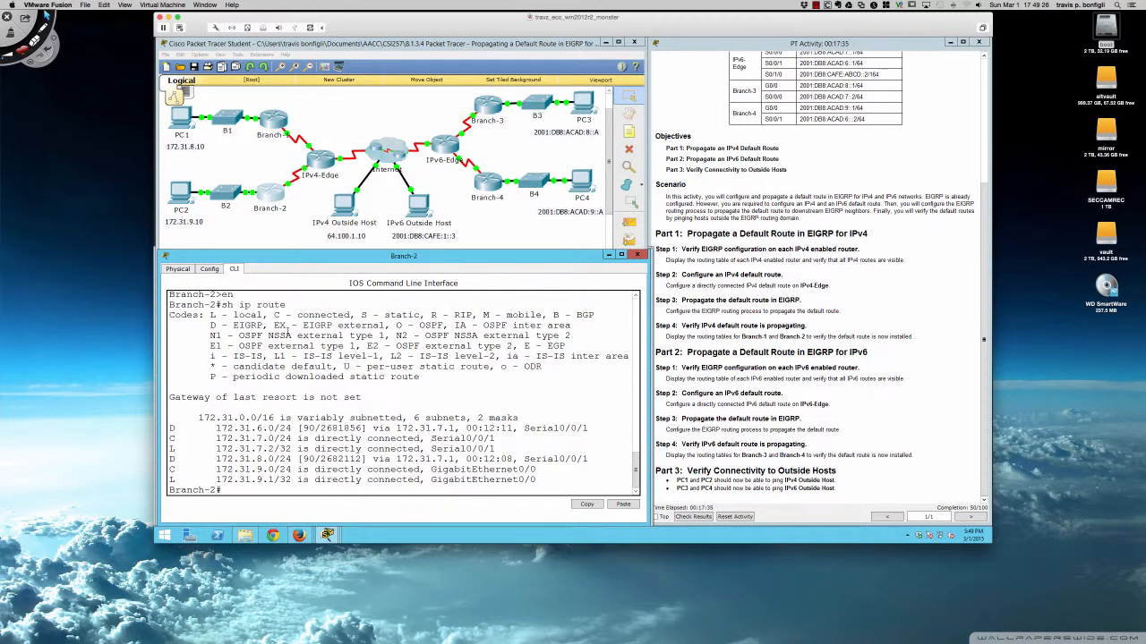
key("Return")
key("Return")
type("sh ip route")
key("Return")
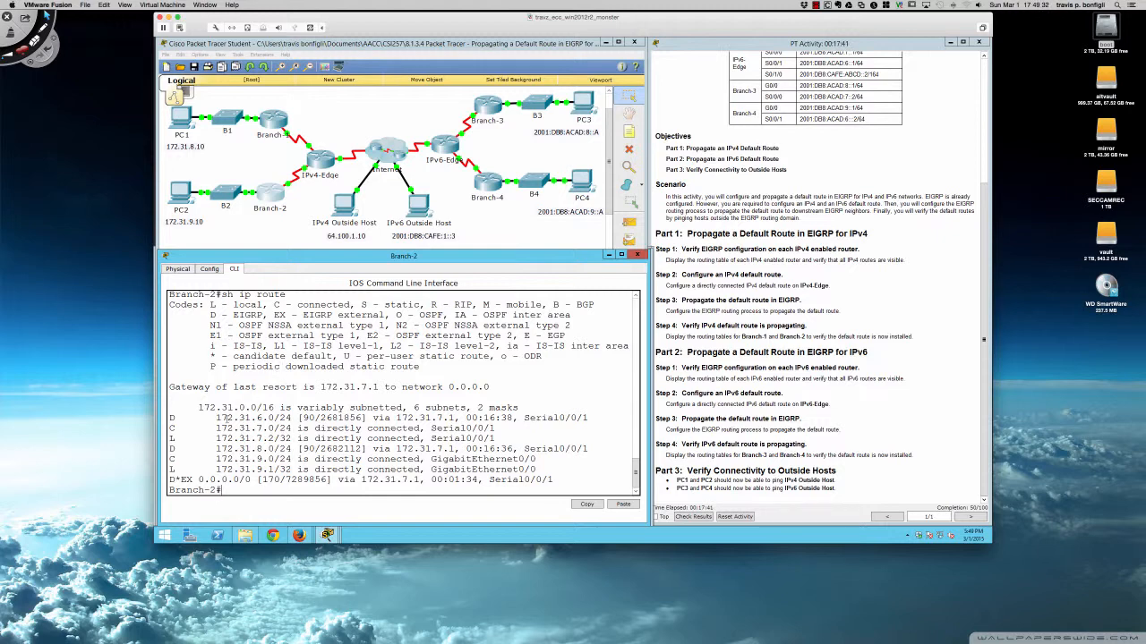
Highlight the D*EX default route's code, next hop, and exit interface in Branch-2's routing table.
left_click_drag(170, 480, 281, 479)
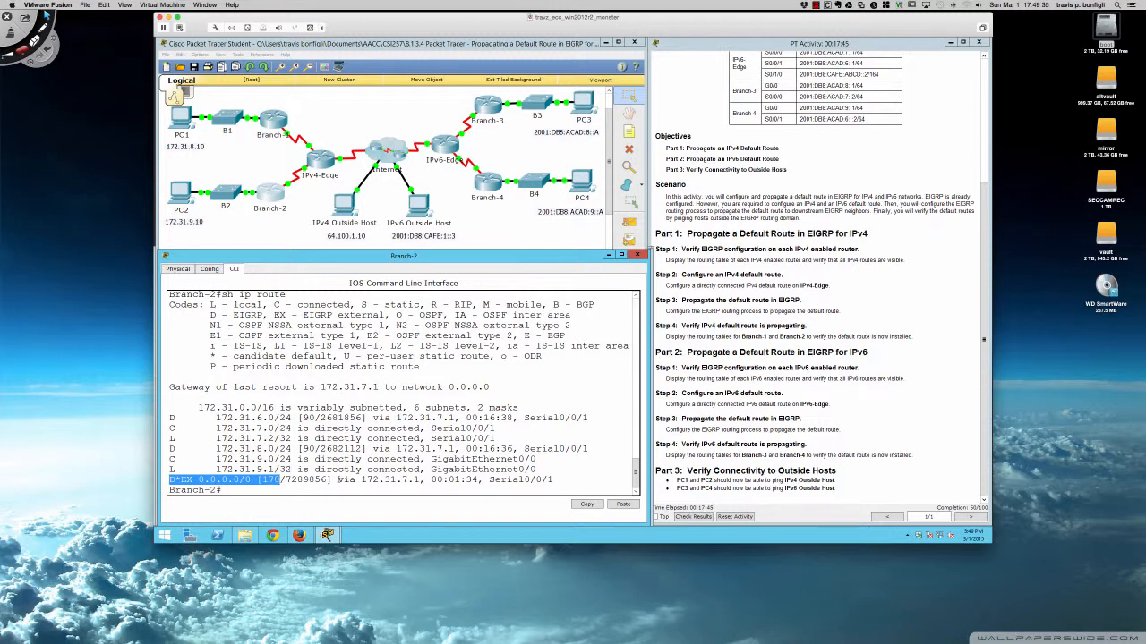
left_click_drag(280, 480, 420, 480)
left_click(373, 480)
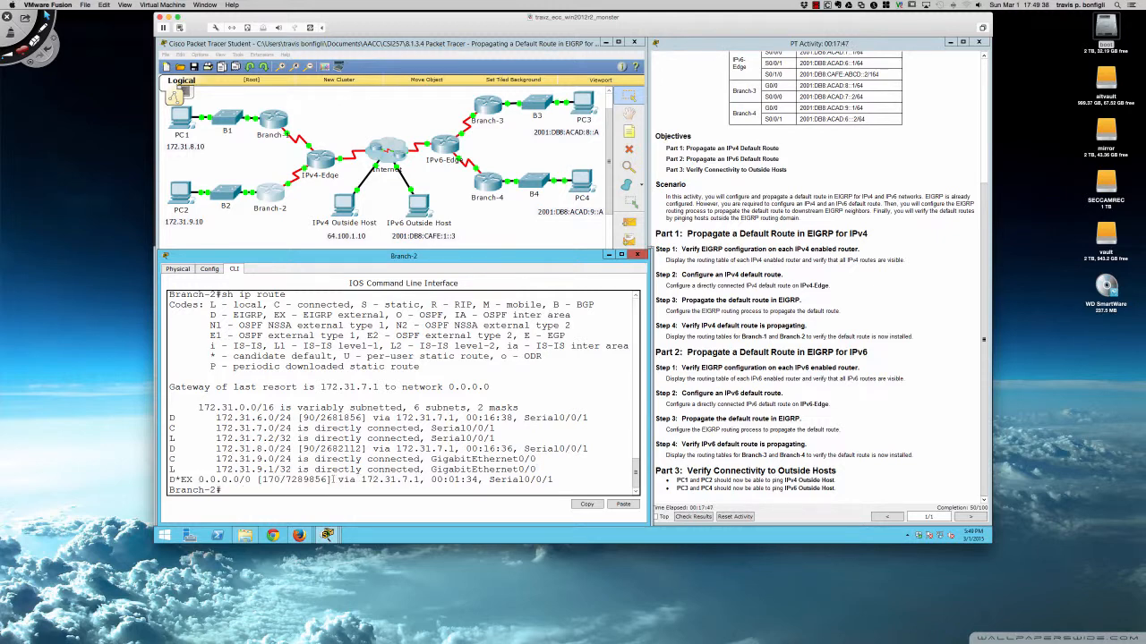
left_click_drag(338, 480, 420, 481)
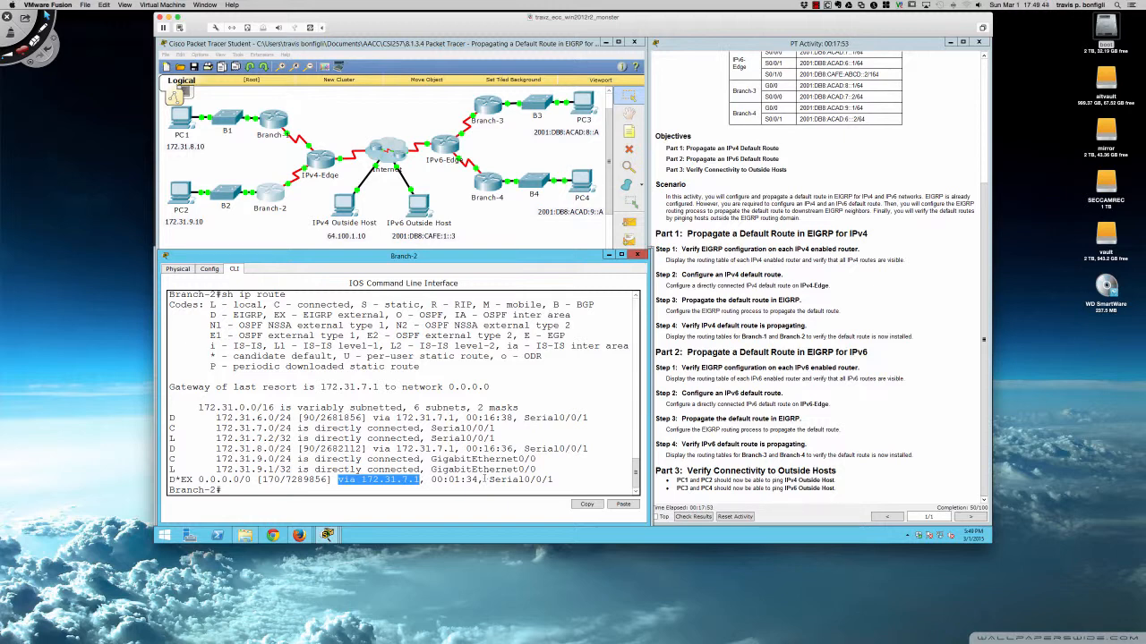
left_click_drag(484, 480, 554, 480)
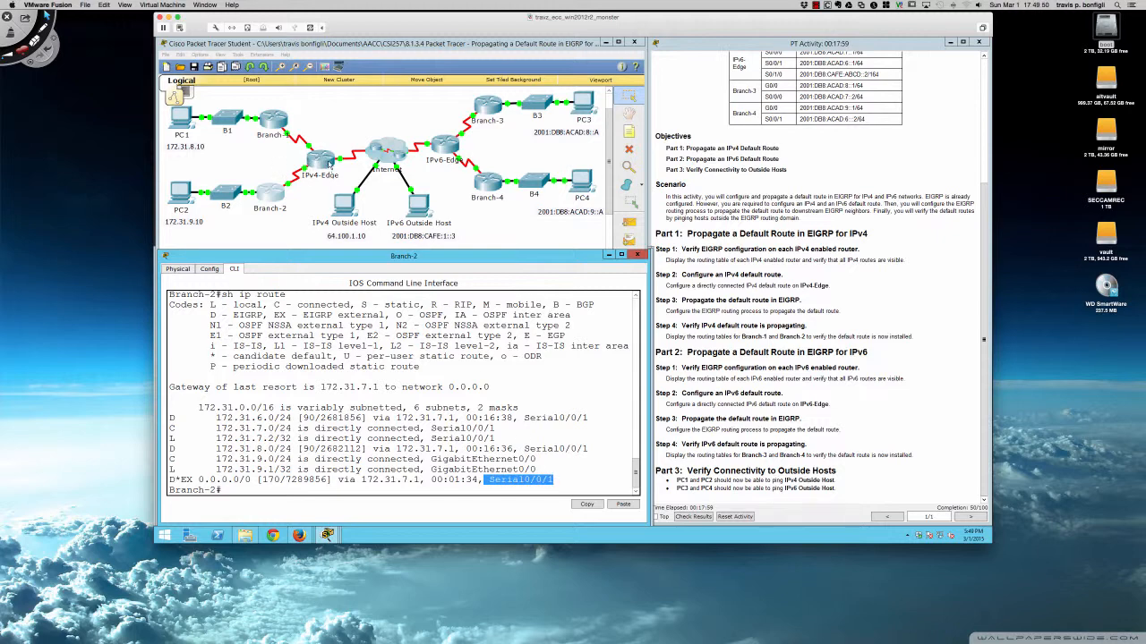
left_click(443, 358)
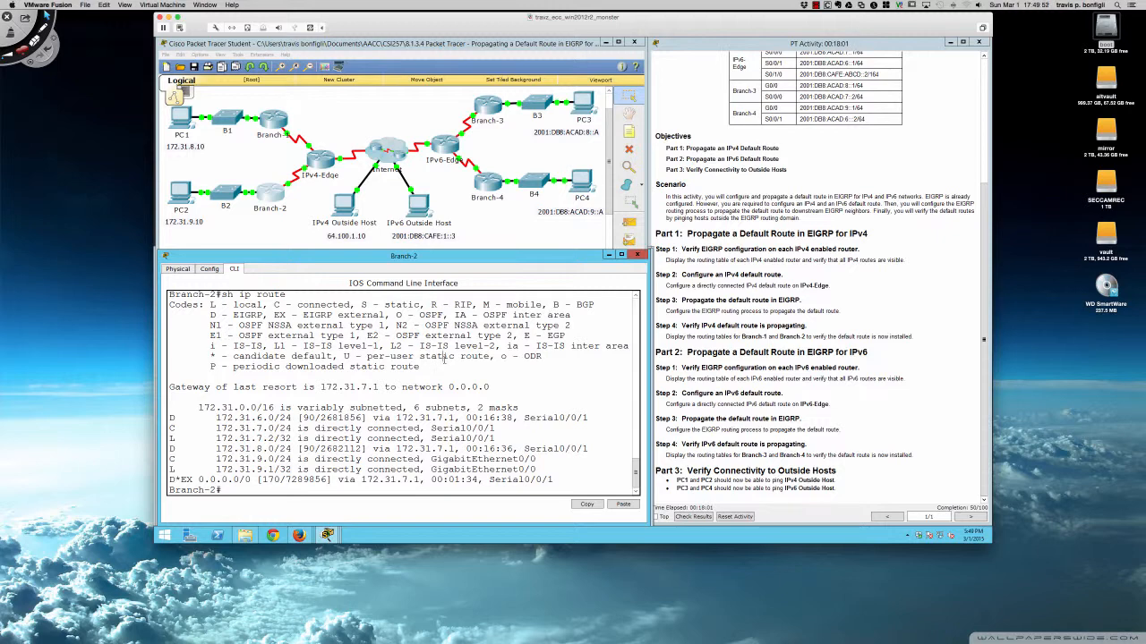
On Branch-2, run sh ip eigrp neigh and highlight the neighbor's address and interface.
type("sh ip eigrp neigh")
key("Return")
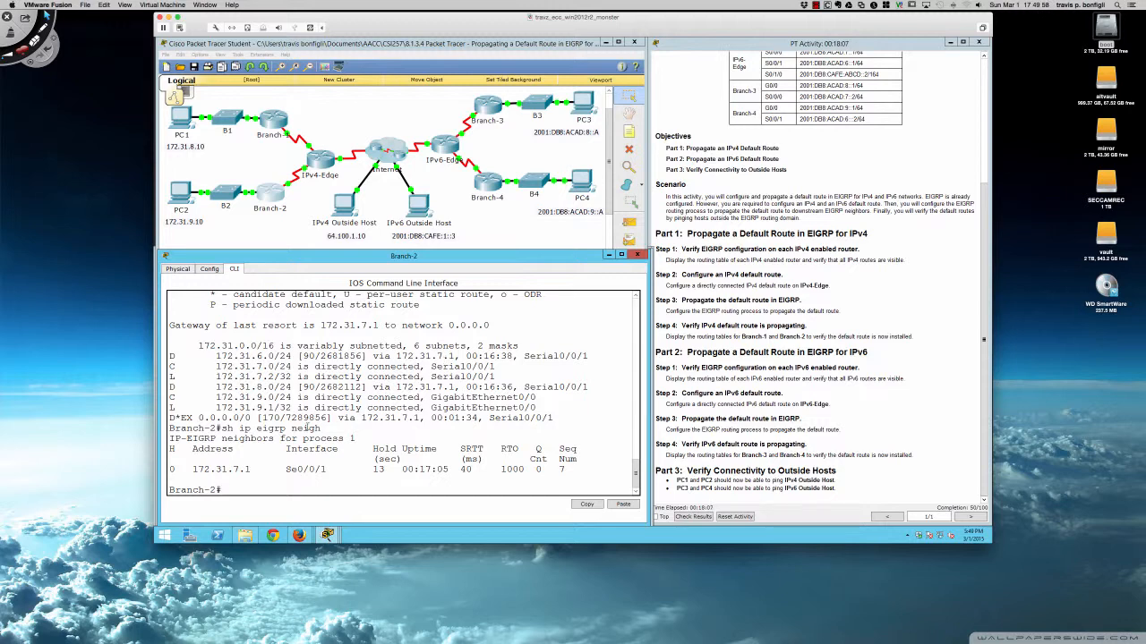
left_click_drag(286, 469, 327, 469)
left_click_drag(192, 469, 257, 469)
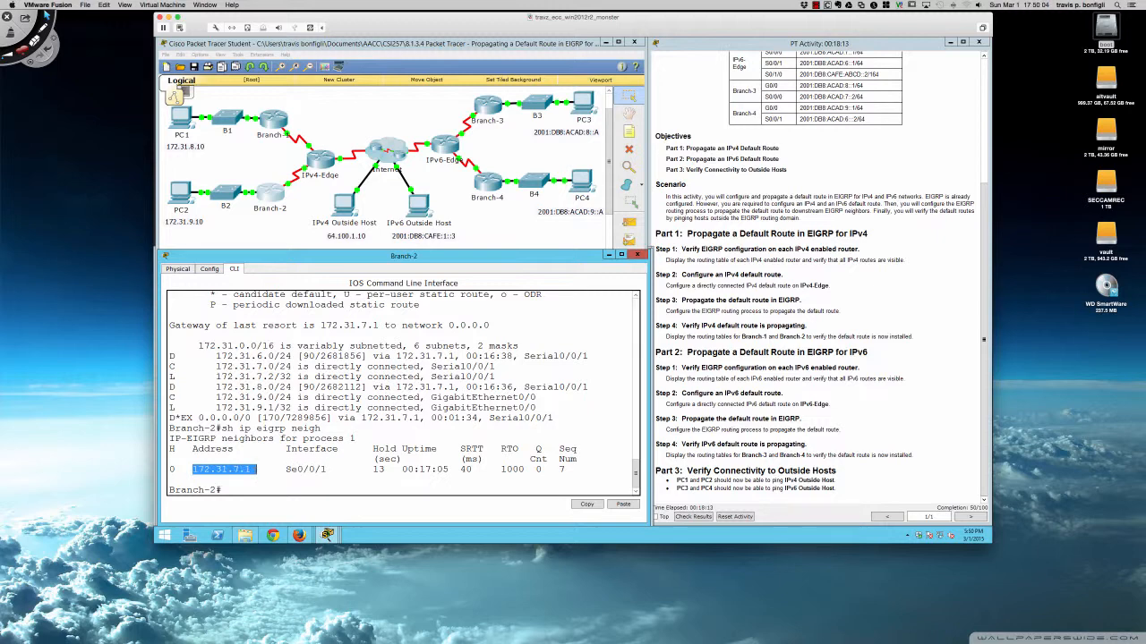
left_click(365, 463)
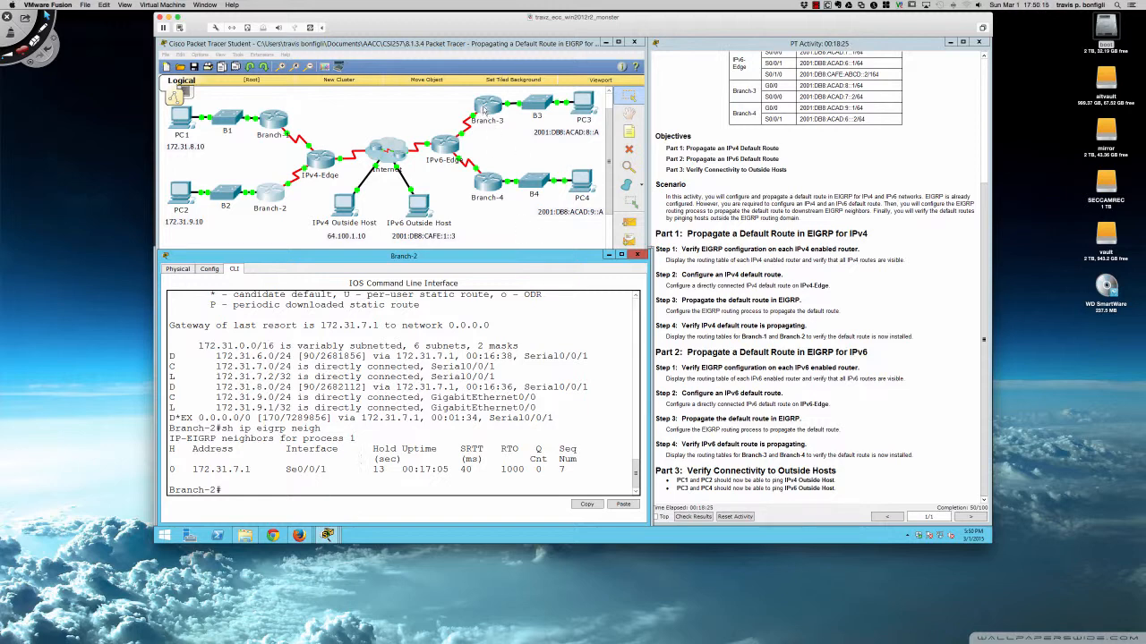
Open Branch-3's device window and resize and position it beneath the network topology.
left_click(484, 109)
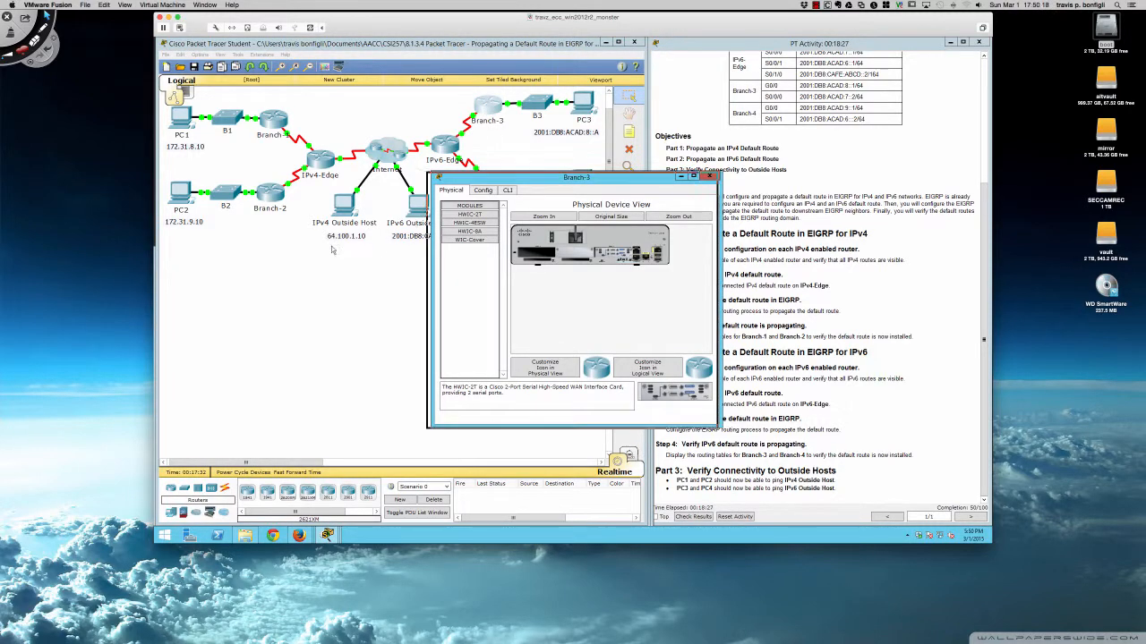
left_click_drag(513, 183, 240, 276)
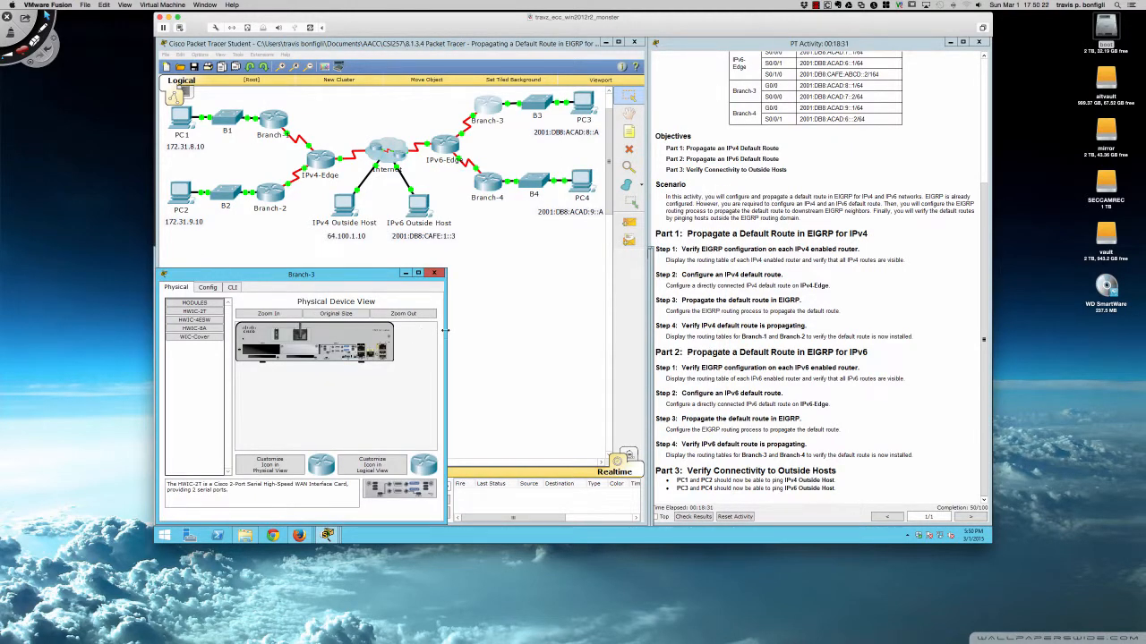
left_click_drag(445, 333, 650, 329)
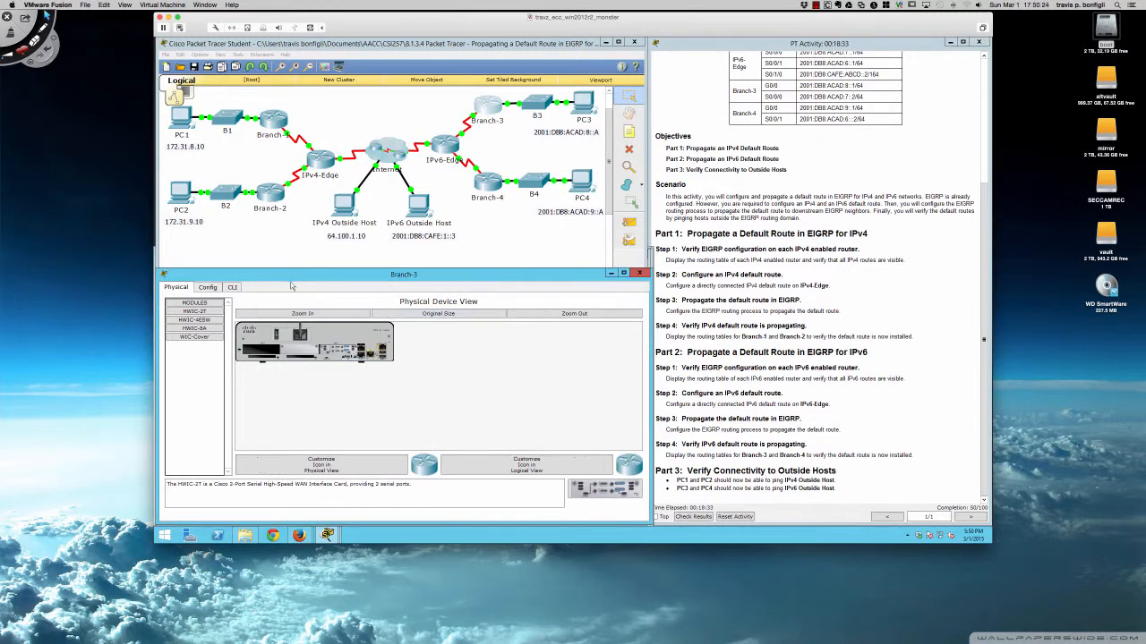
left_click(237, 288)
left_click_drag(242, 269, 244, 242)
left_click(454, 149)
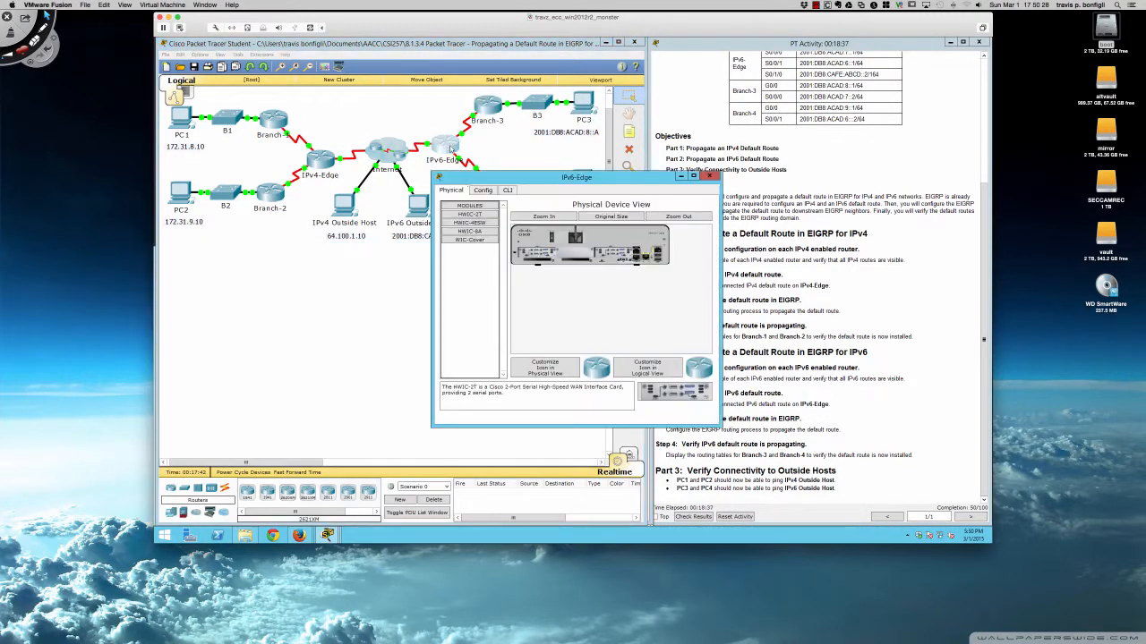
left_click_drag(489, 182, 216, 281)
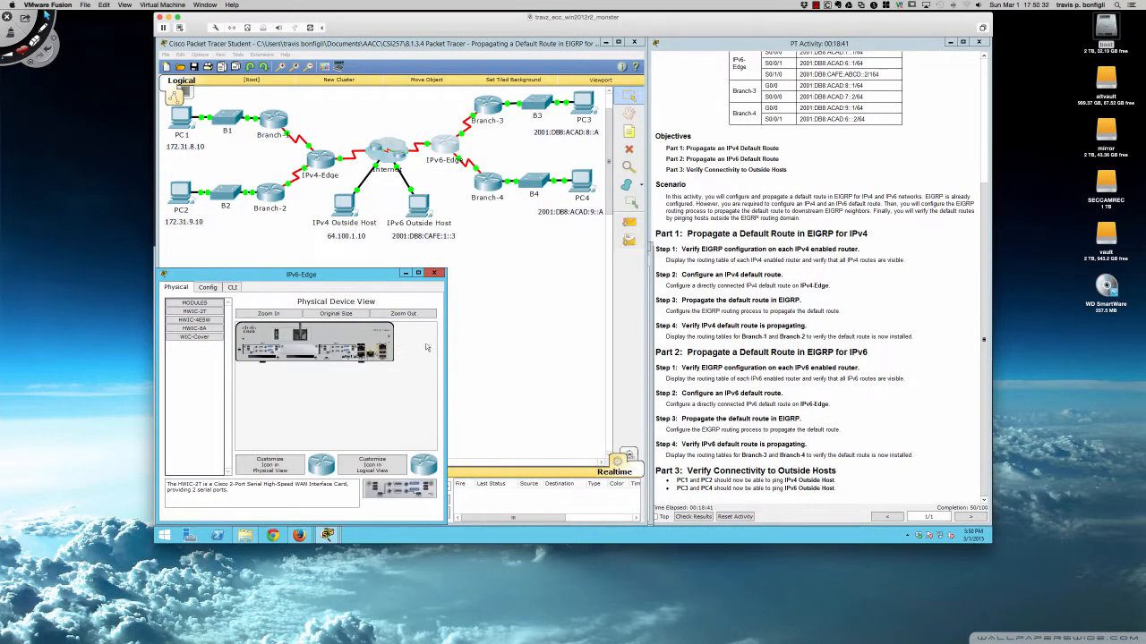
left_click_drag(445, 338, 651, 338)
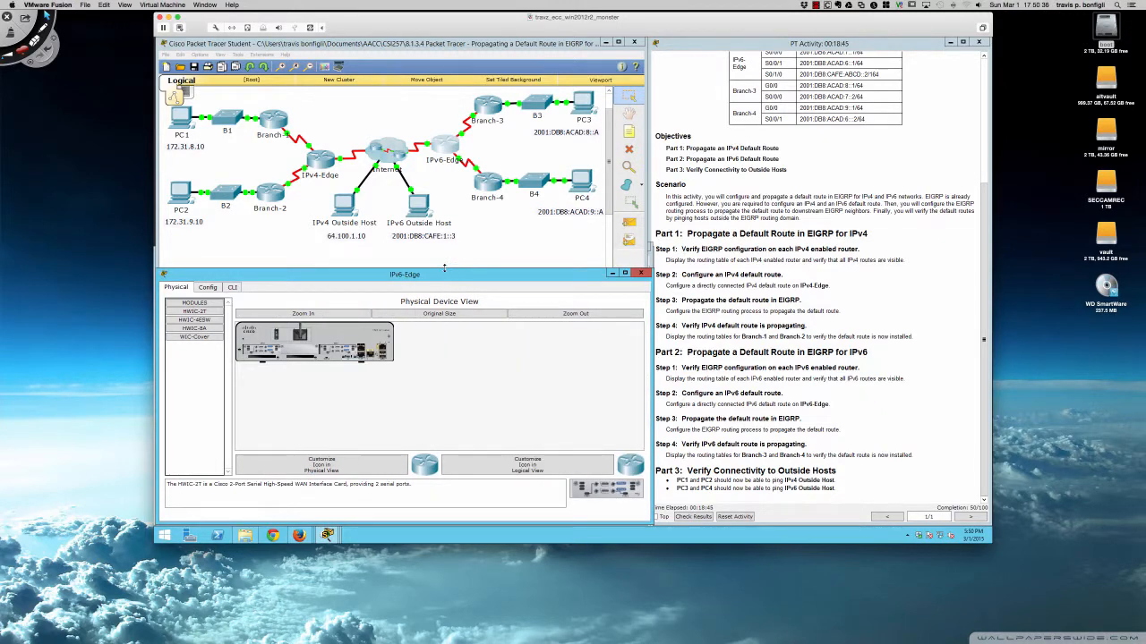
left_click_drag(446, 268, 445, 242)
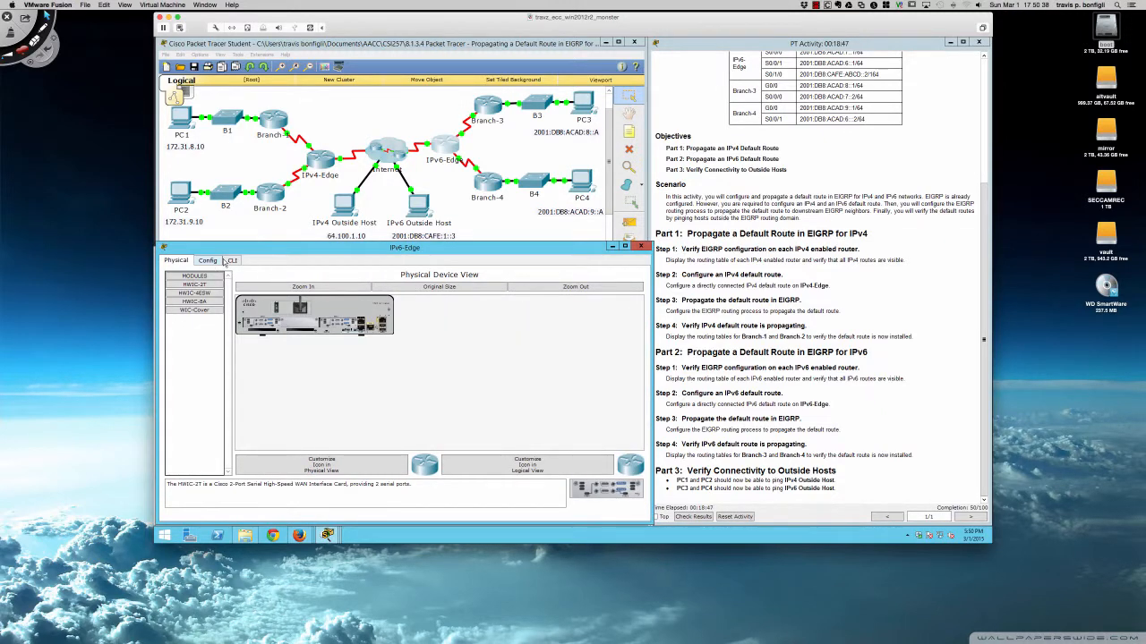
left_click(232, 260)
Open Branch-4's device window beneath the topology, switch to its CLI, and start the console session.
left_click(486, 189)
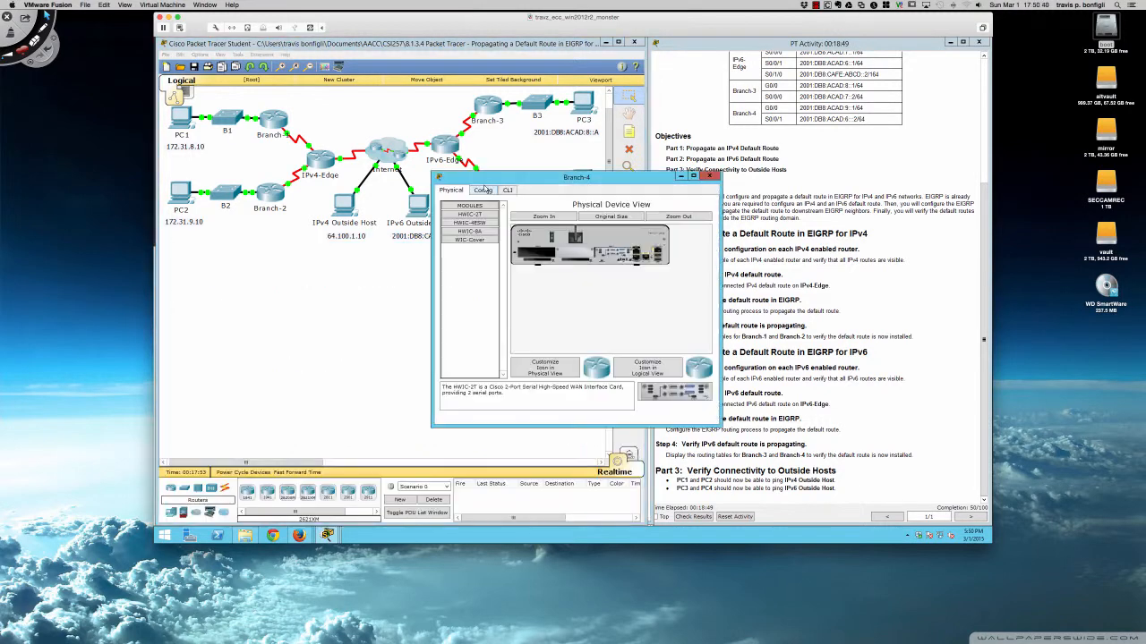
left_click_drag(486, 182, 209, 277)
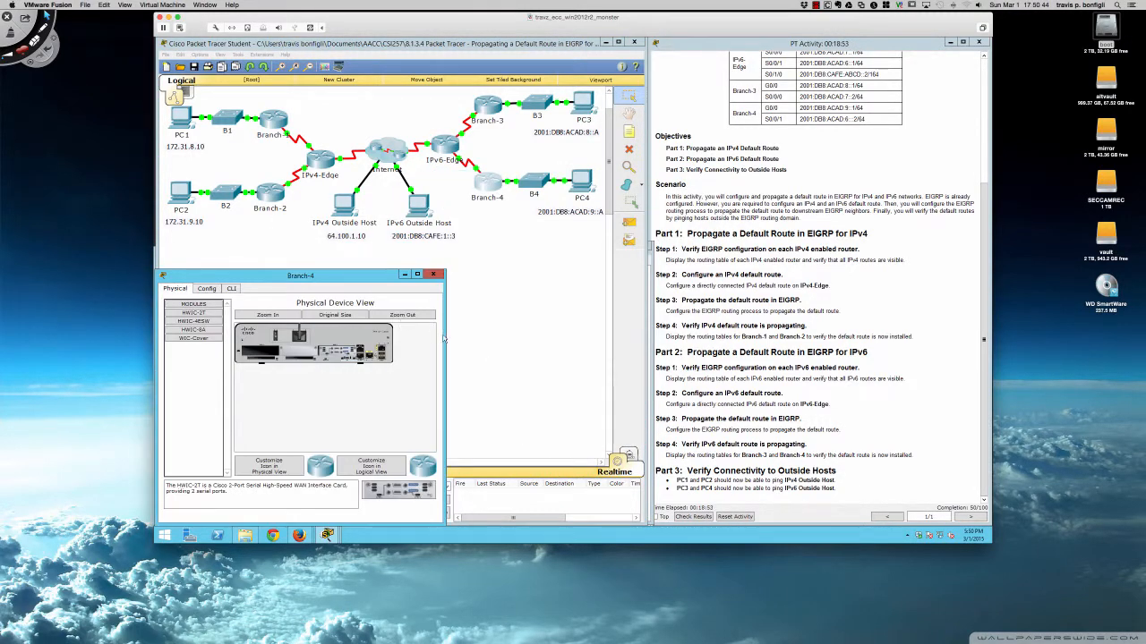
left_click_drag(444, 334, 652, 337)
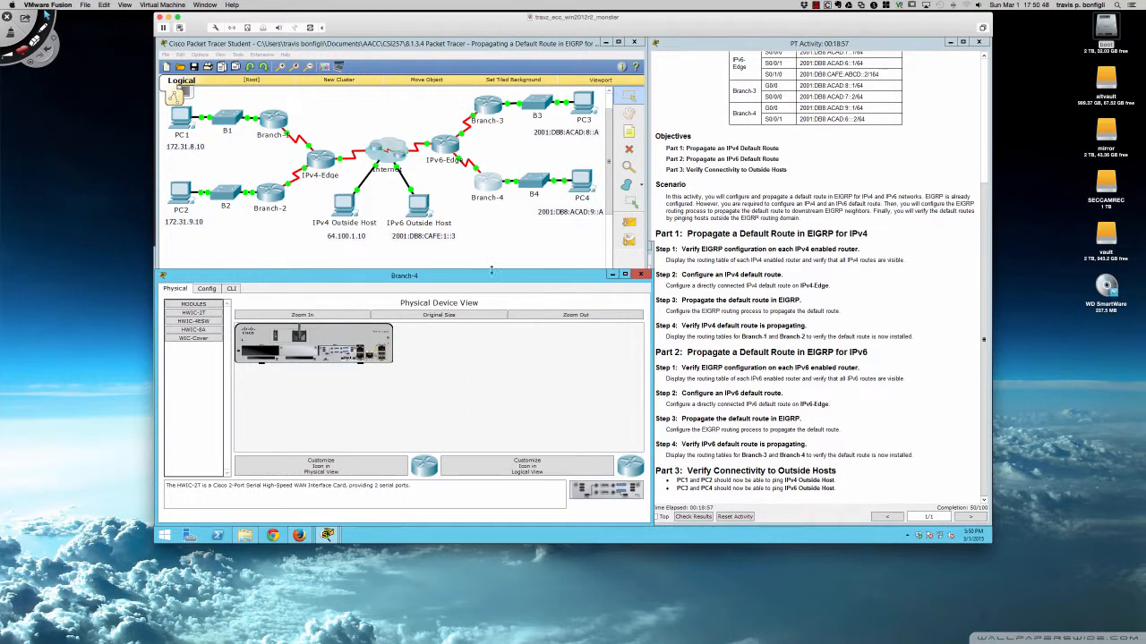
left_click_drag(490, 269, 489, 241)
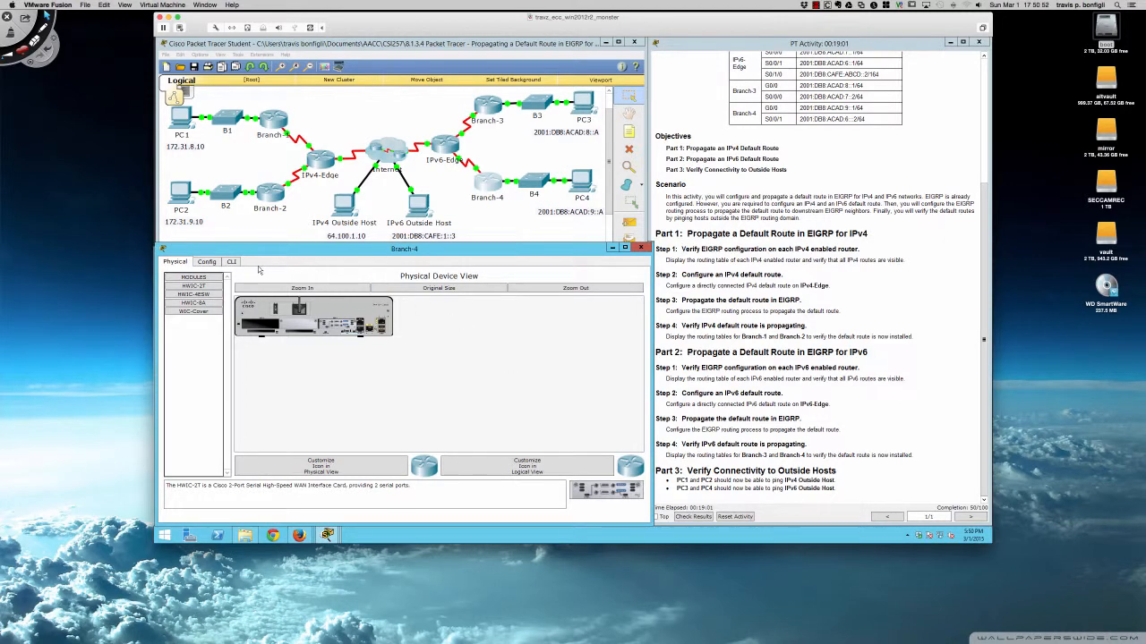
left_click(231, 262)
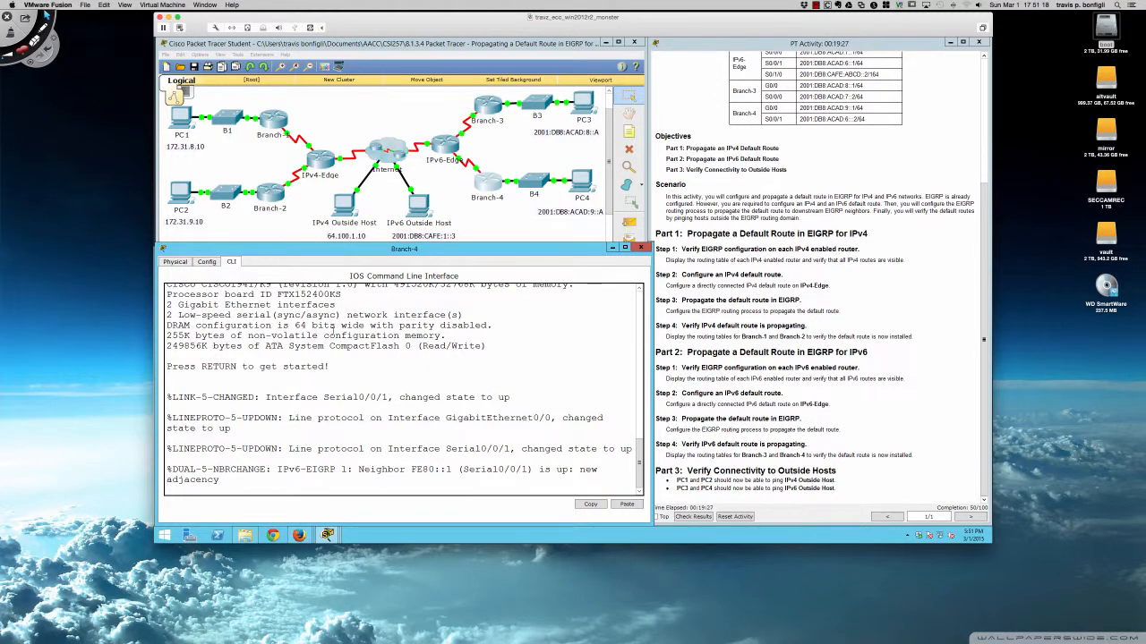
key("Return")
key("Return")
key("Return")
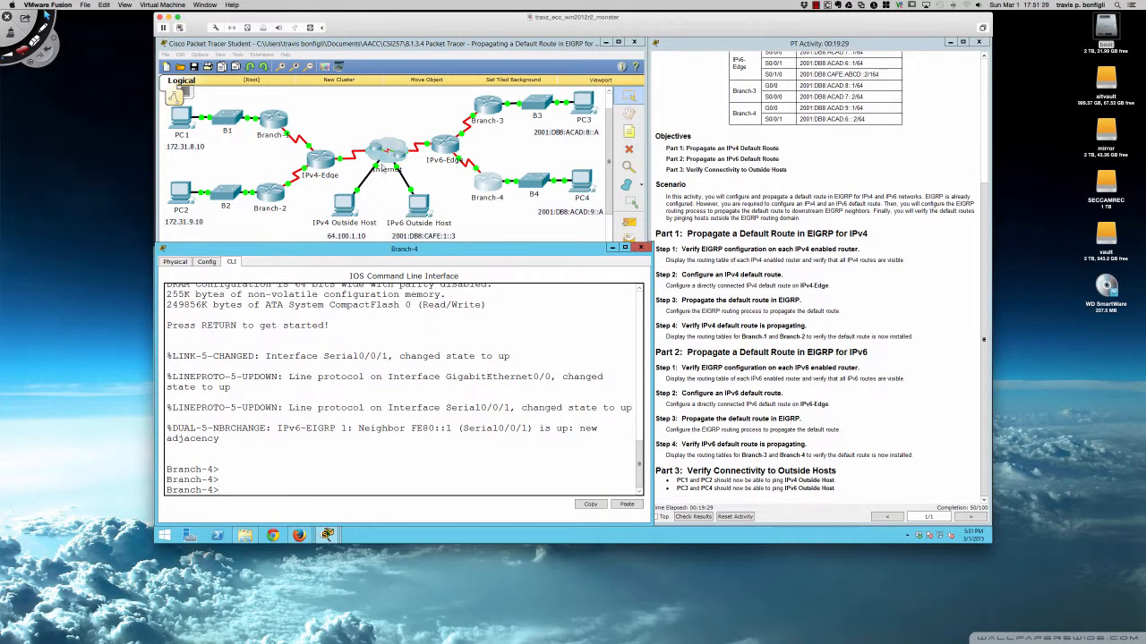
On IPv6-Edge, enter privileged mode and run sh ipv6 route to review its IPv6 routing table.
left_click(440, 147)
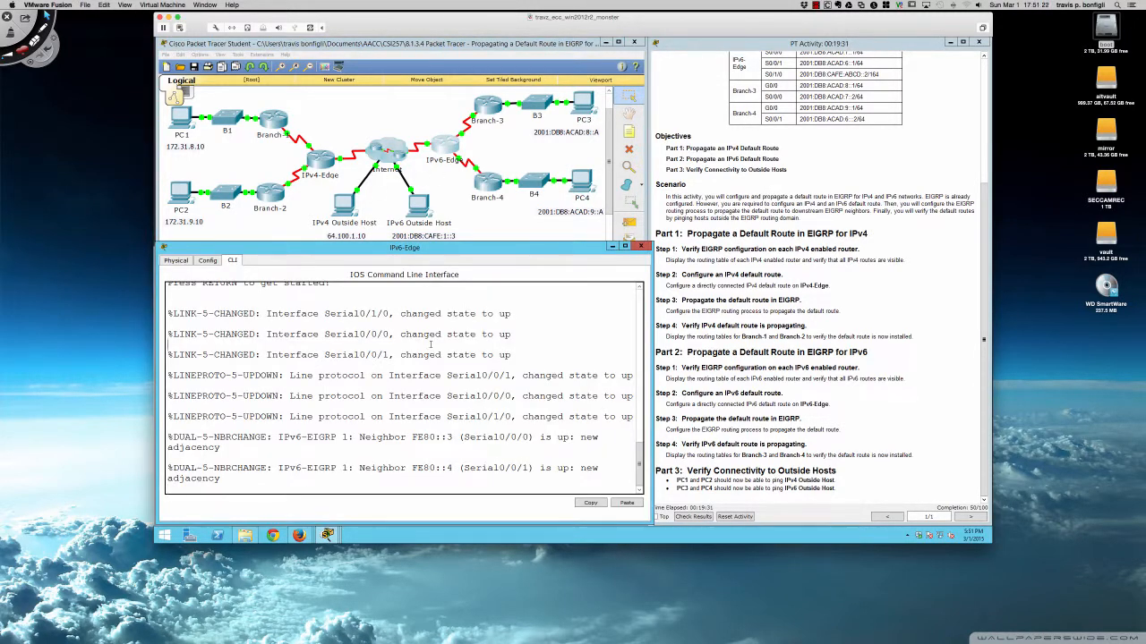
key("Return")
key("Return")
key("Return")
type("en")
key("Return")
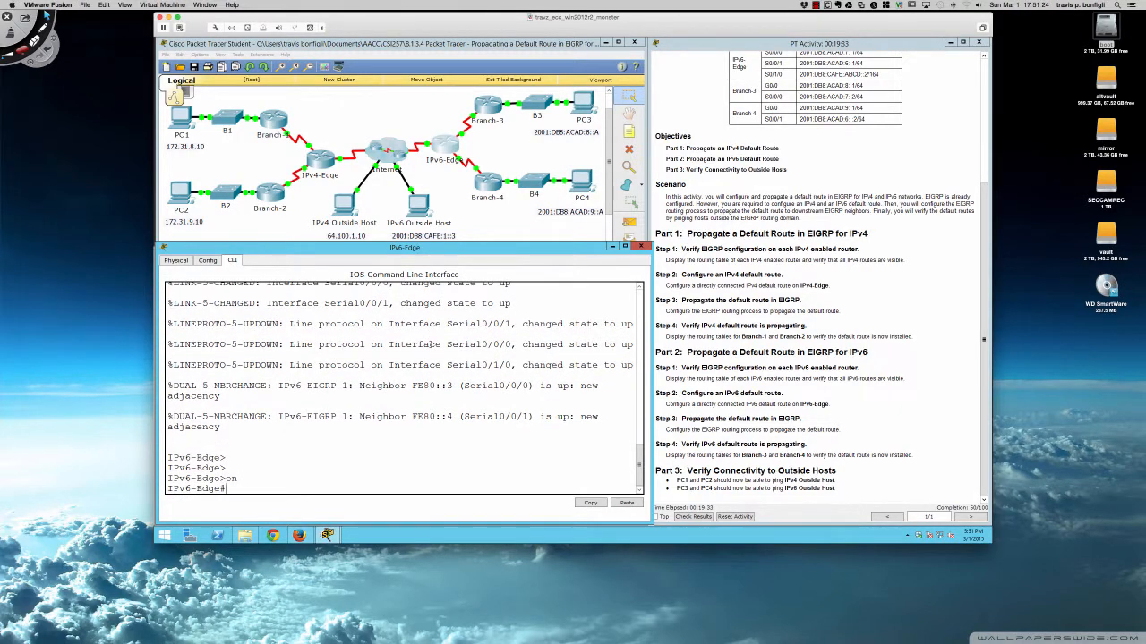
key("Return")
key("Return")
key("Return")
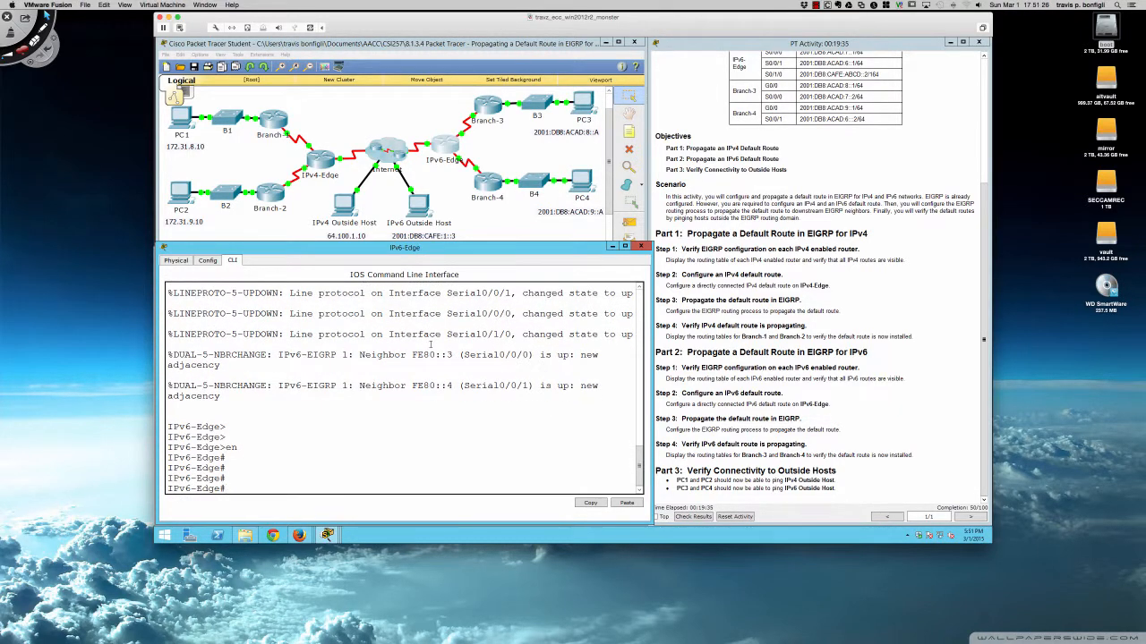
type("sh ipv6 route")
key("Return")
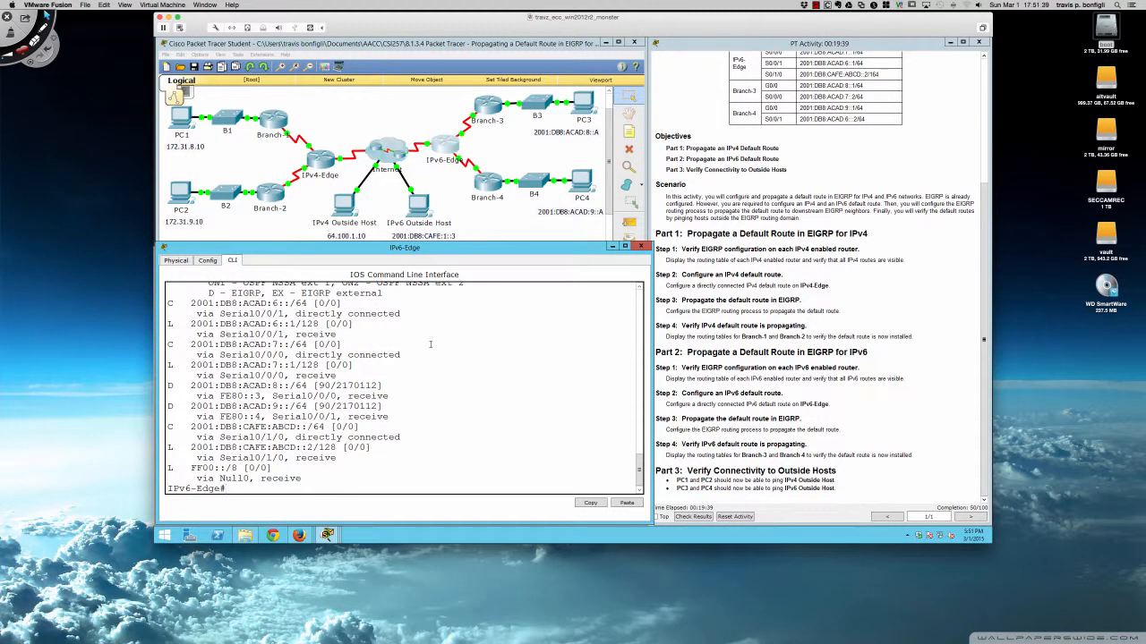
scroll(430, 345, "up", 5)
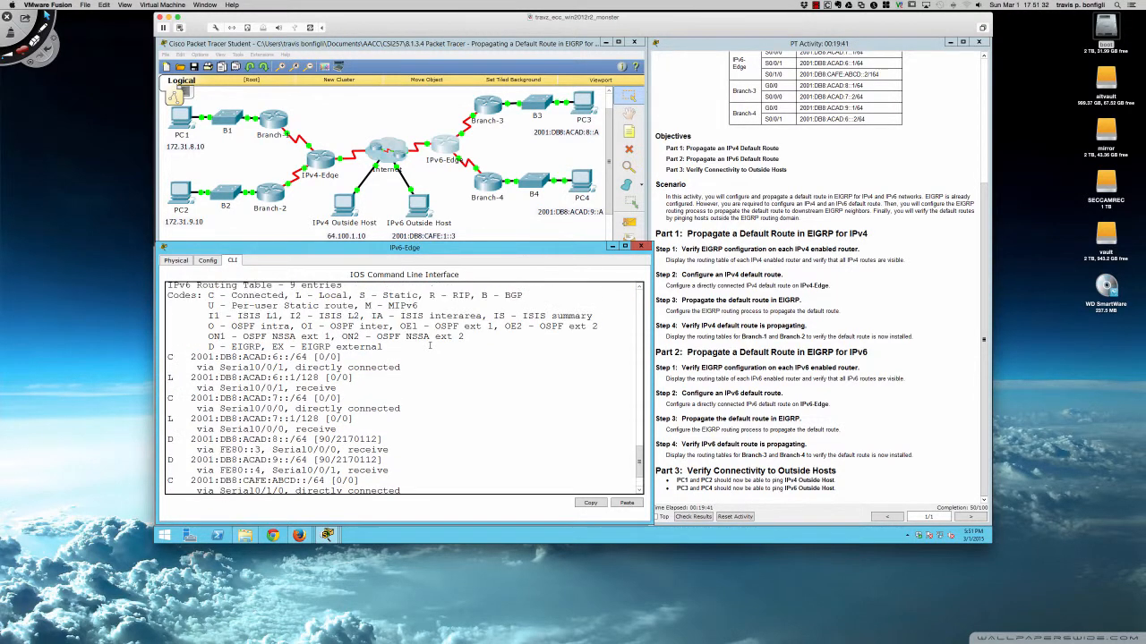
scroll(429, 345, "down", 5)
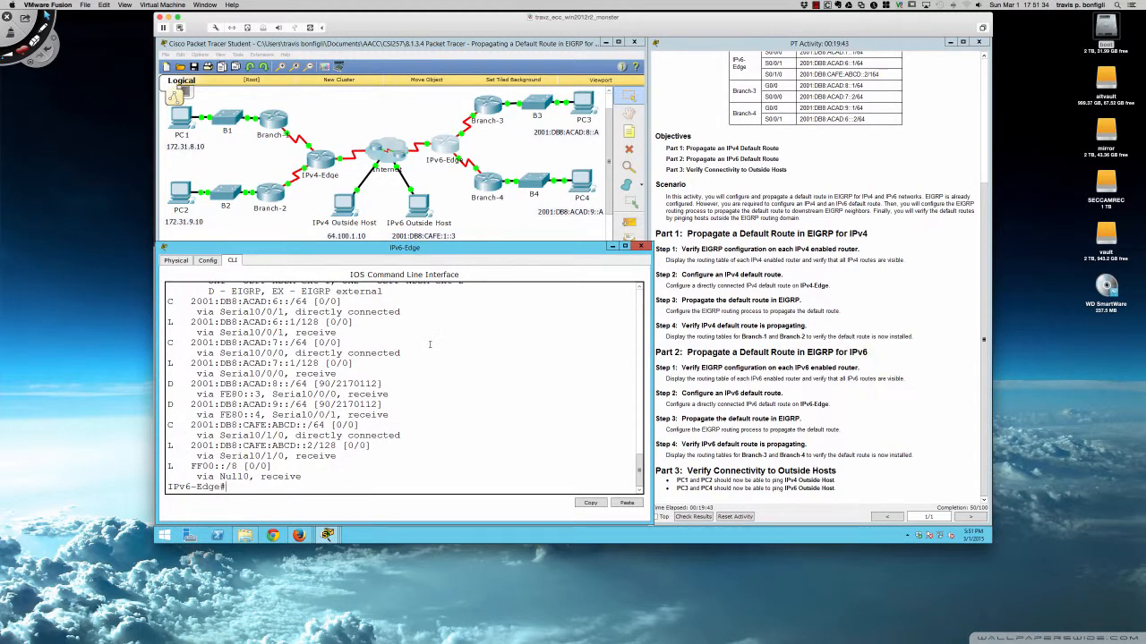
On Branch-3, enter privileged mode and run sh ipv6 route to review its IPv6 routing table.
left_click(486, 113)
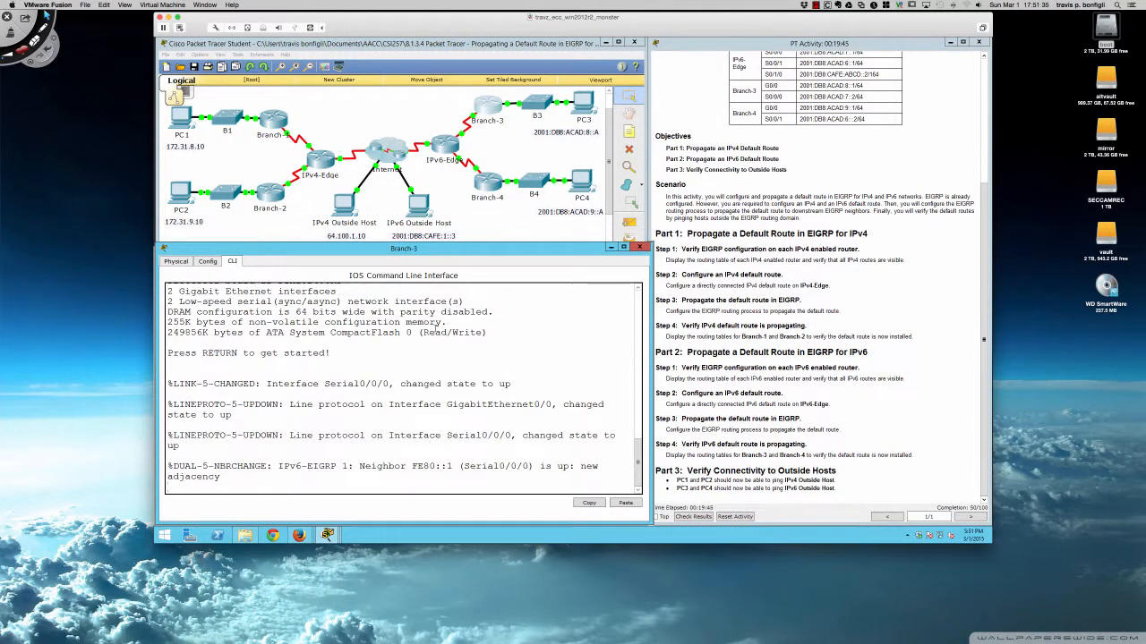
key("Return")
key("Return")
type("en")
key("Return")
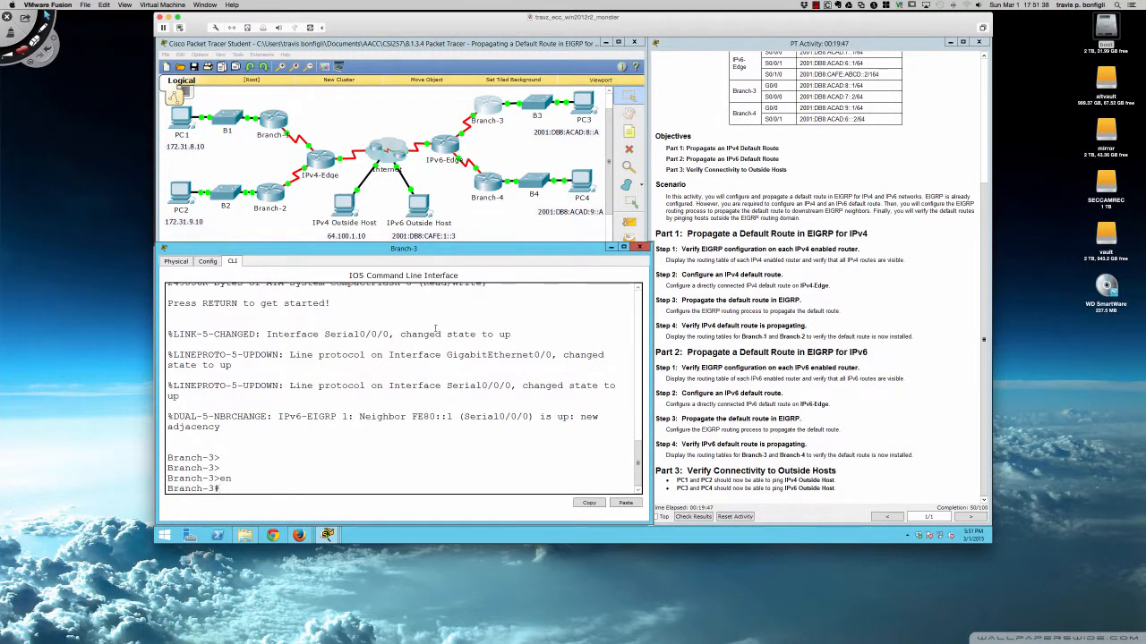
key("Return")
key("Return")
type("sh ip")
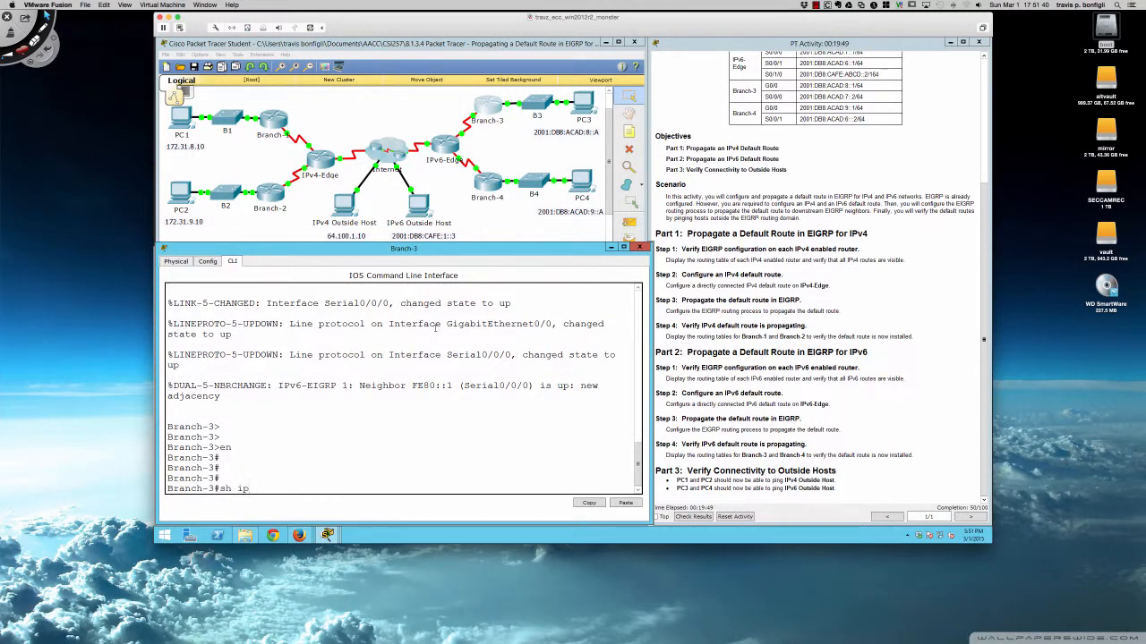
type("v6 route")
key("Return")
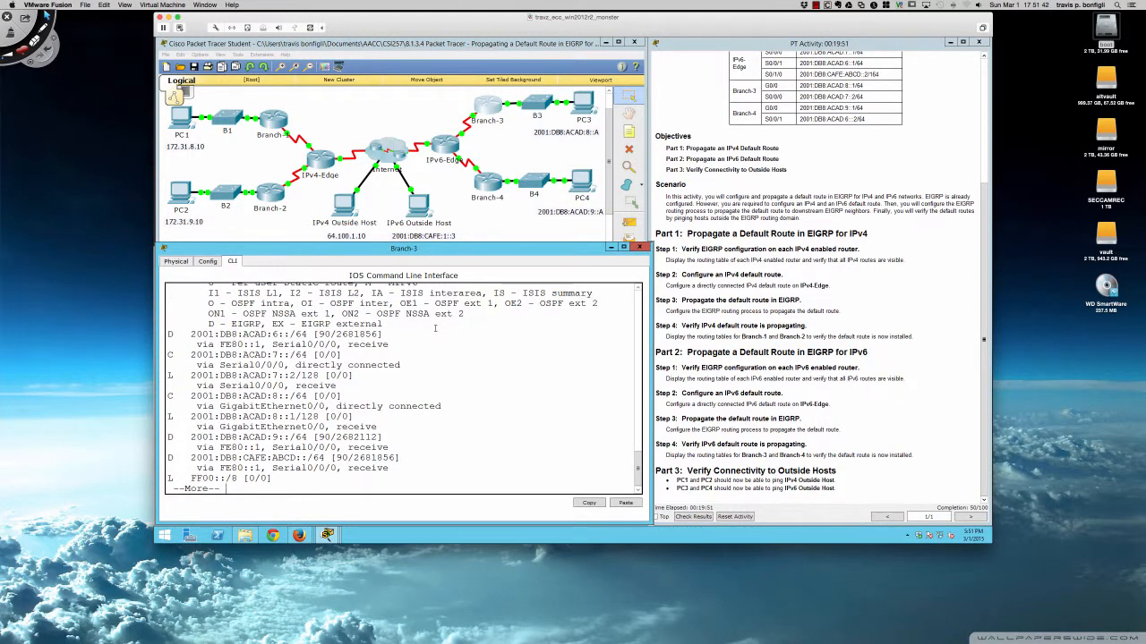
key("space")
scroll(328, 394, "up", 2)
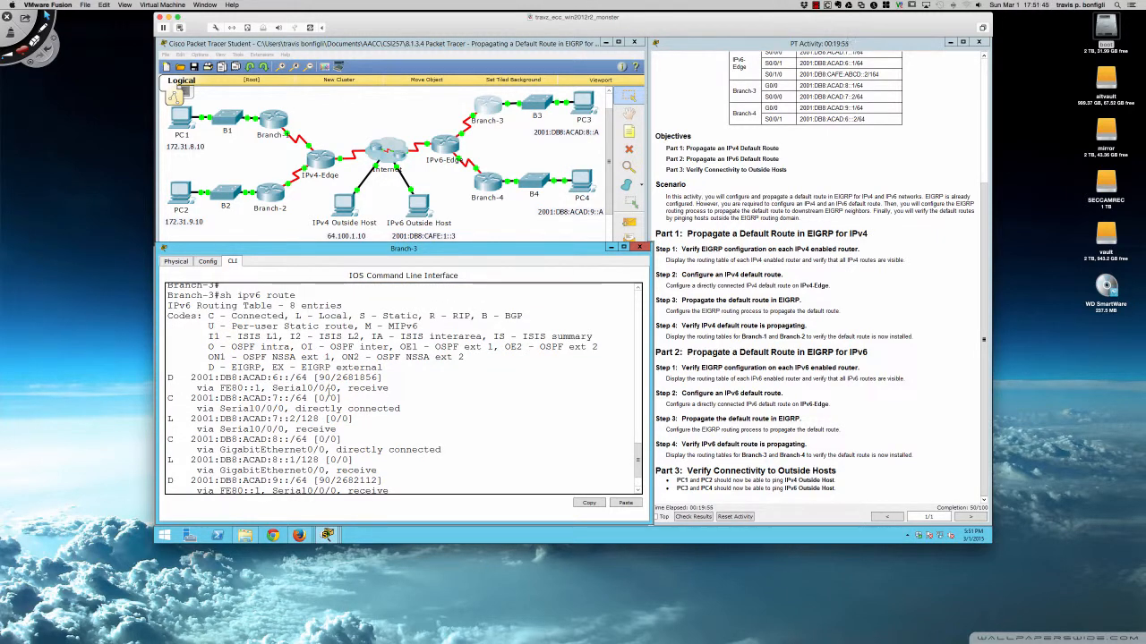
scroll(329, 391, "down", 2)
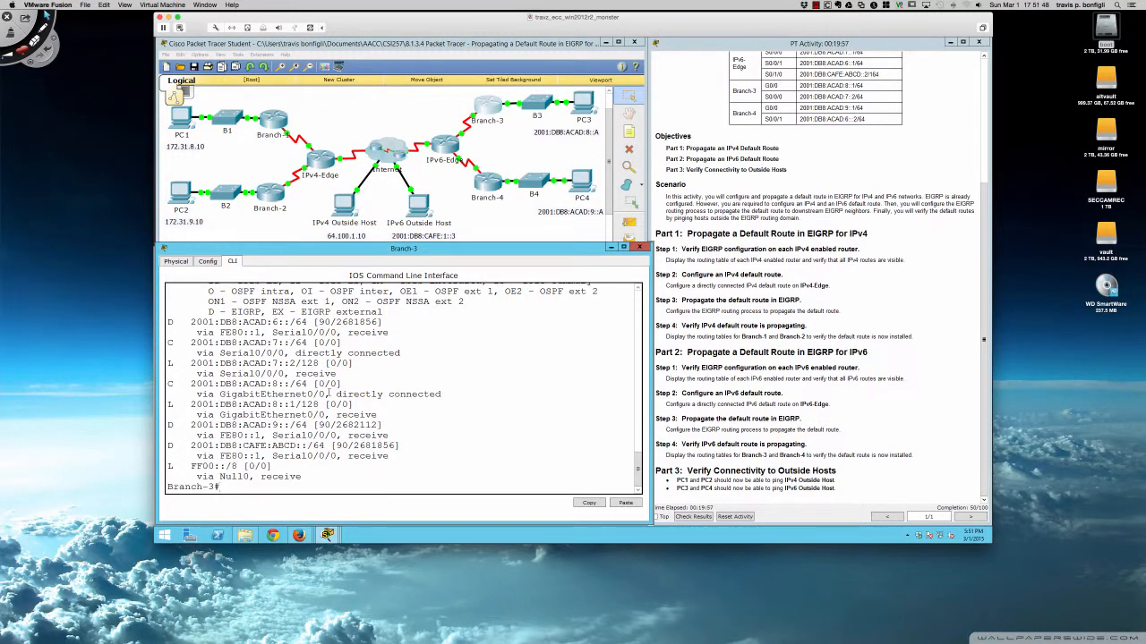
On Branch-4, enter privileged mode and run sh ipv6 route to review its IPv6 routing table.
left_click(489, 181)
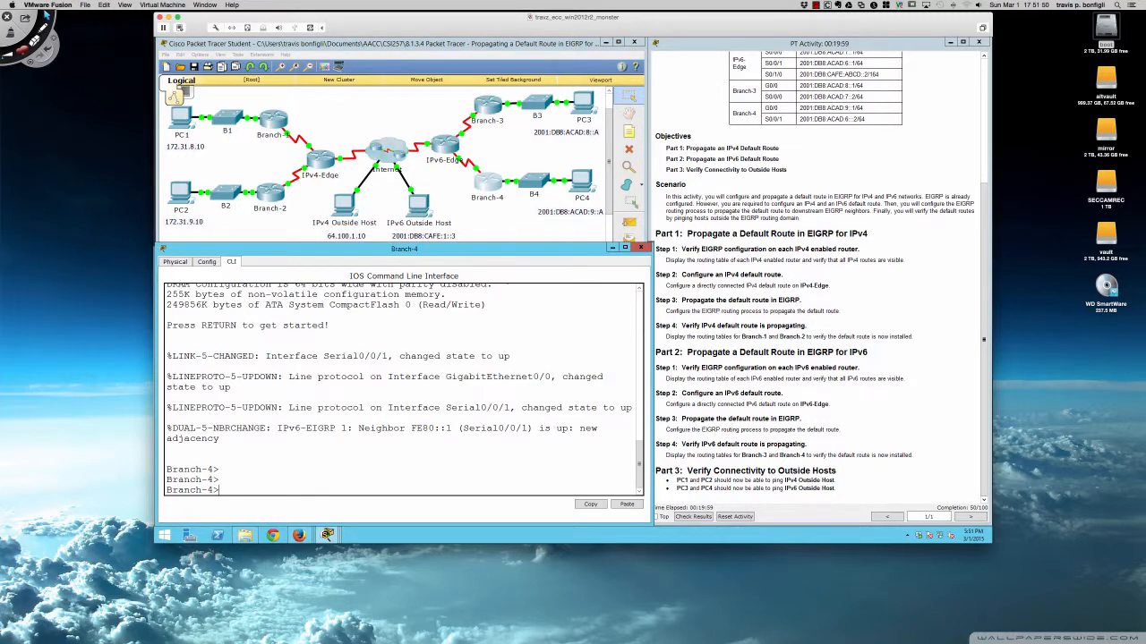
key("Return")
key("Return")
key("Return")
type("en")
key("Return")
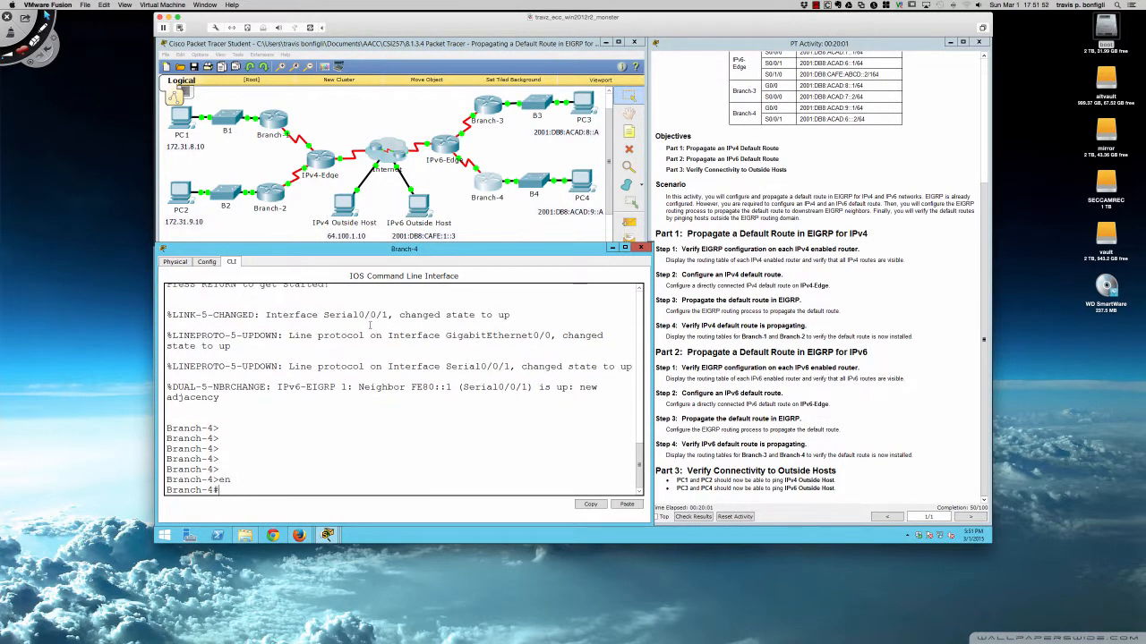
type("sh ipv6 route")
key("Return")
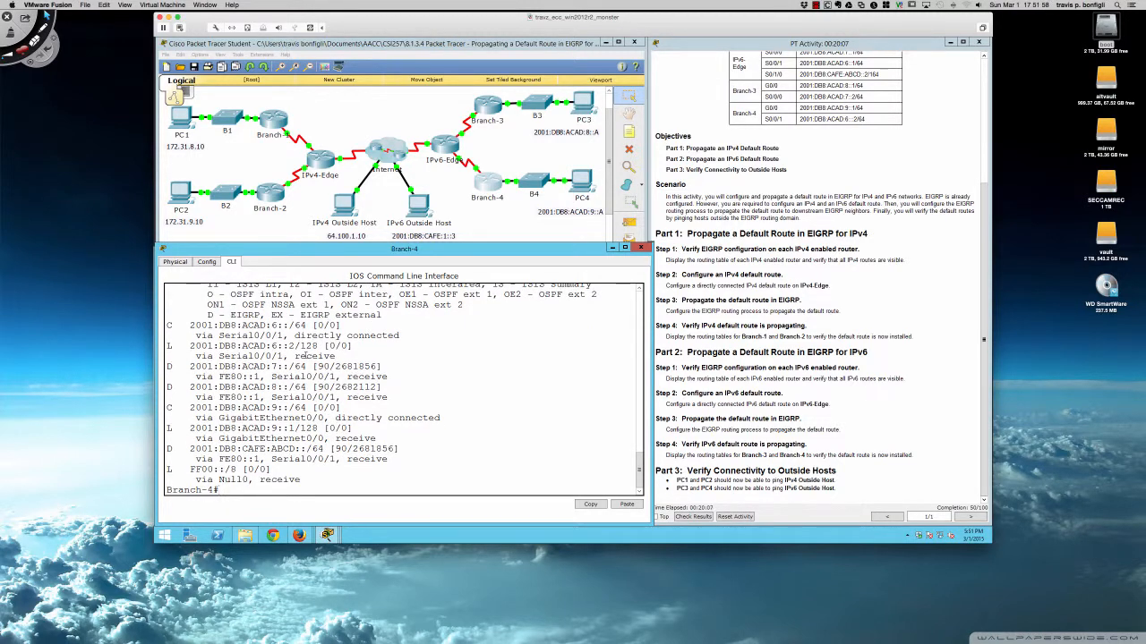
scroll(307, 356, "up", 3)
scroll(307, 356, "down", 3)
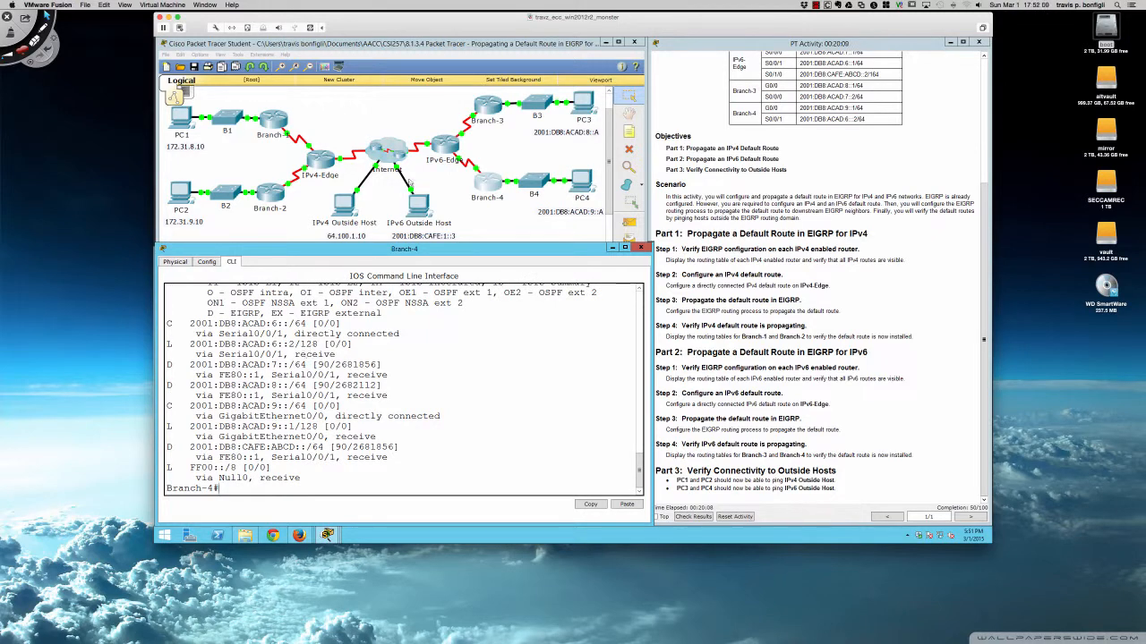
On IPv6-Edge, run sh ipv6 int bri to list its IPv6 interfaces and addresses.
left_click(439, 146)
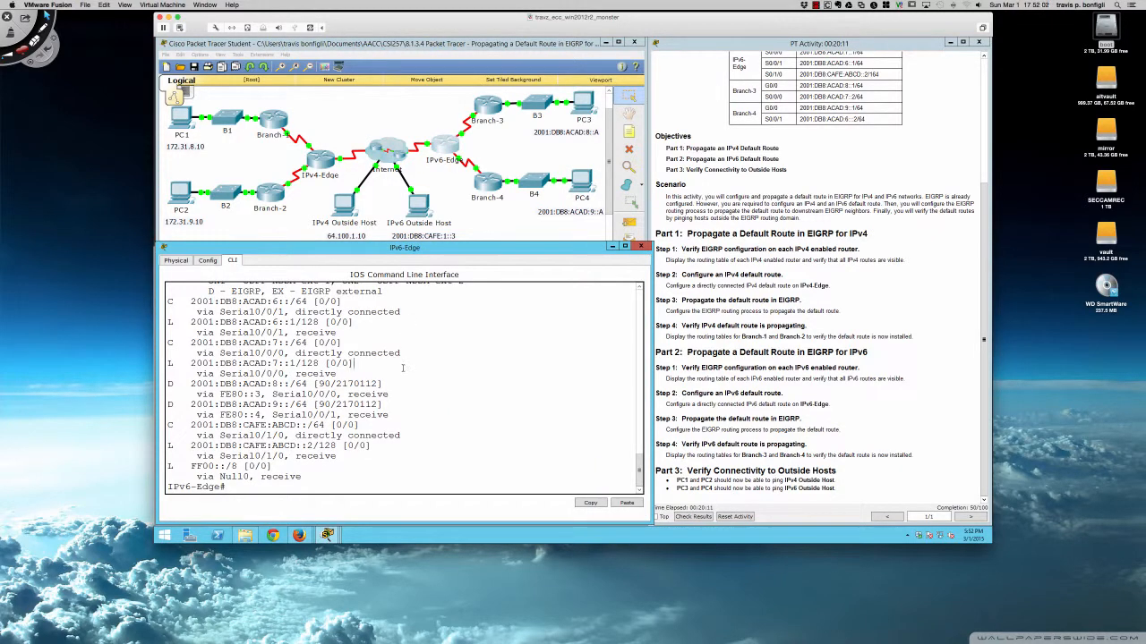
key("Return")
key("Return")
key("Return")
key("Return")
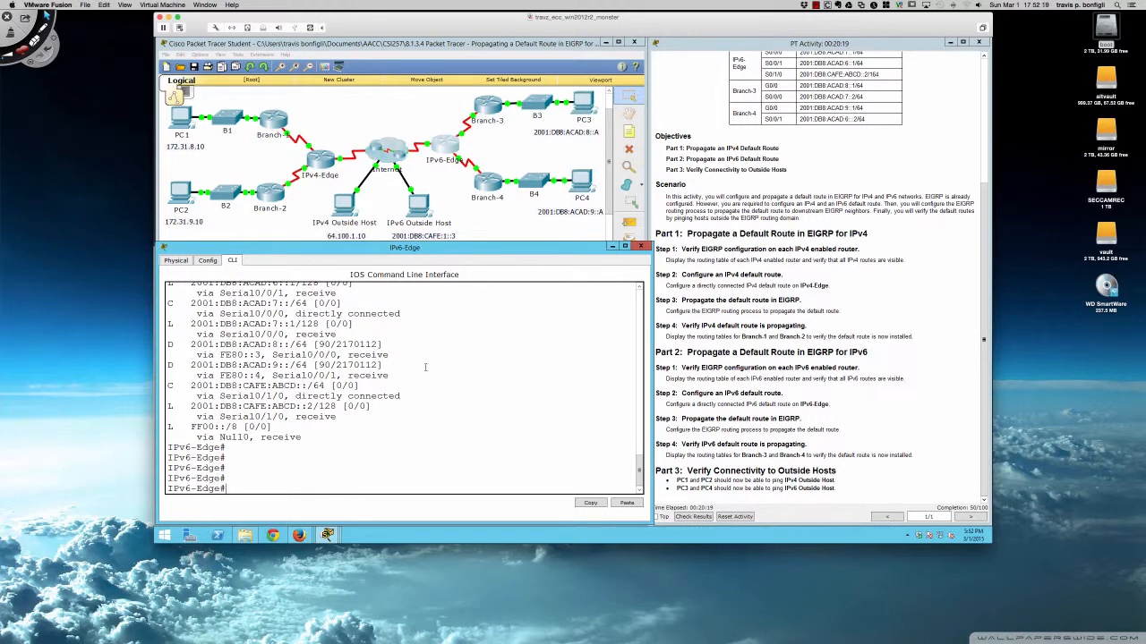
type("sh ipv6 int bri")
key("Return")
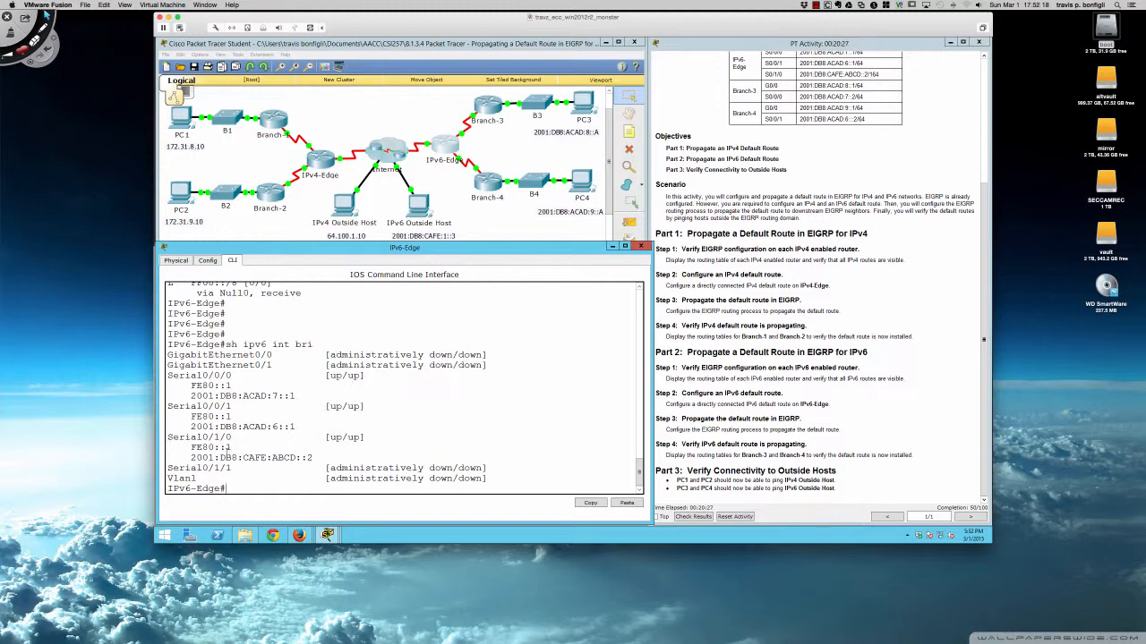
Highlight the Serial0/1/0 entry with its link-local and 2001:DB8:CAFE:ABCD::2 addresses in IPv6-Edge's interface list.
left_click_drag(171, 436, 354, 460)
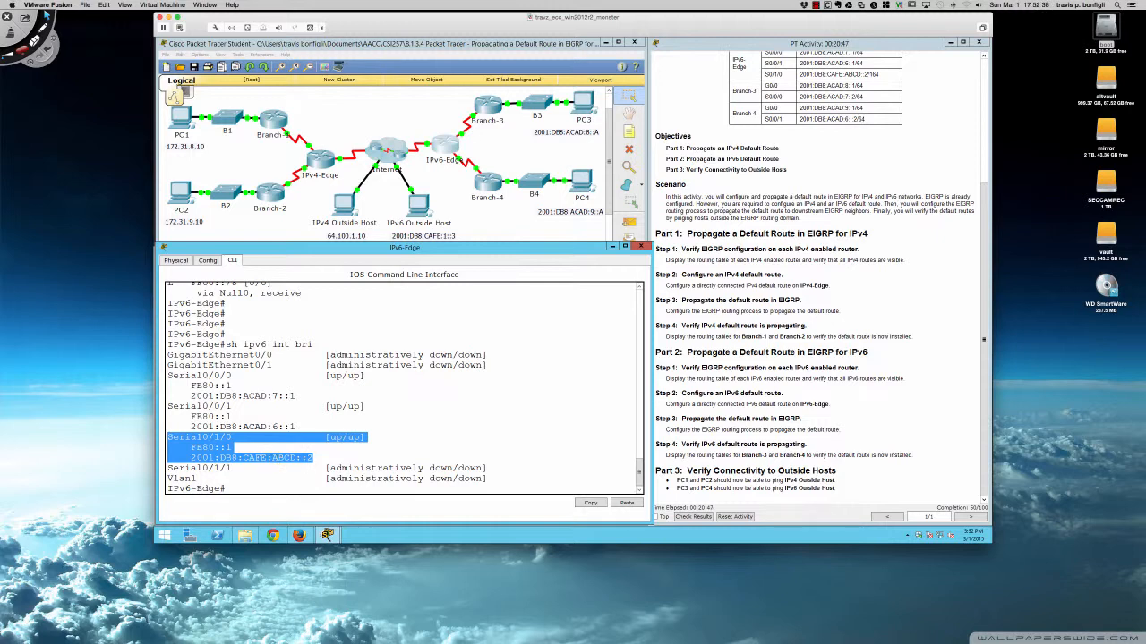
left_click(265, 472)
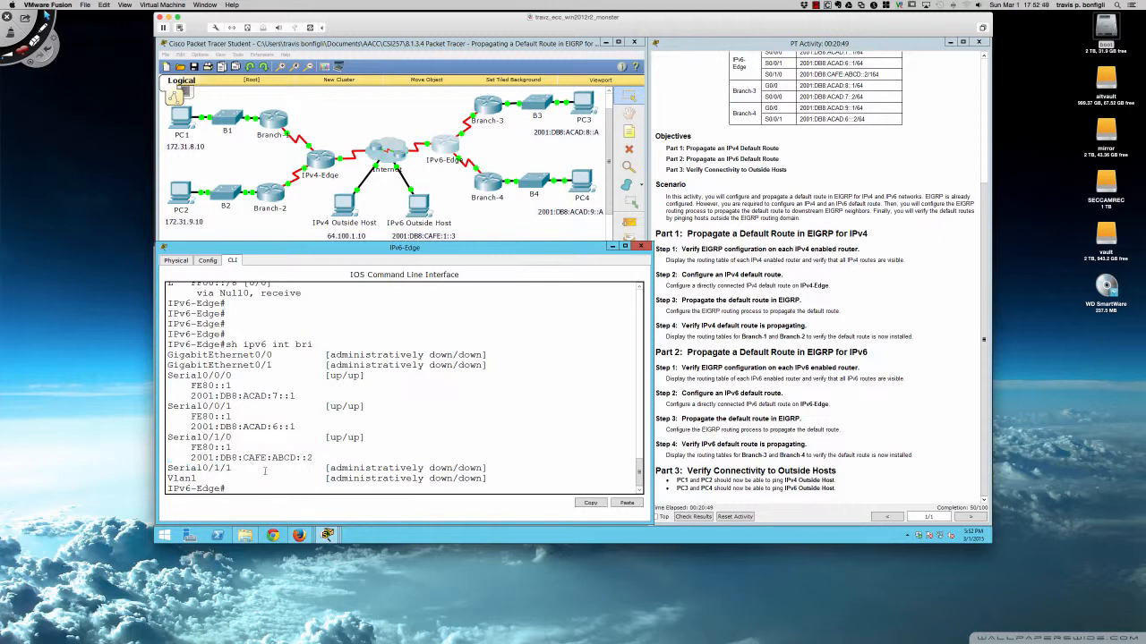
key("Return")
key("Return")
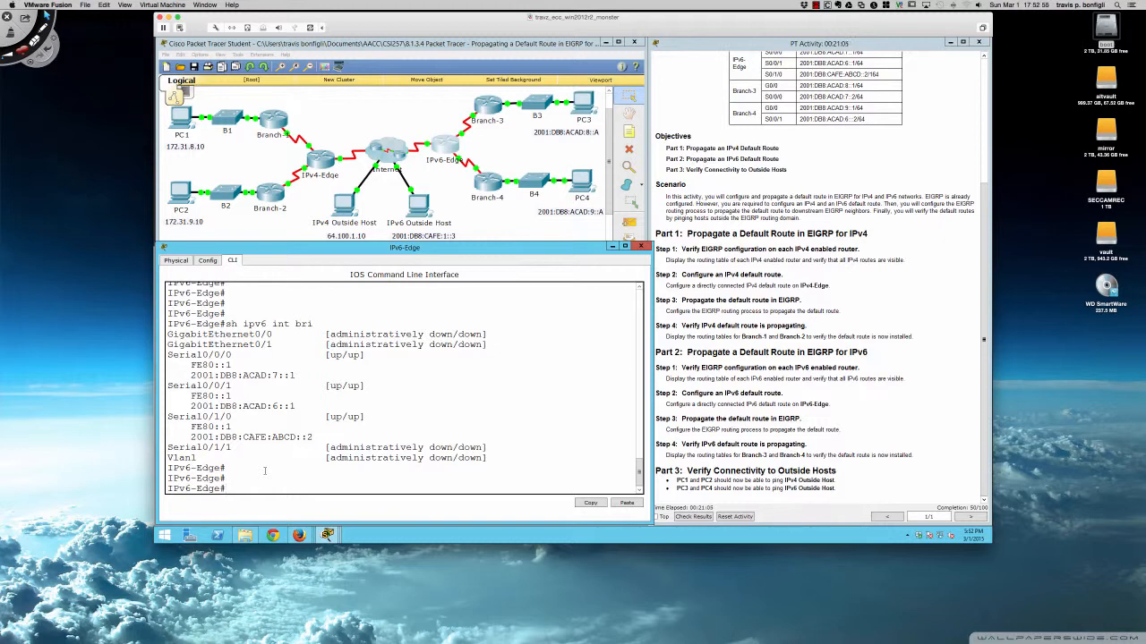
On IPv6-Edge, enter global configuration and reset interface Serial0/1/0 by shutting it down and re-enabling it with no shut.
type("conf t")
key("Return")
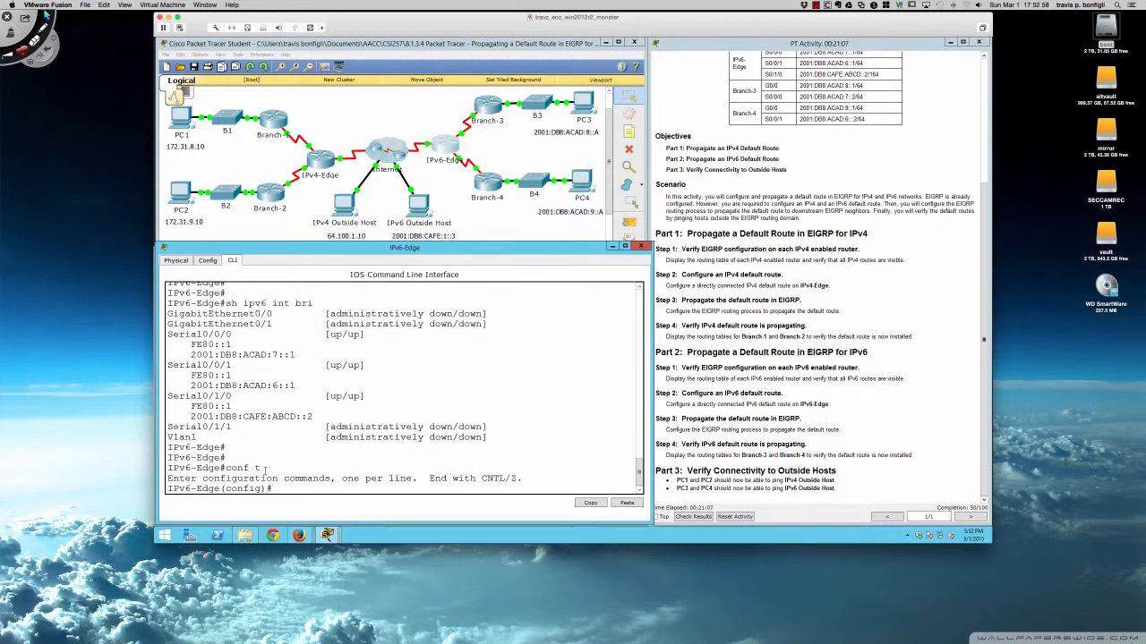
type("int s0/1/0")
key("Return")
type("shut")
key("Return")
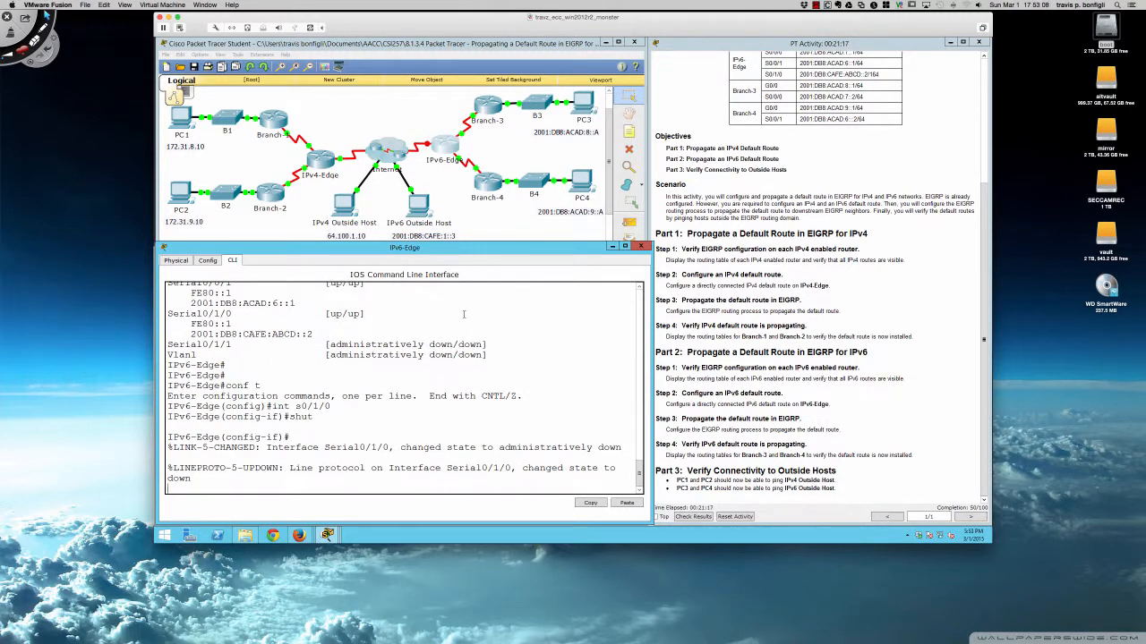
key("Return")
type("no shut")
key("Return")
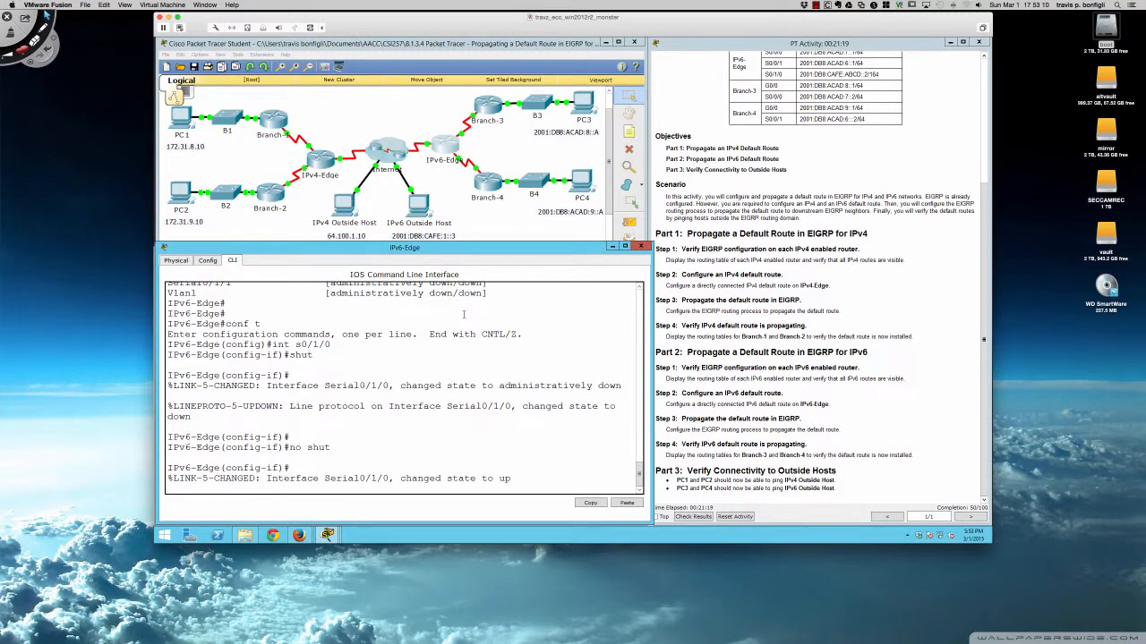
Leave interface configuration mode with exit, returning to global configuration.
key("Return")
key("Return")
key("Return")
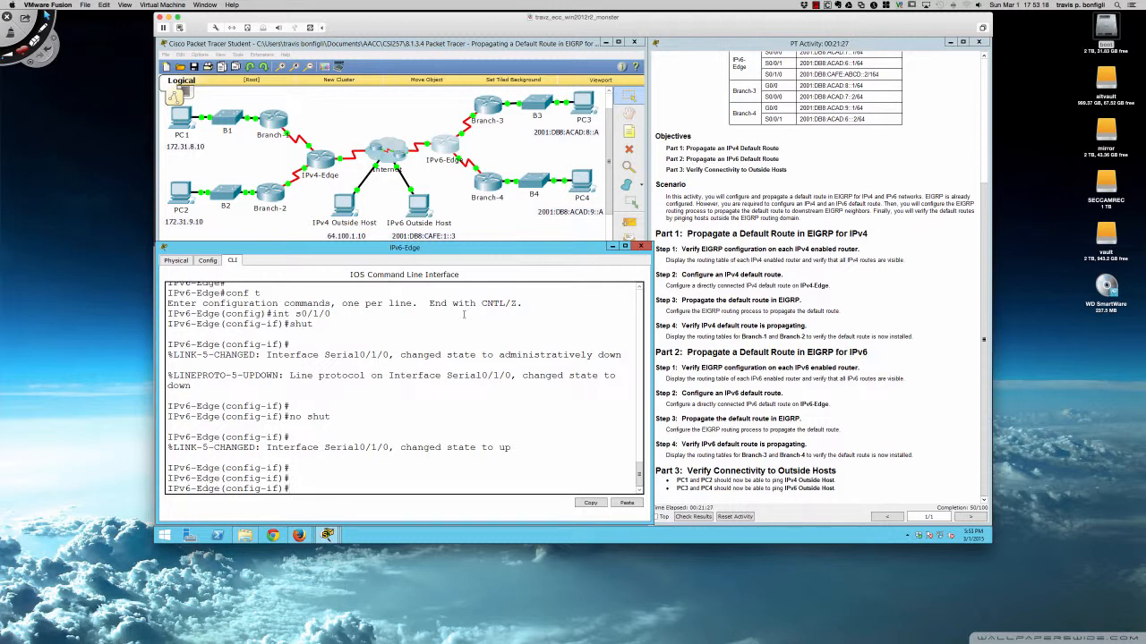
key("Return")
key("Return")
key("Return")
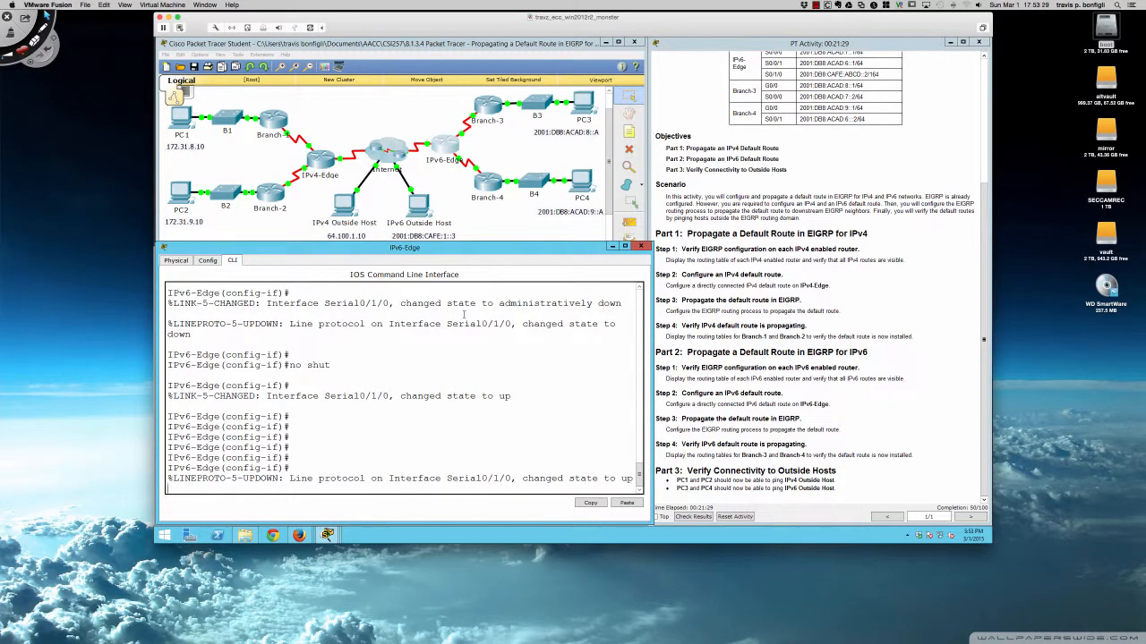
key("Return")
key("Return")
key("Return")
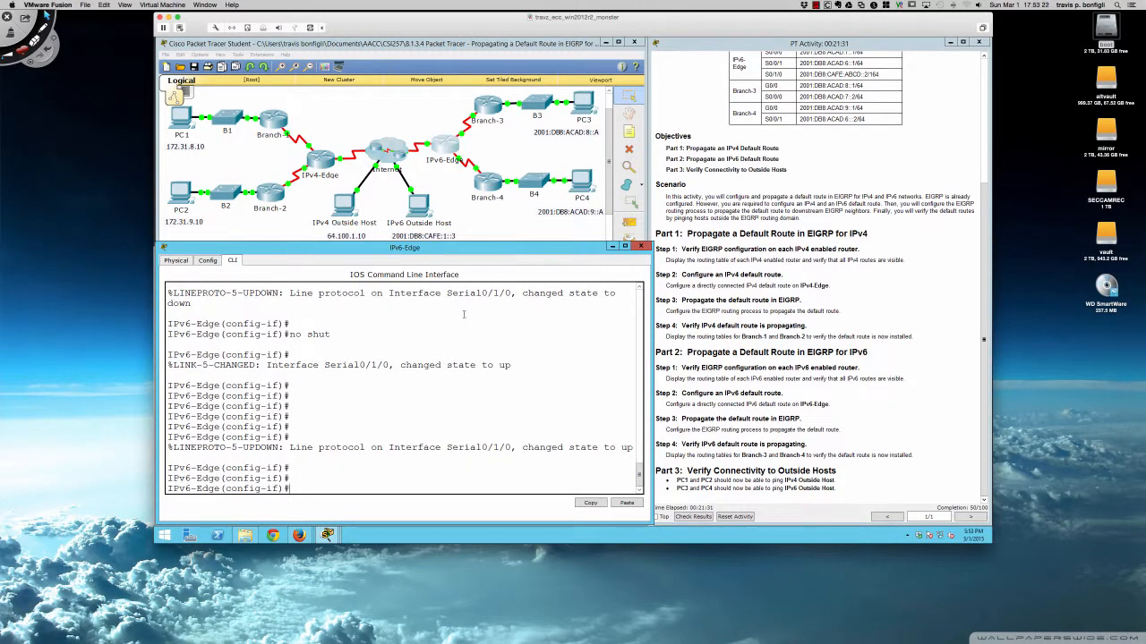
key("Return")
key("Return")
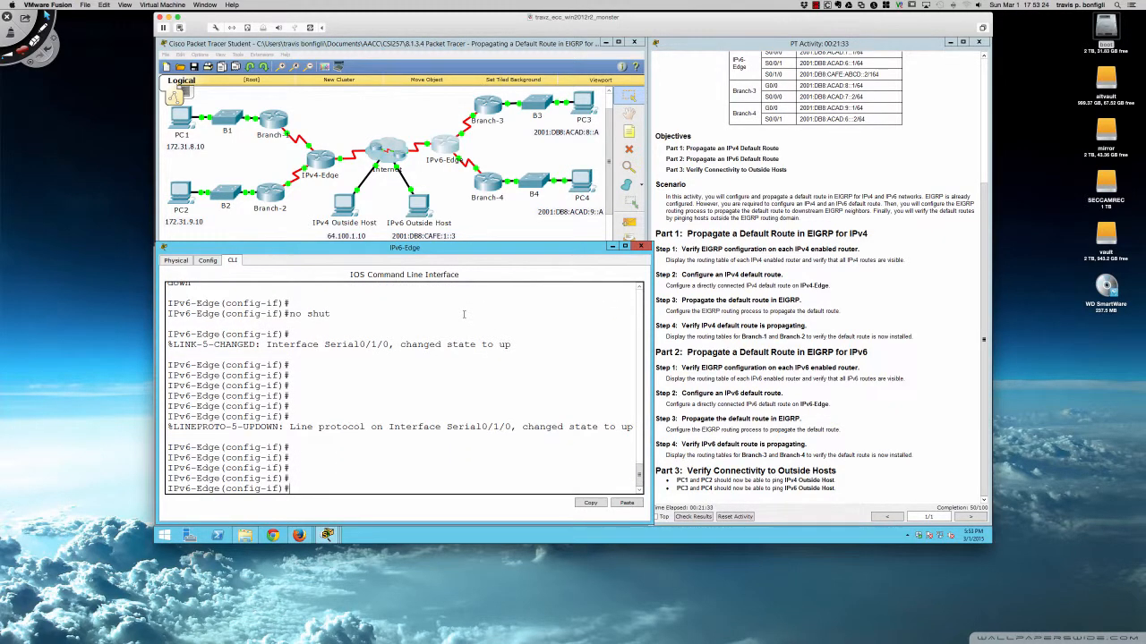
type("exit")
key("Return")
key("Return")
key("Return")
key("Return")
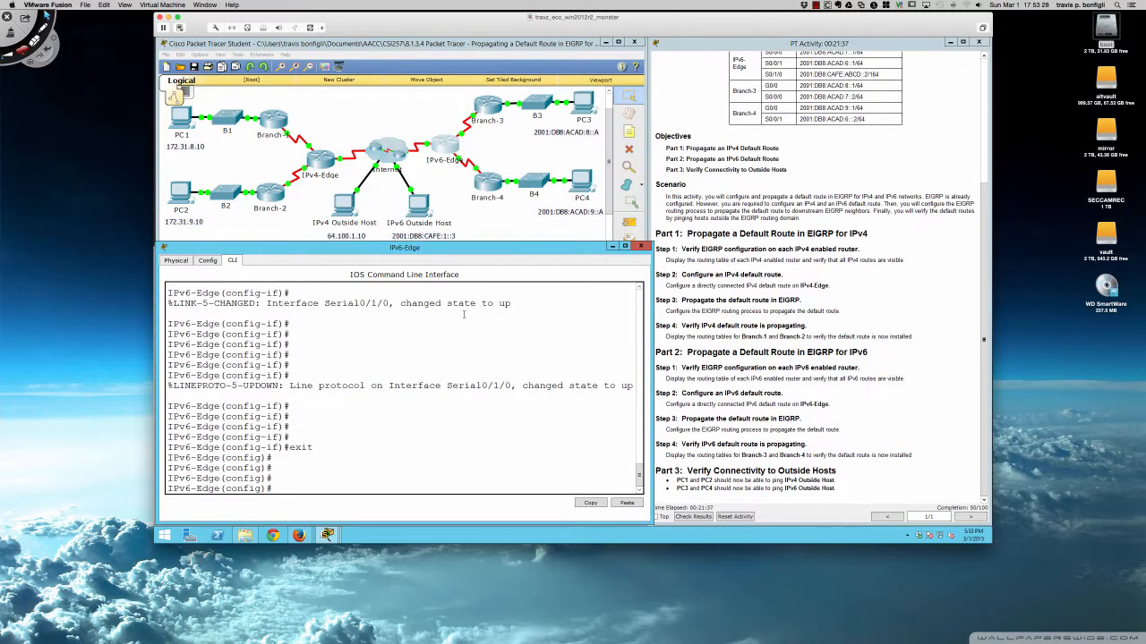
Check the ipv6 route syntax, then add a static IPv6 default route ::/0 out interface serial0/1/0.
type("ipv6 route ?")
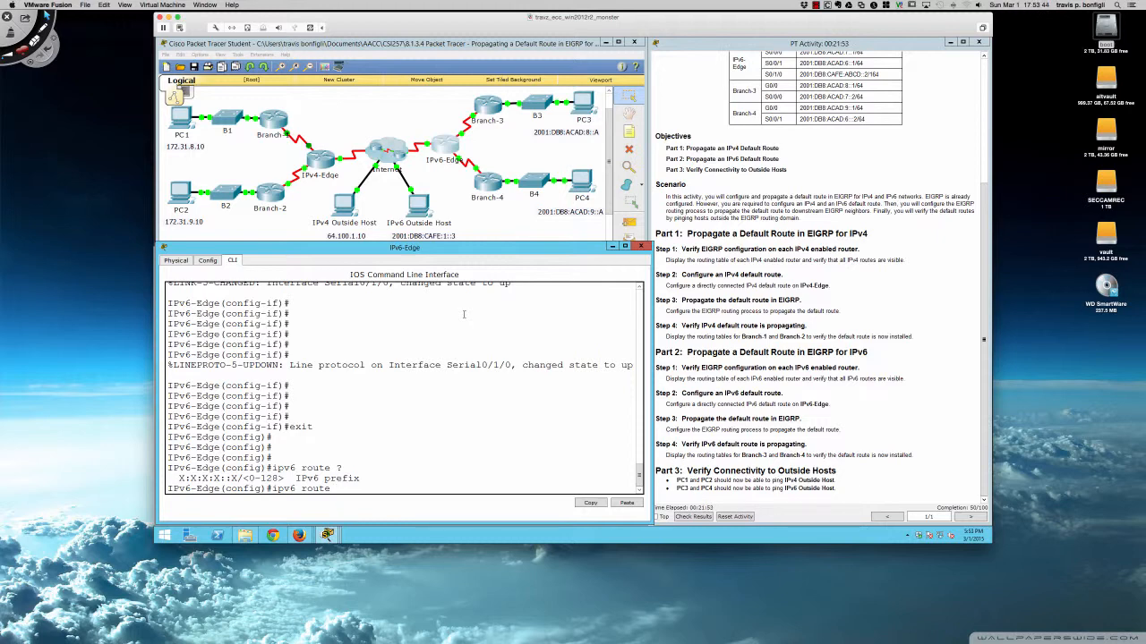
type("::/0")
type("serial0/1/0")
key("Return")
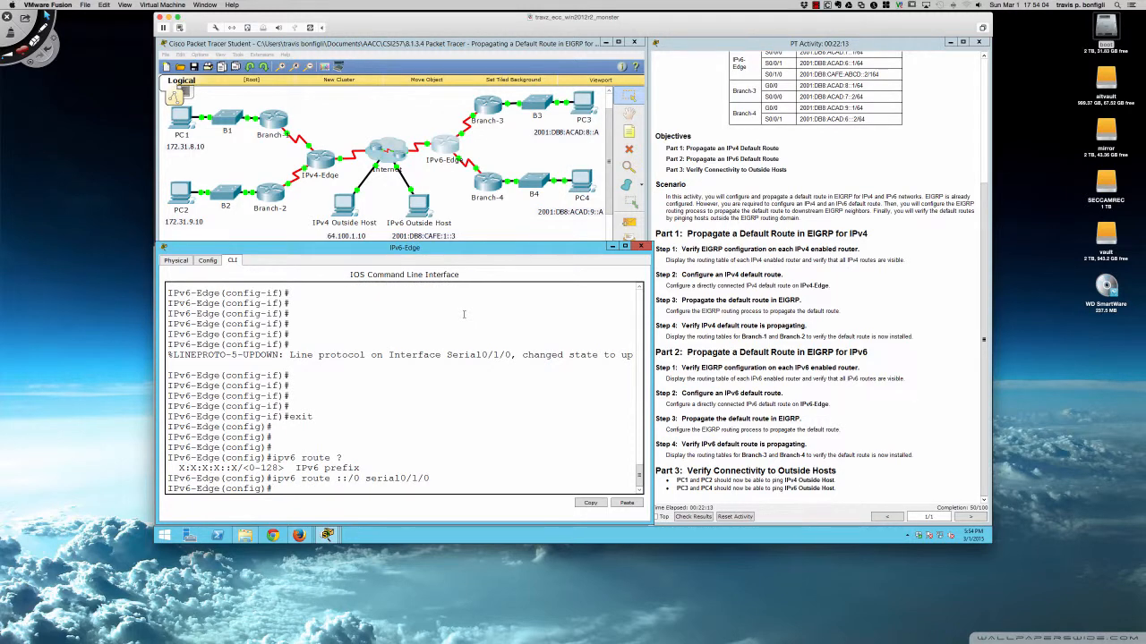
Run do sh ipv6 route from configuration mode to display IPv6-Edge's routing table.
key("Return")
key("Return")
key("Return")
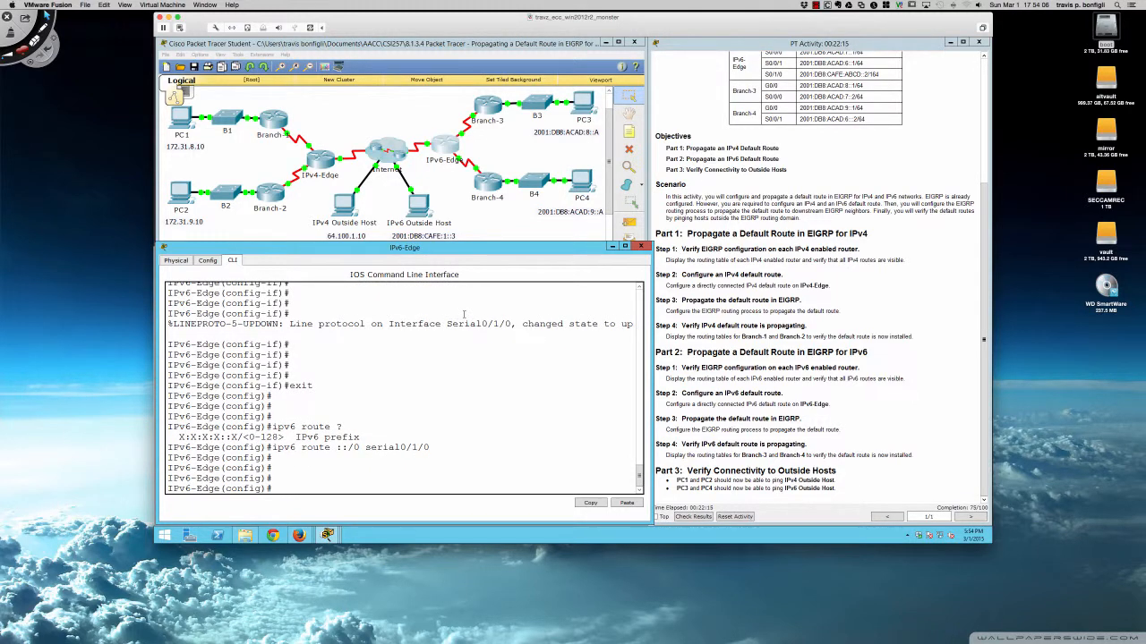
type("do sh ipv6 route")
key("Return")
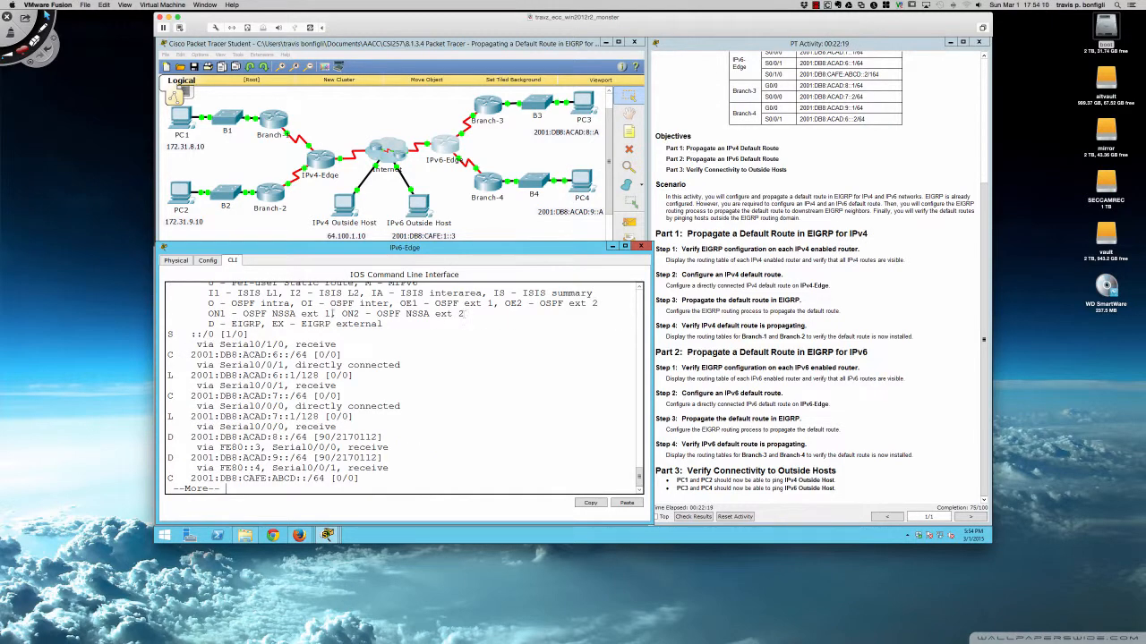
Highlight the static ::/0 default route entry via Serial0/1/0 in IPv6-Edge's routing table.
left_click_drag(168, 334, 337, 346)
scroll(380, 357, "up", 1)
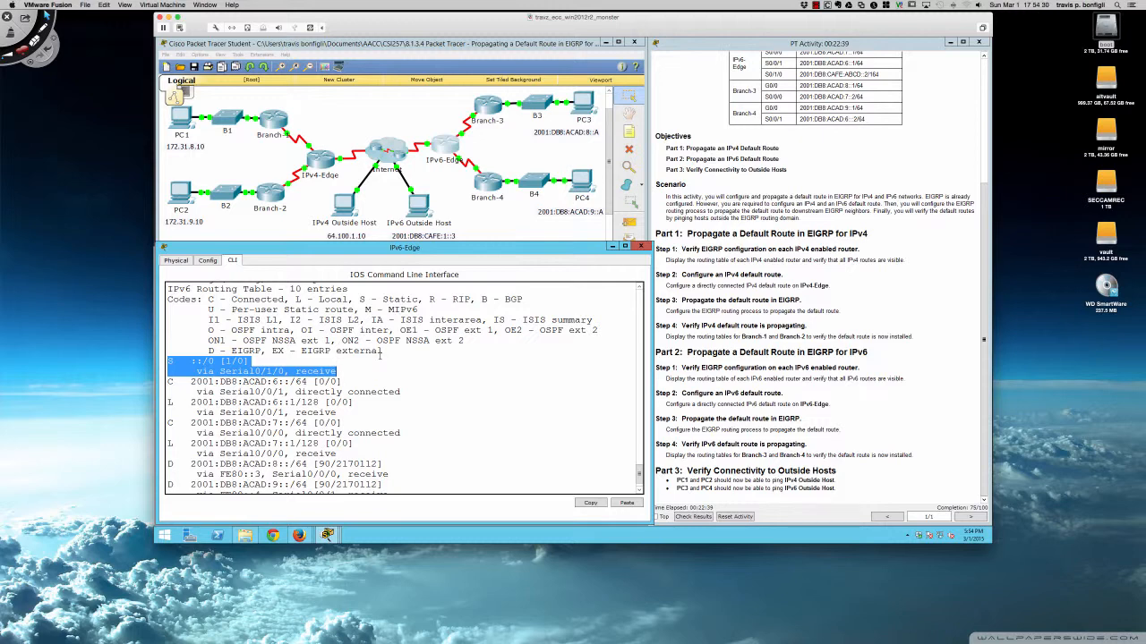
scroll(202, 354, "down", 1)
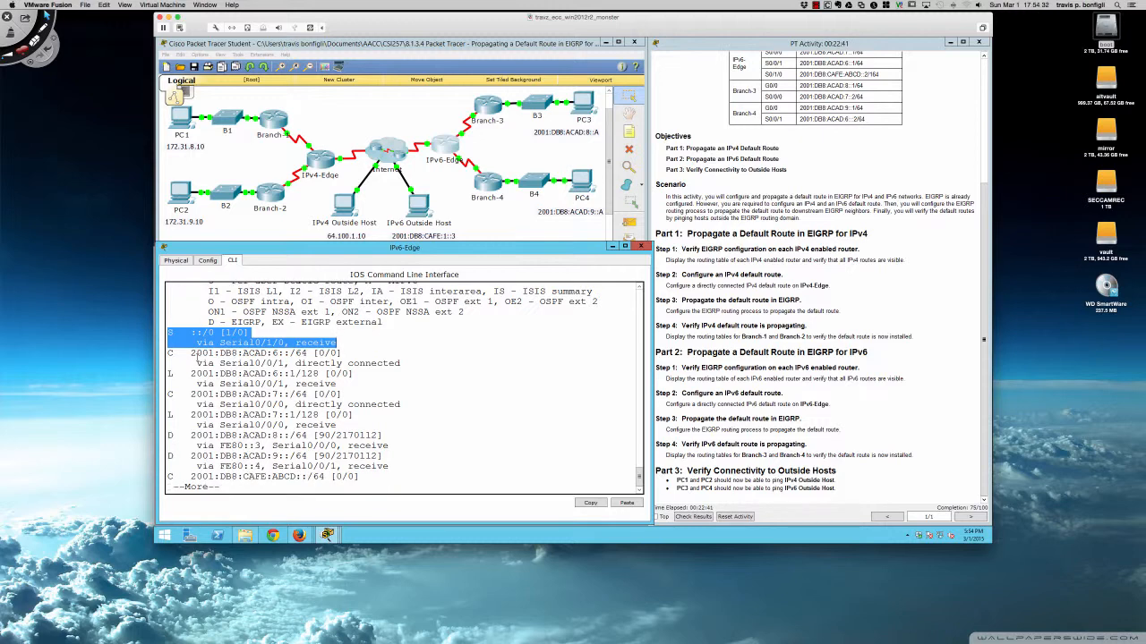
left_click(198, 356)
scroll(199, 356, "up", 1)
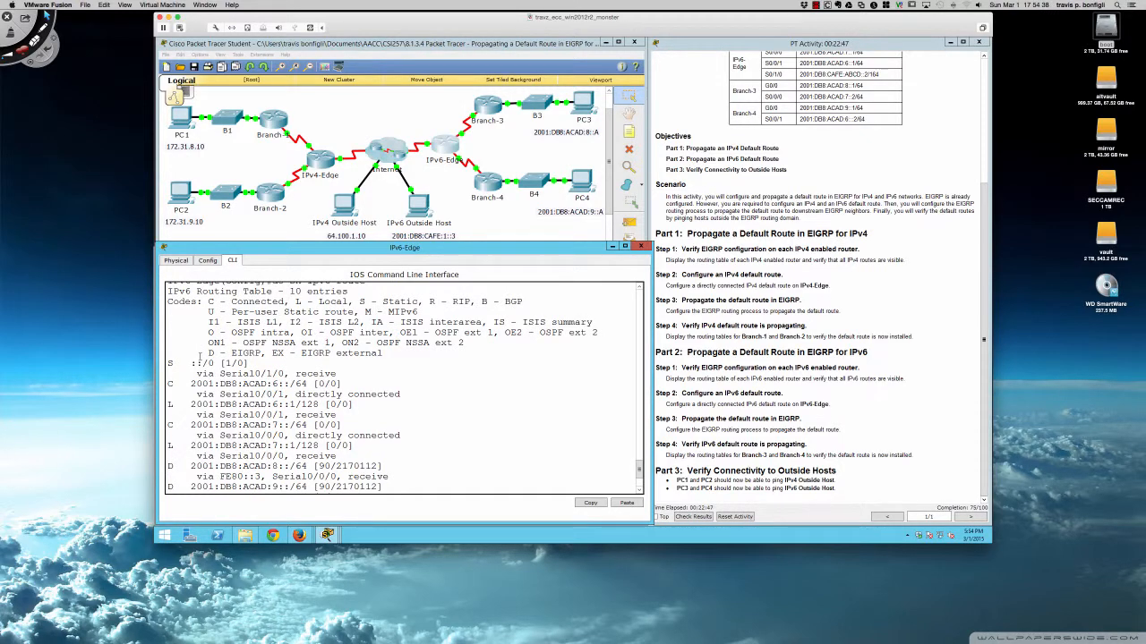
scroll(199, 357, "down", 1)
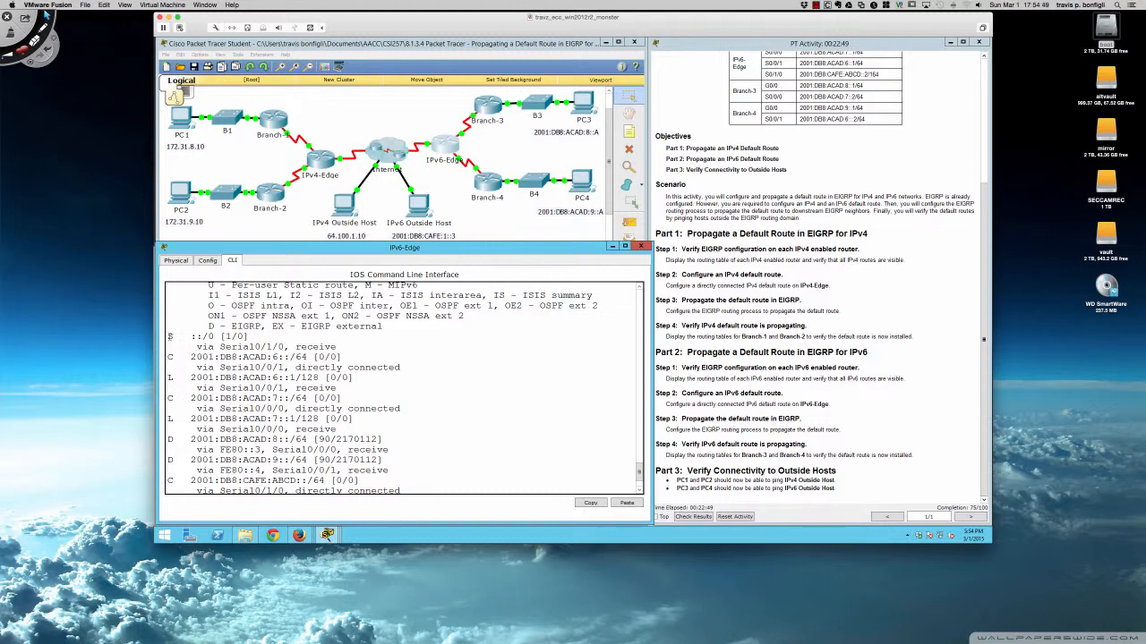
left_click_drag(169, 336, 340, 347)
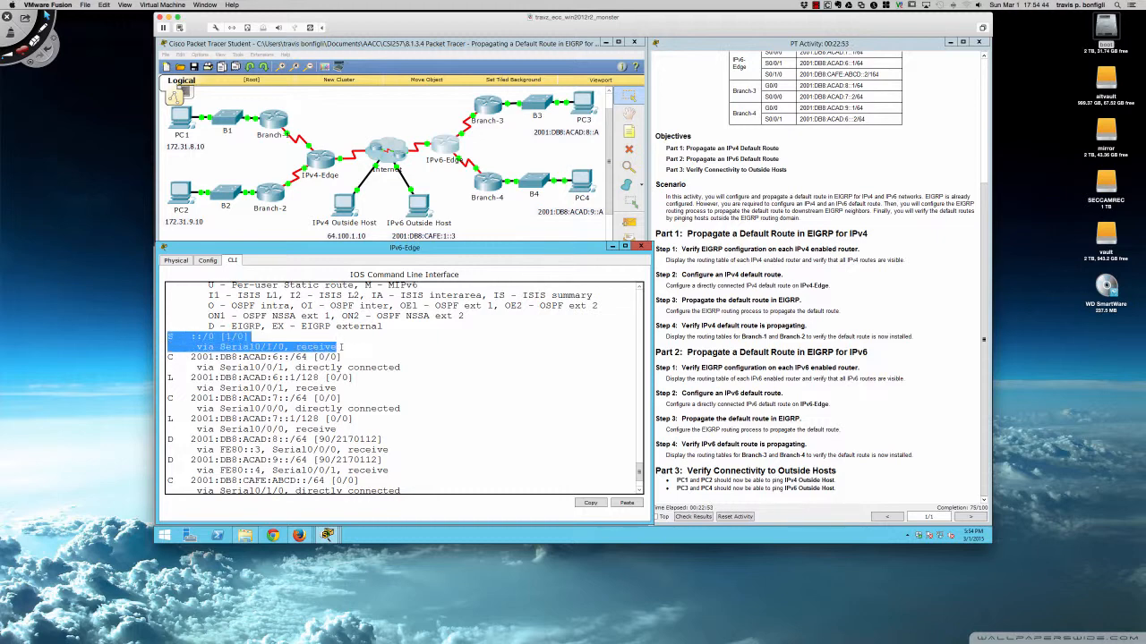
left_click(364, 347)
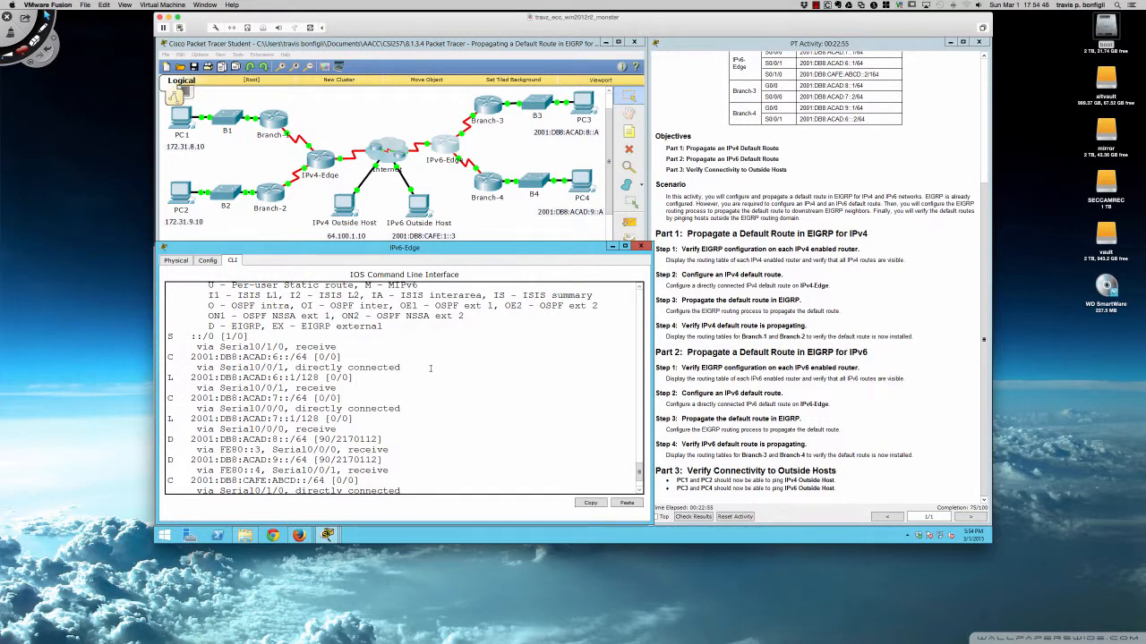
scroll(429, 368, "down", 2)
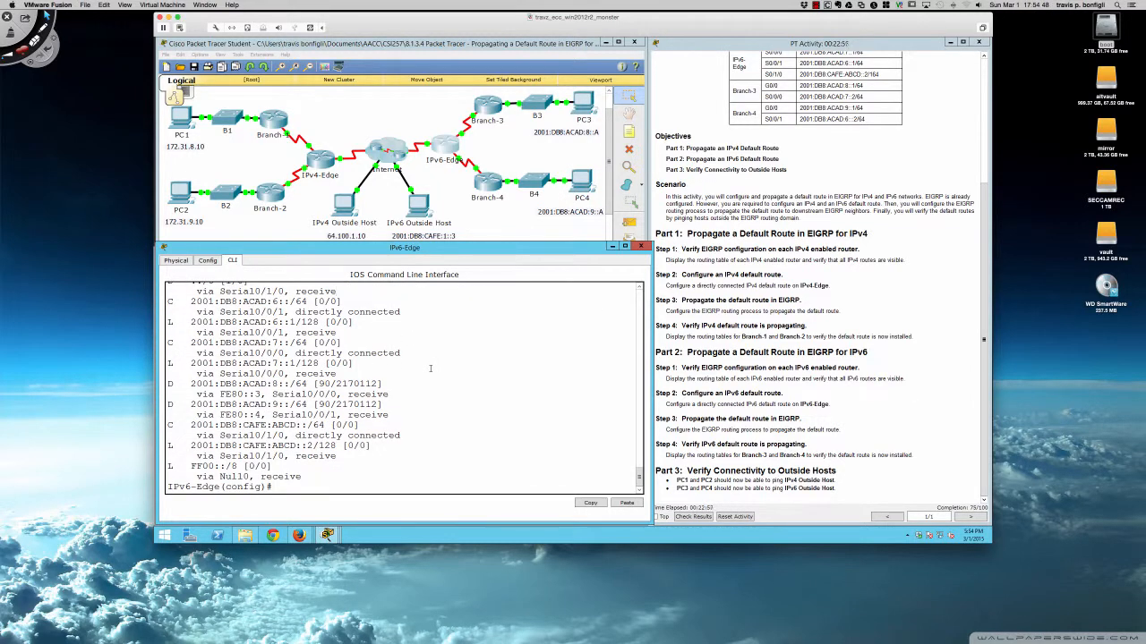
key("Return")
key("Return")
key("Return")
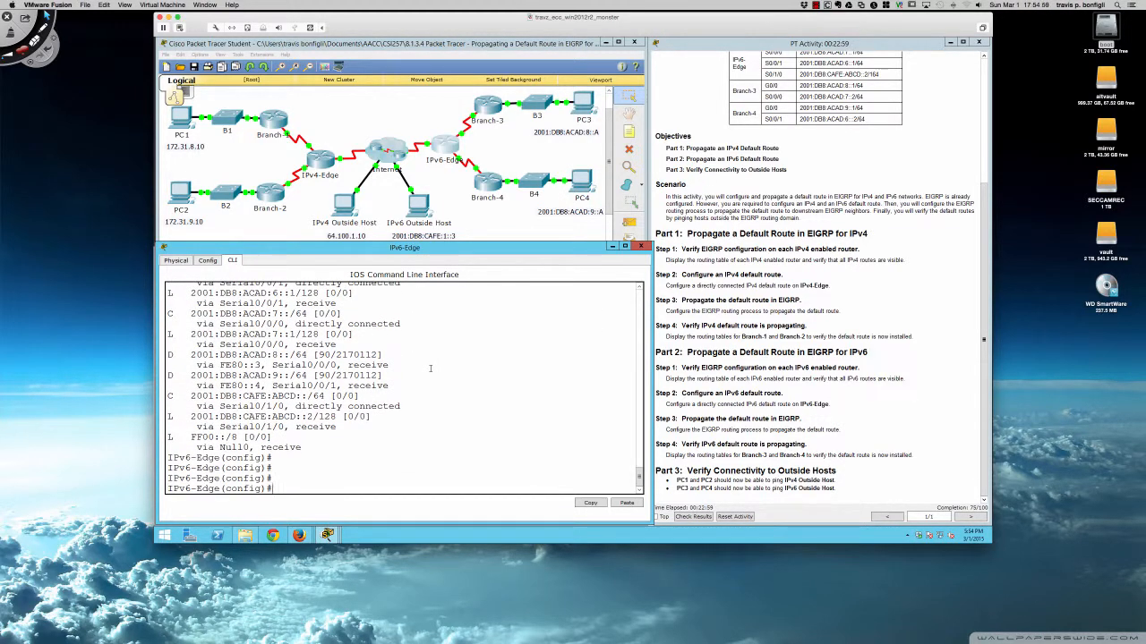
Run do sh run and page through IPv6-Edge's running configuration to the ipv6 router eigrp 1 section.
type("do sh run")
key("Return")
key("space")
key("space")
key("space")
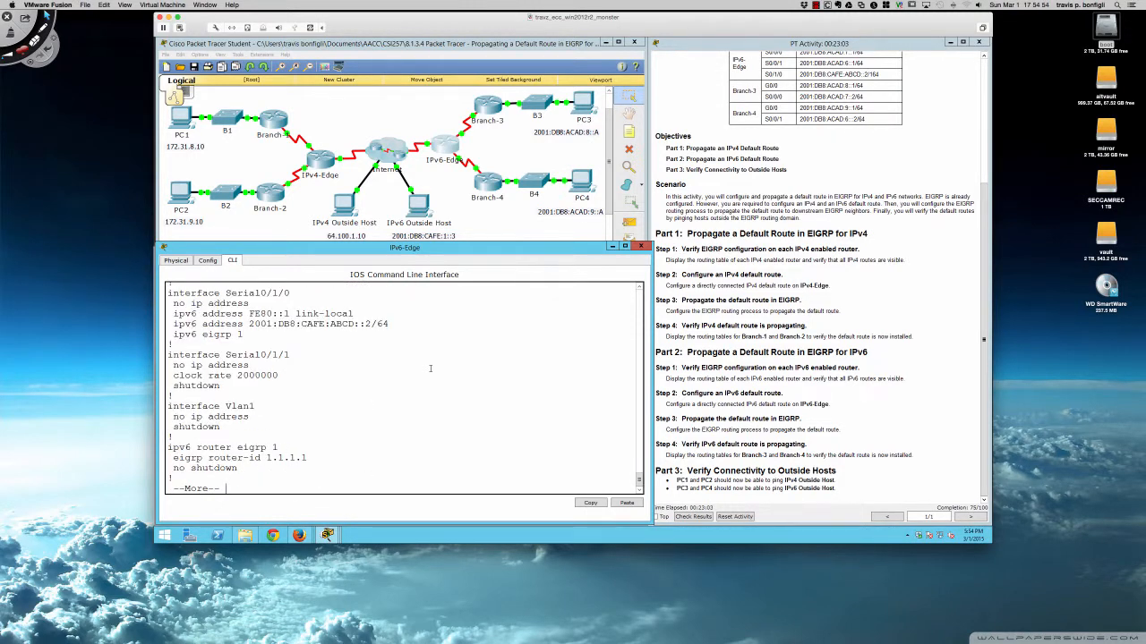
key("space")
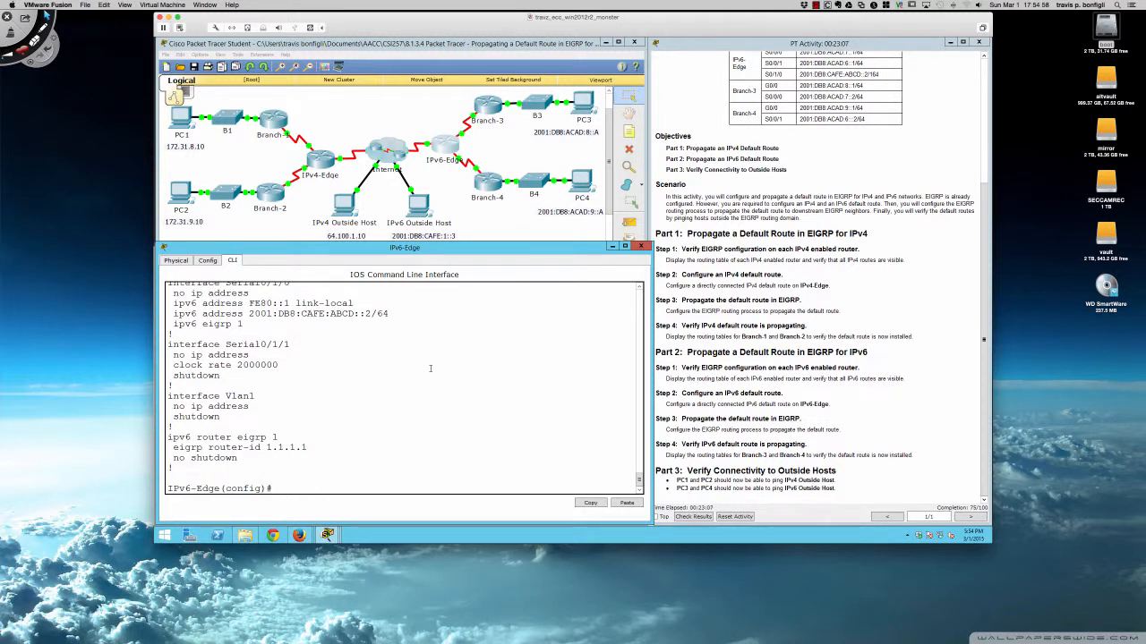
Enter ipv6 router eigrp 1 configuration and enable redistribute static to propagate the default route.
type("ipv6 router eigrp 1")
key("Return")
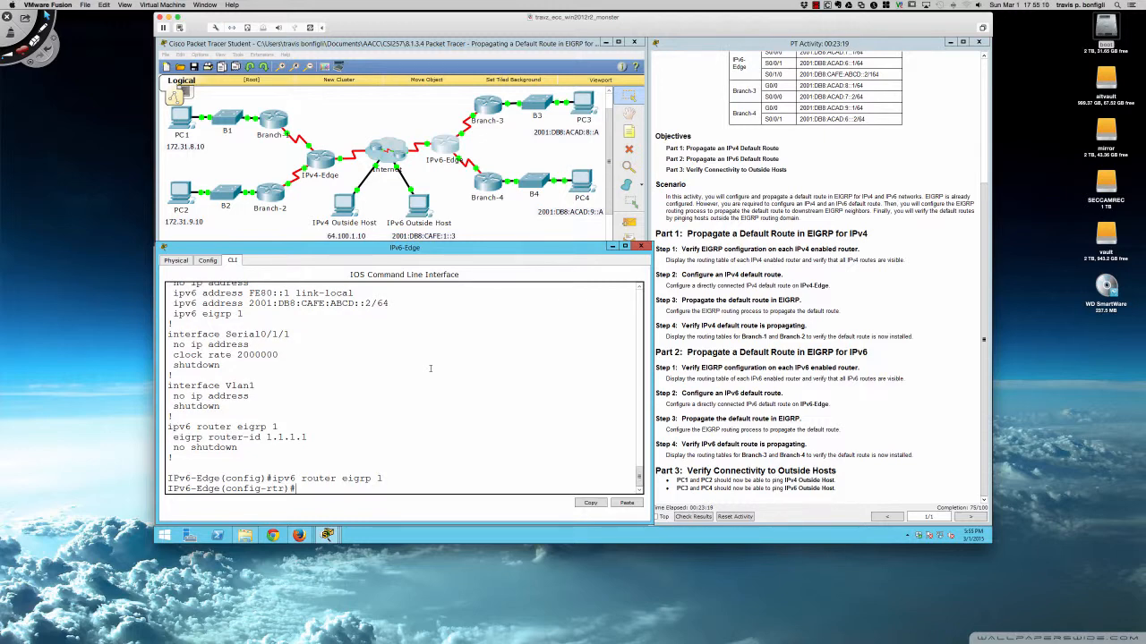
type("redi")
key("Tab")
type("st")
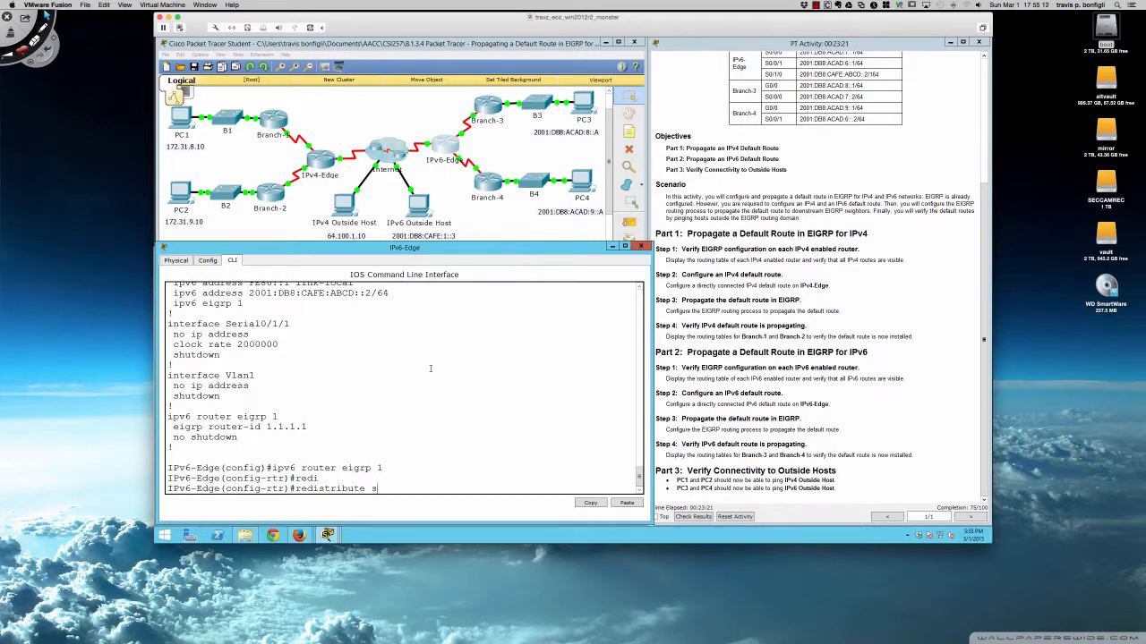
key("Tab")
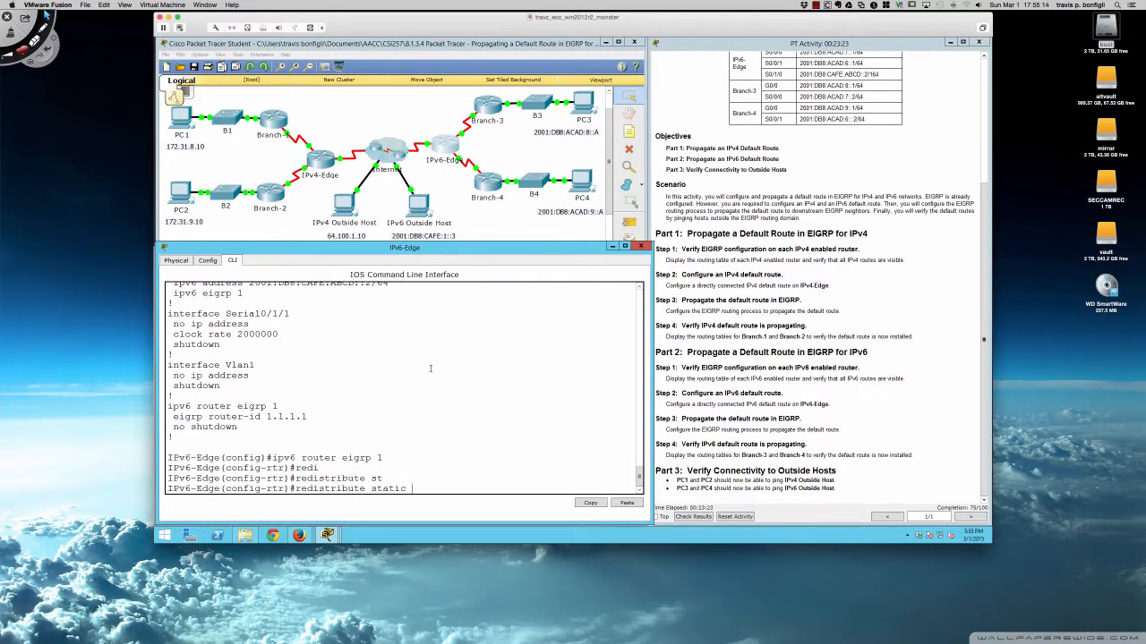
Switch between the router windows and rerun sh ipv6 route on Branch-3.
left_click(485, 109)
left_click(486, 109)
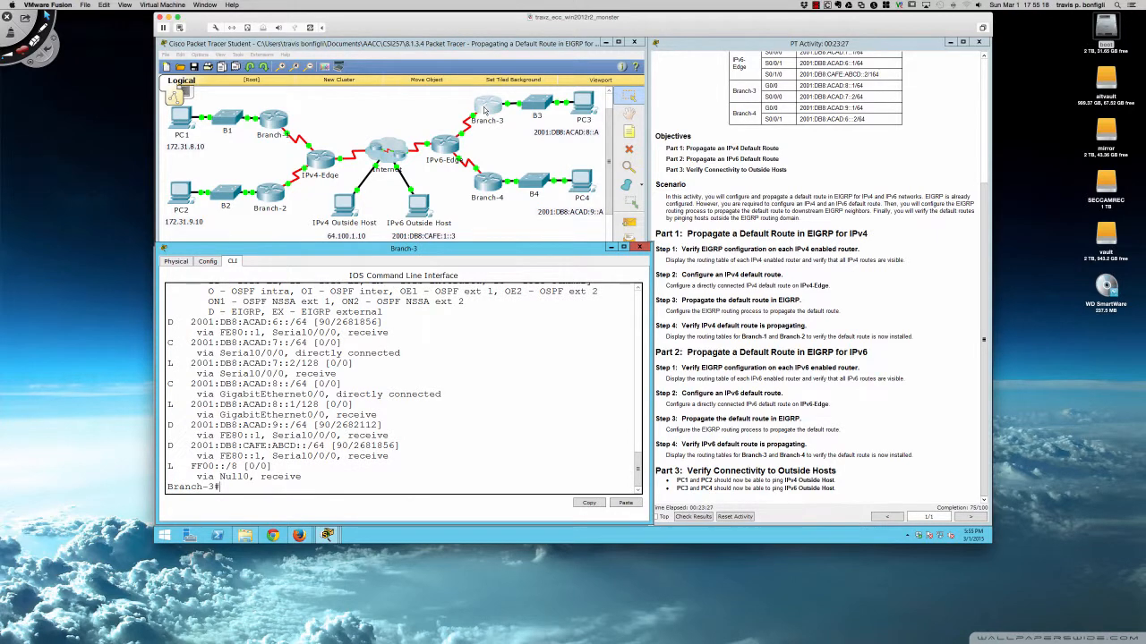
left_click(488, 182)
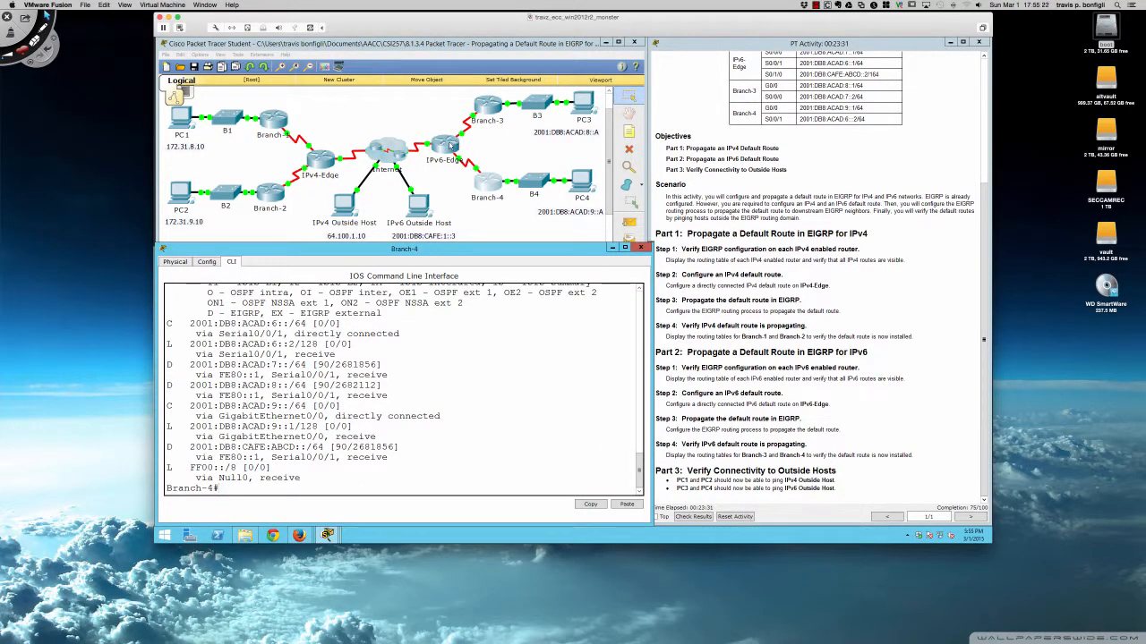
left_click(452, 144)
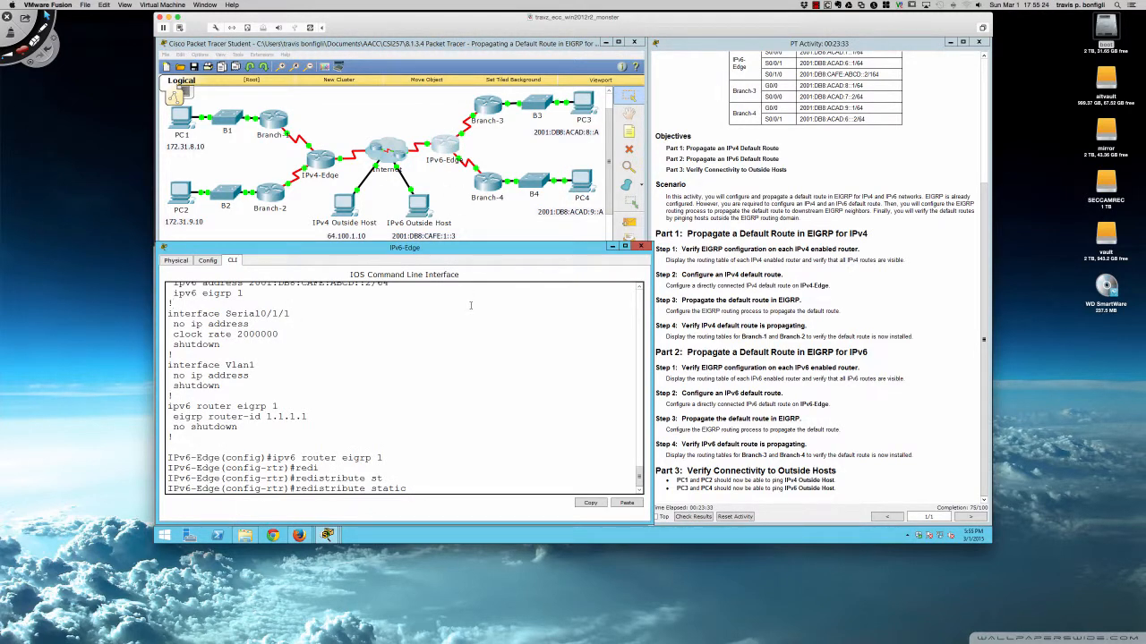
left_click(483, 106)
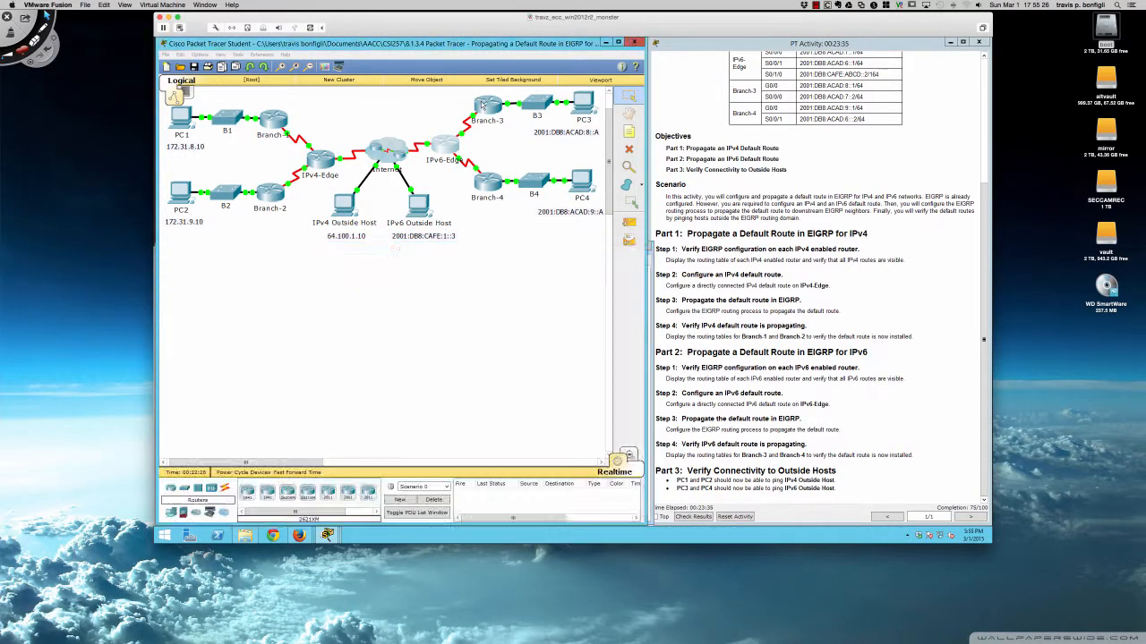
left_click(483, 106)
key("Up")
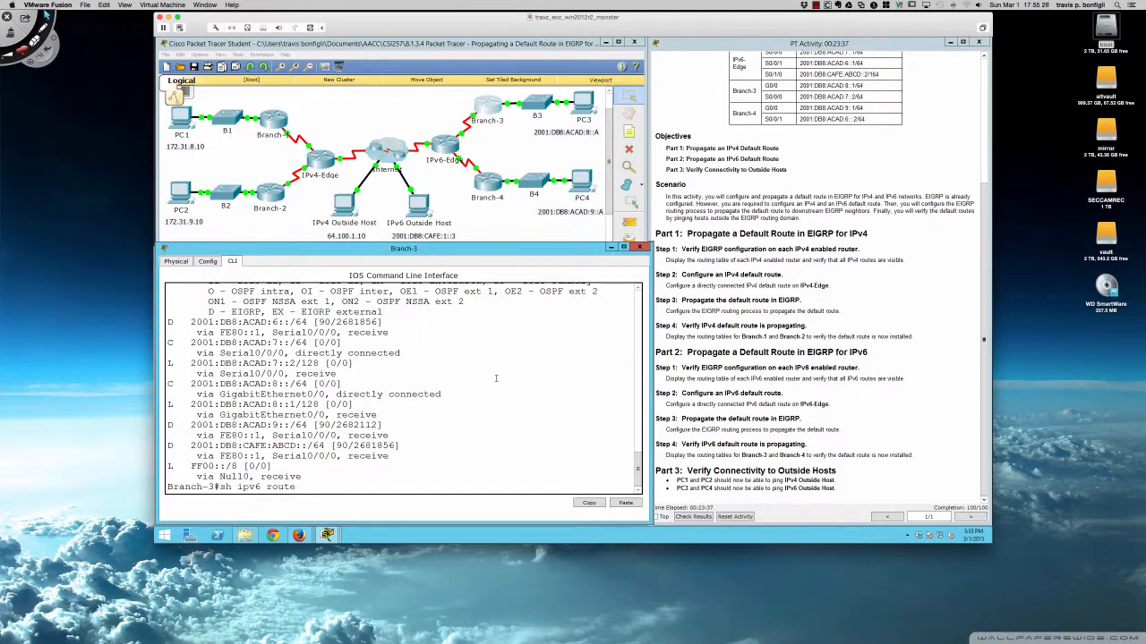
key("Return")
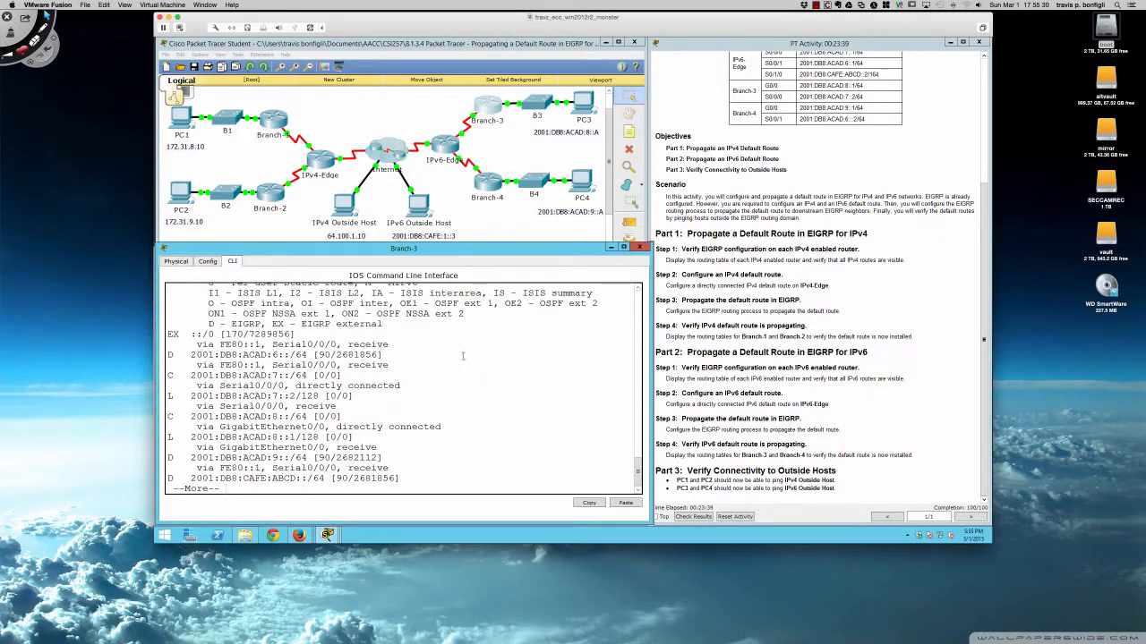
Highlight the EX ::/0 default route entry and its 170 administrative distance in Branch-3's routing table.
left_click_drag(166, 334, 296, 335)
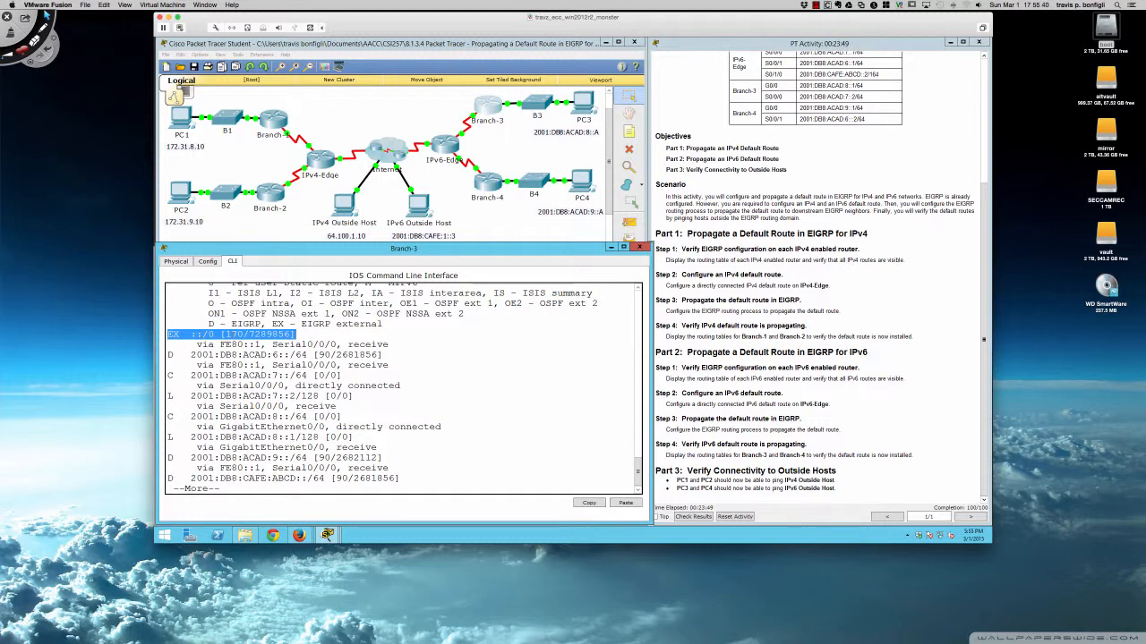
left_click_drag(223, 335, 244, 335)
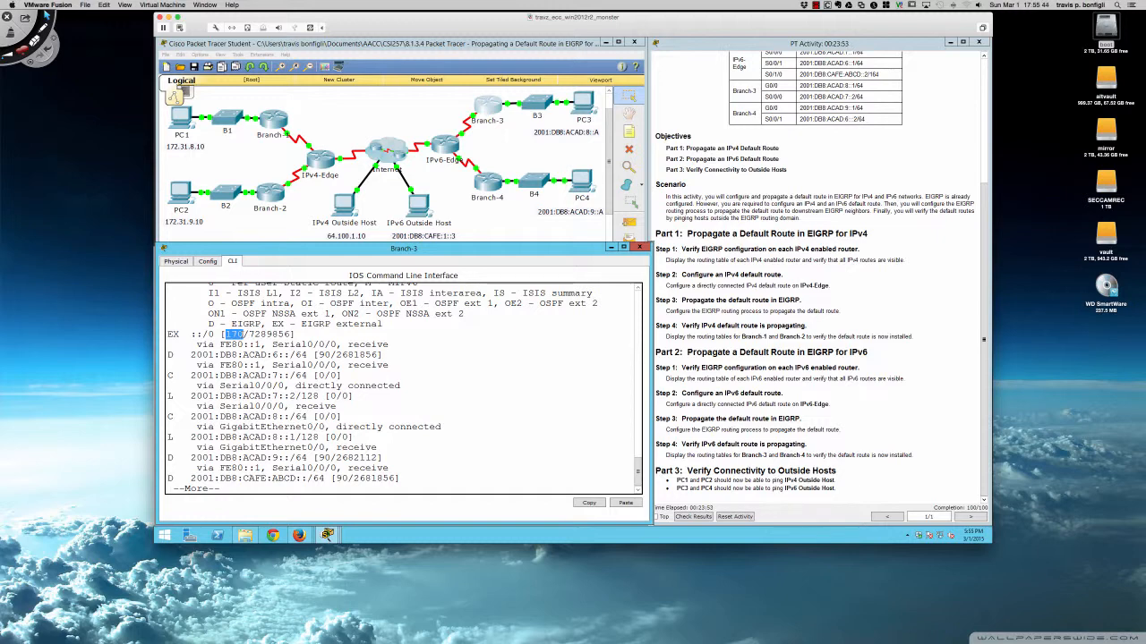
Finish the output, run sh ipv6 route again on Branch-3 and scroll up to review the entries.
key("space")
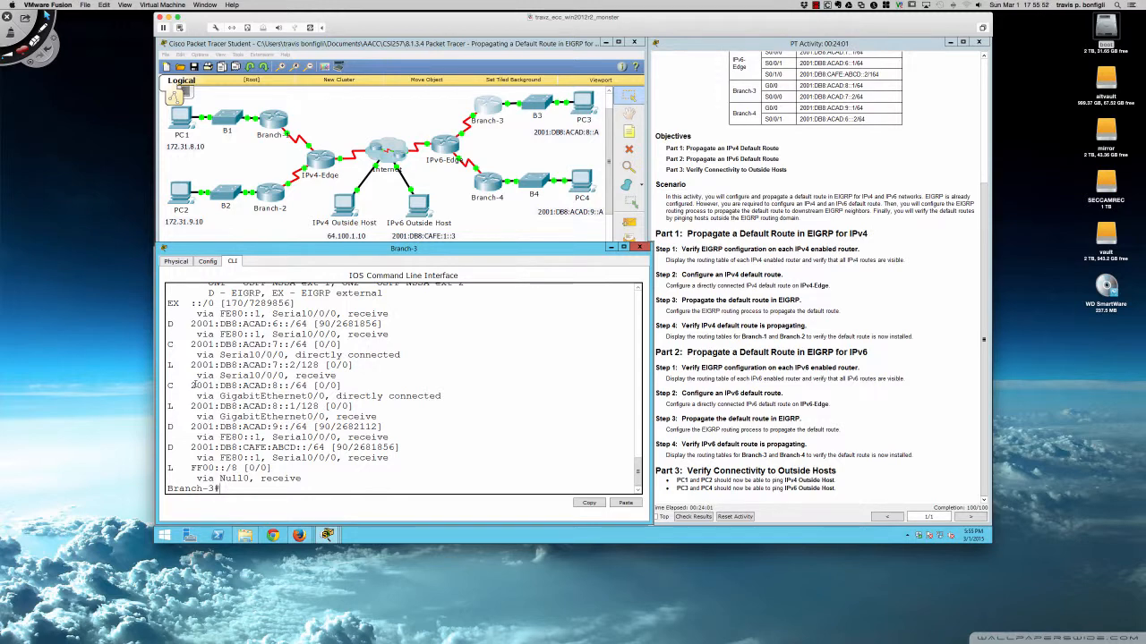
key("Up")
key("Return")
scroll(345, 380, "up", 3)
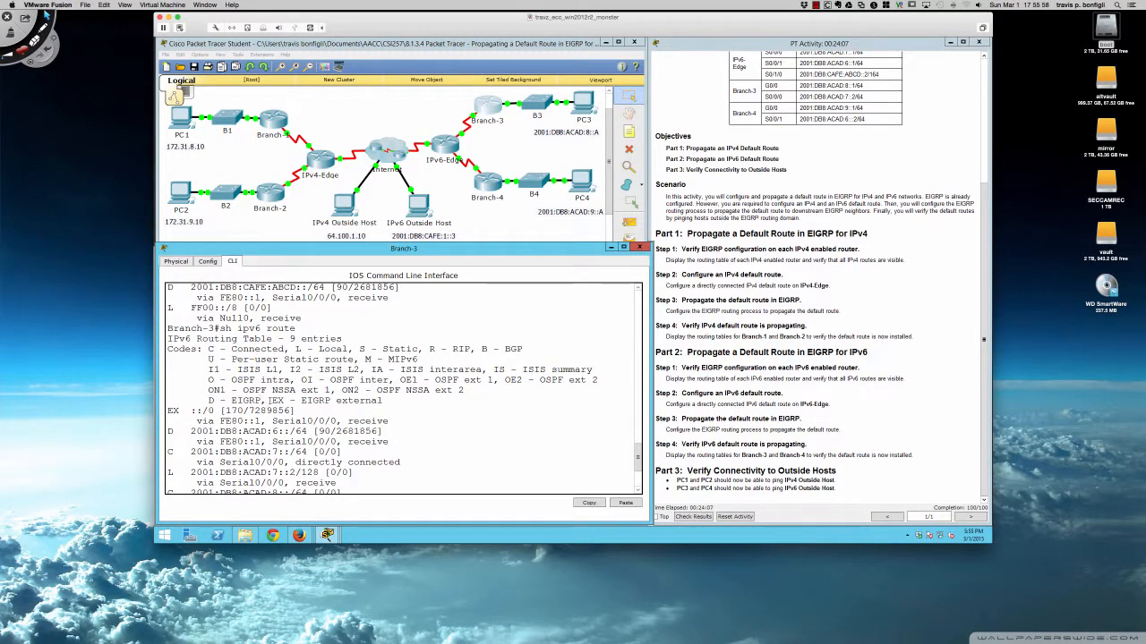
Compare the EIGRP external default route entries and route codes in Branch-3's and Branch-2's routing tables.
left_click_drag(272, 401, 384, 401)
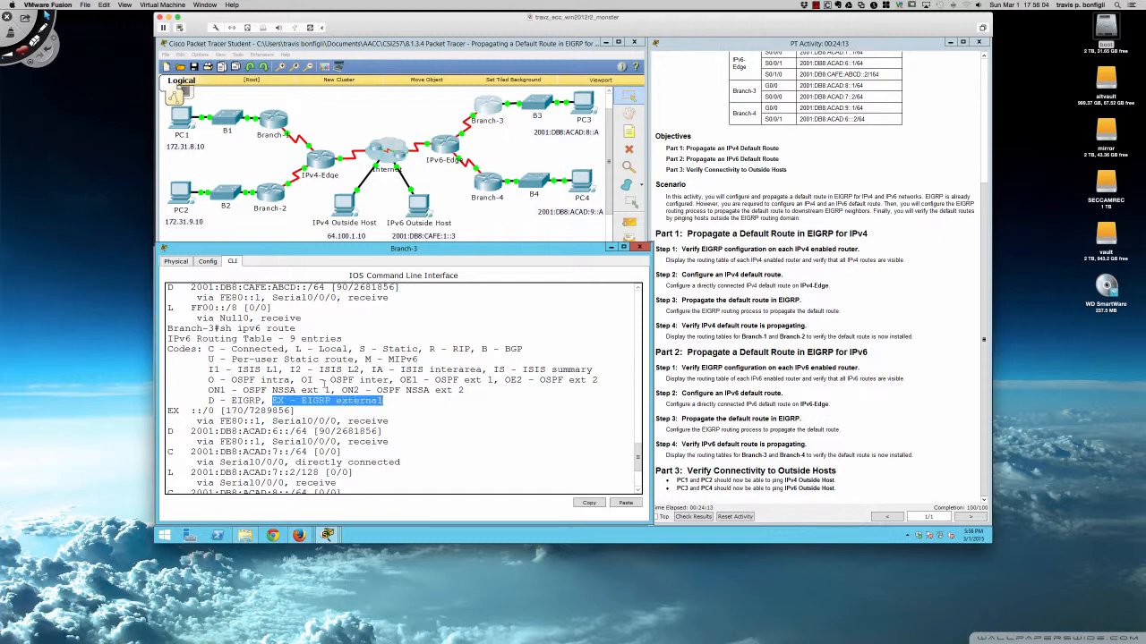
left_click(275, 194)
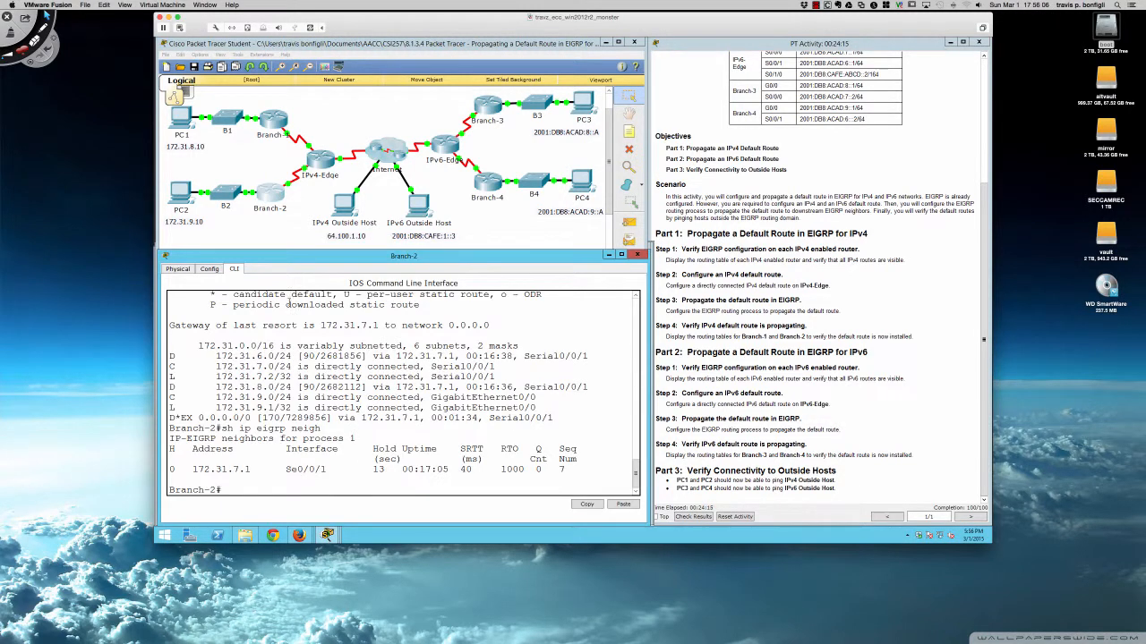
scroll(288, 318, "up", 3)
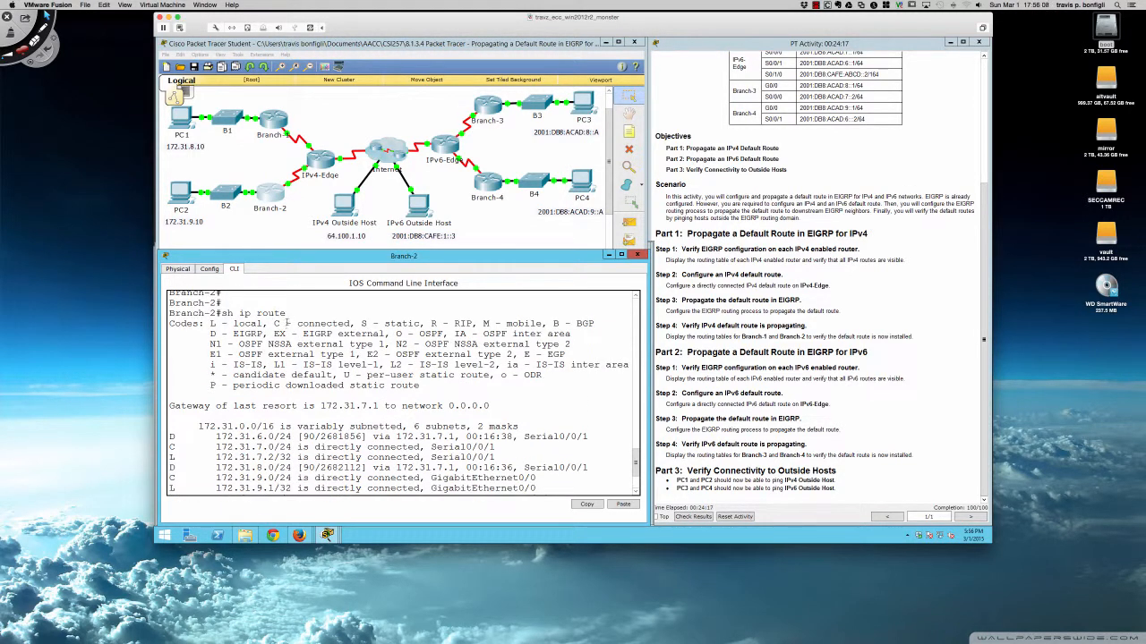
left_click_drag(215, 334, 383, 334)
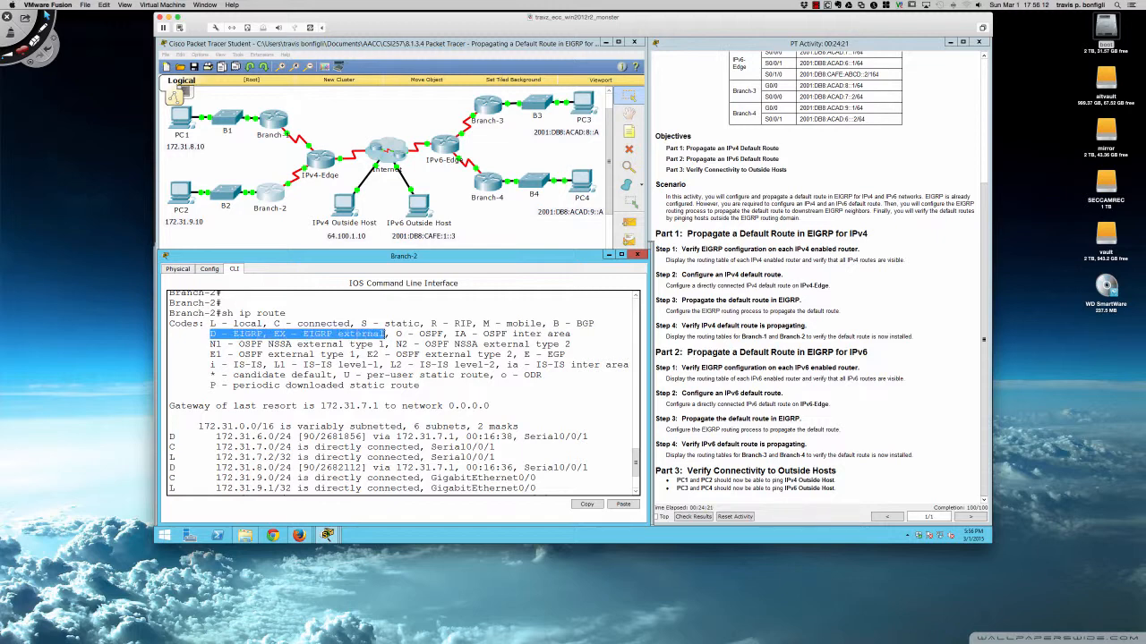
scroll(276, 405, "down", 3)
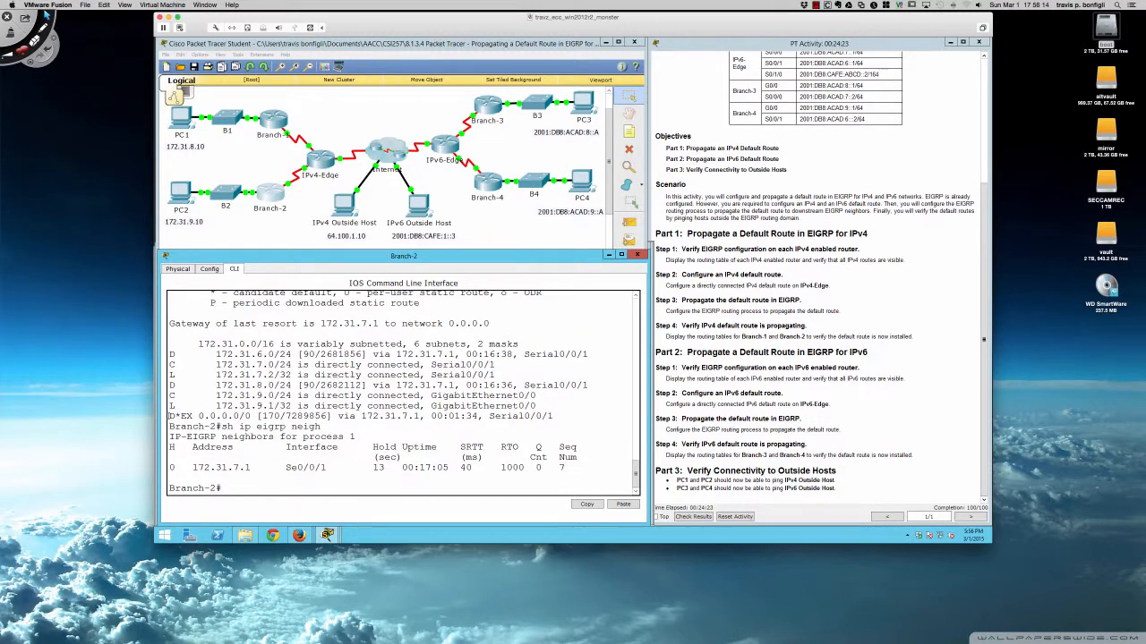
left_click_drag(169, 416, 194, 416)
left_click(484, 110)
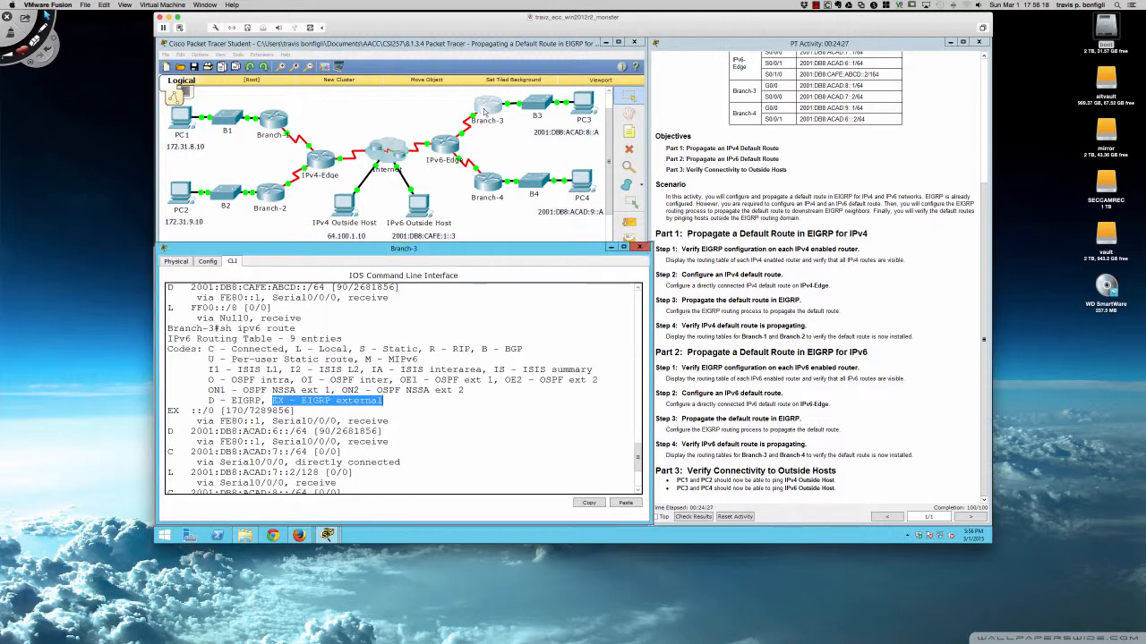
left_click_drag(169, 409, 301, 410)
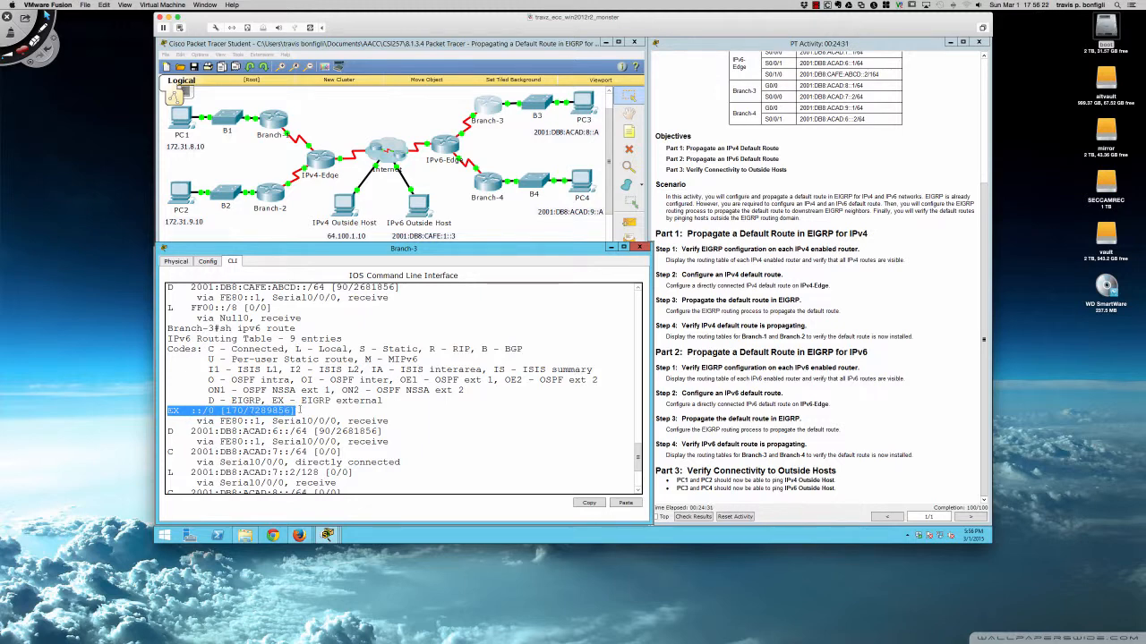
left_click(299, 410)
Run sh ipv6 route on Branch-4 and highlight its EX ::/0 default route entry.
left_click(488, 183)
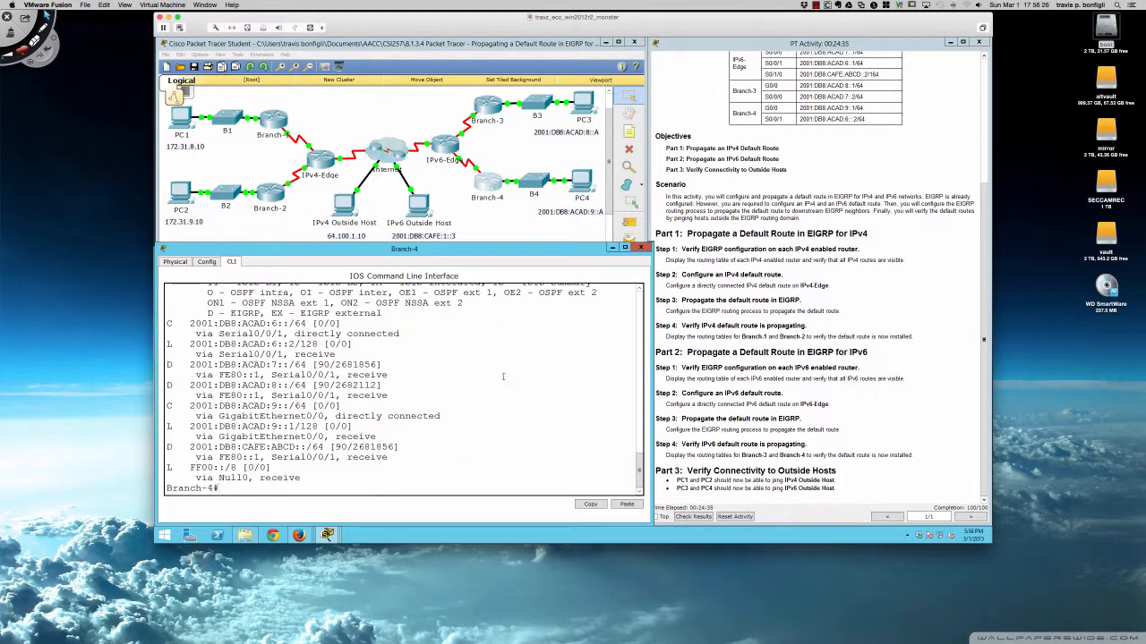
type("sh ipv6 route")
key("Return")
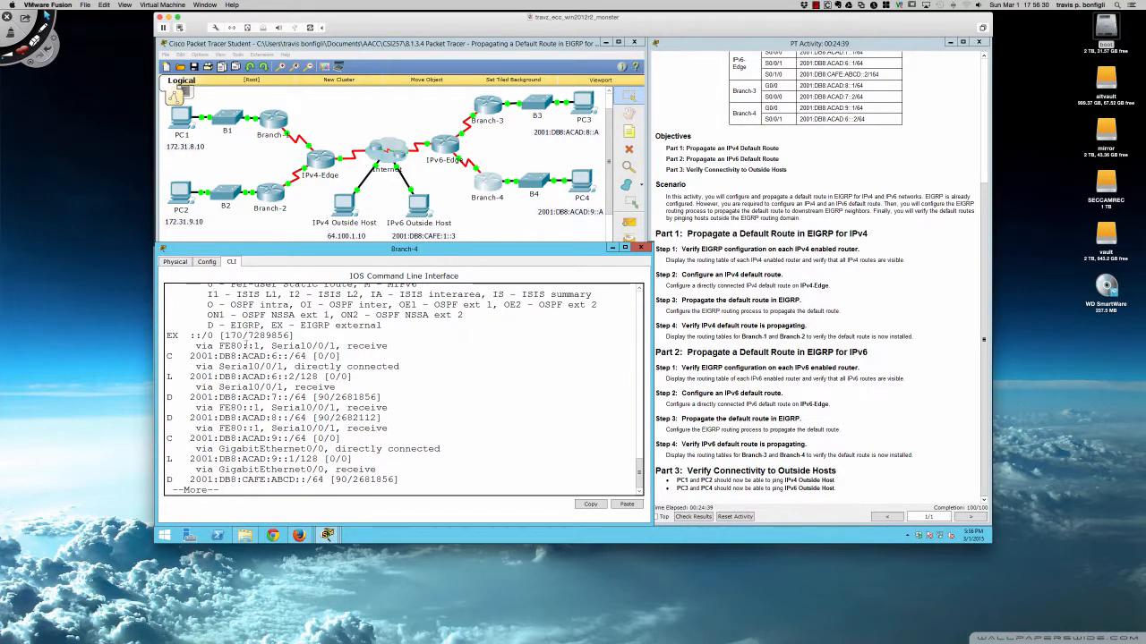
left_click_drag(171, 335, 273, 336)
left_click(549, 425)
Open PC1's command prompt, ping the IPv4 Outside Host at 64.100.1.10, and close PC1.
left_click(179, 123)
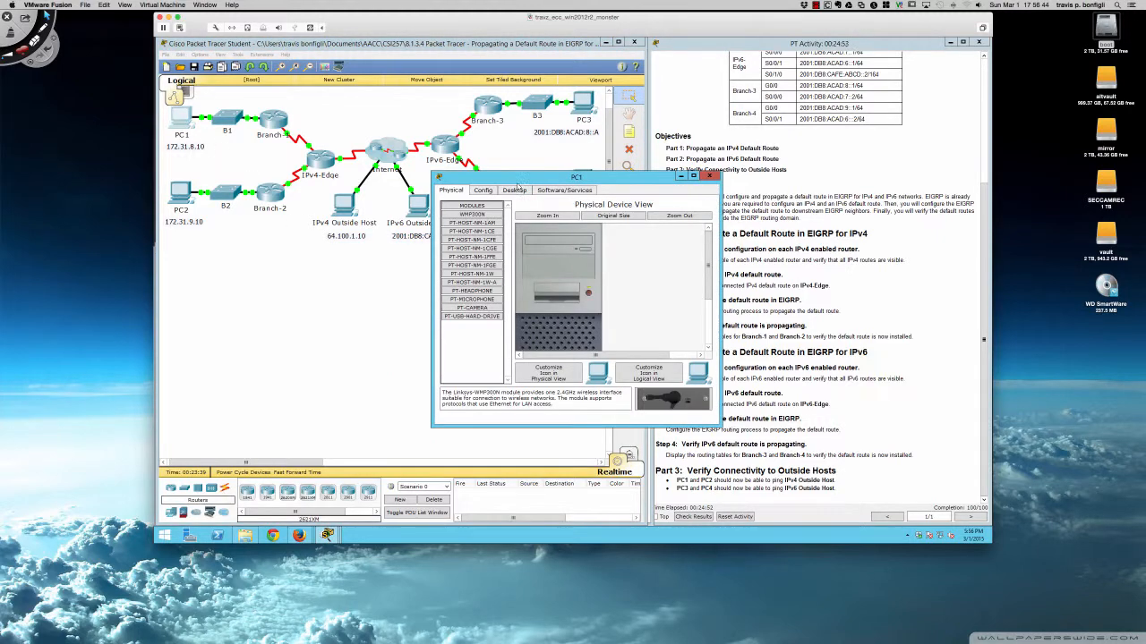
left_click_drag(518, 182, 334, 259)
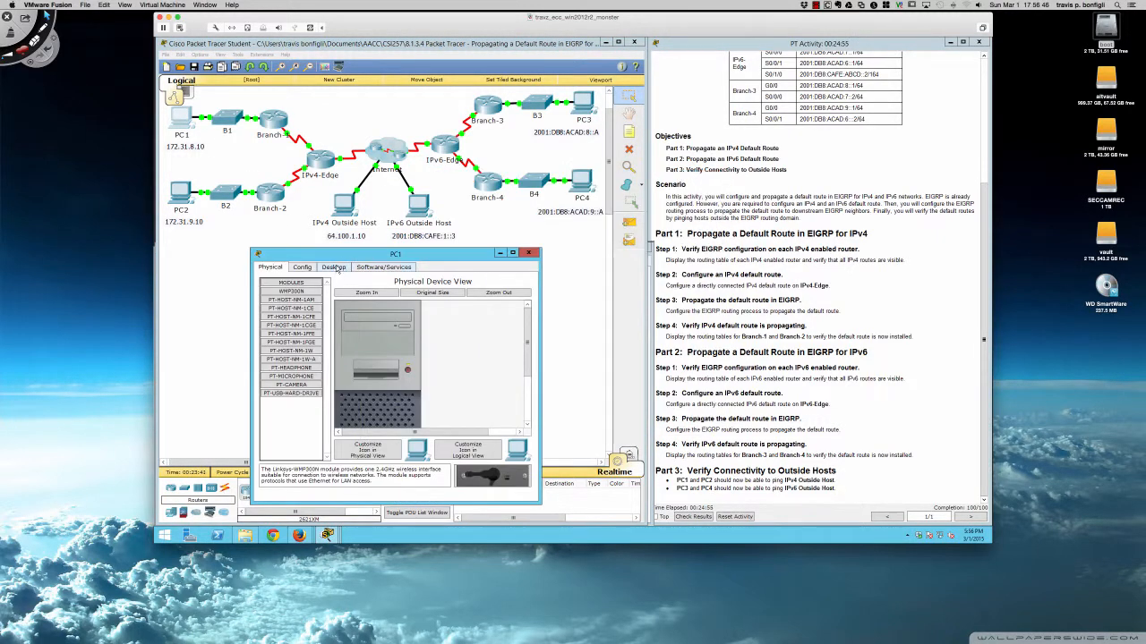
left_click(336, 268)
left_click(448, 305)
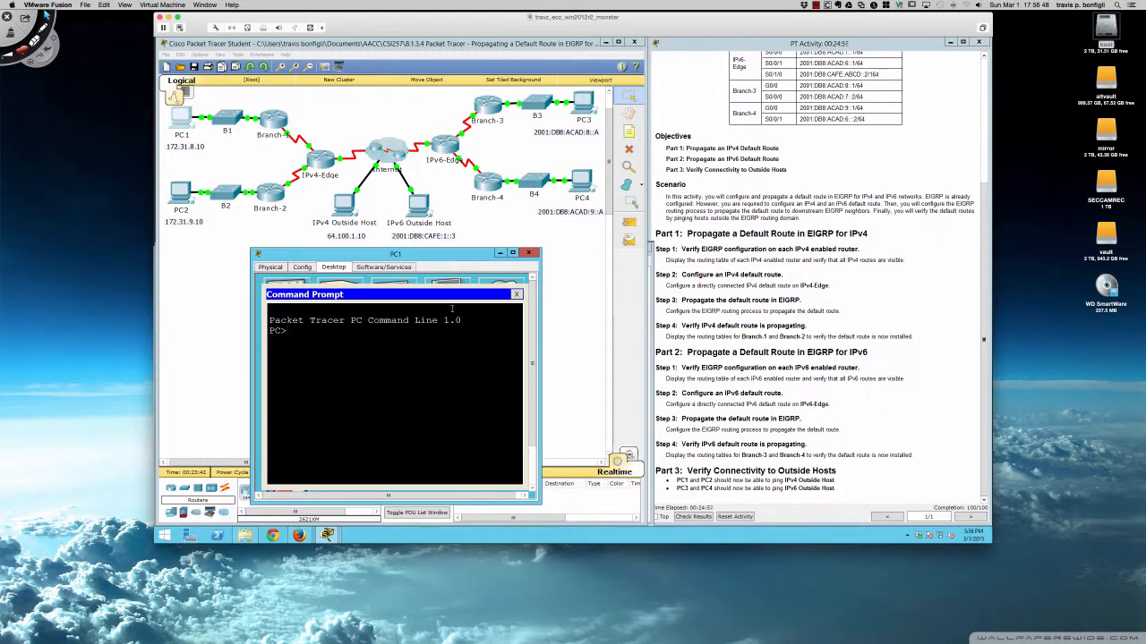
type("ping 64.100.1.10")
key("Return")
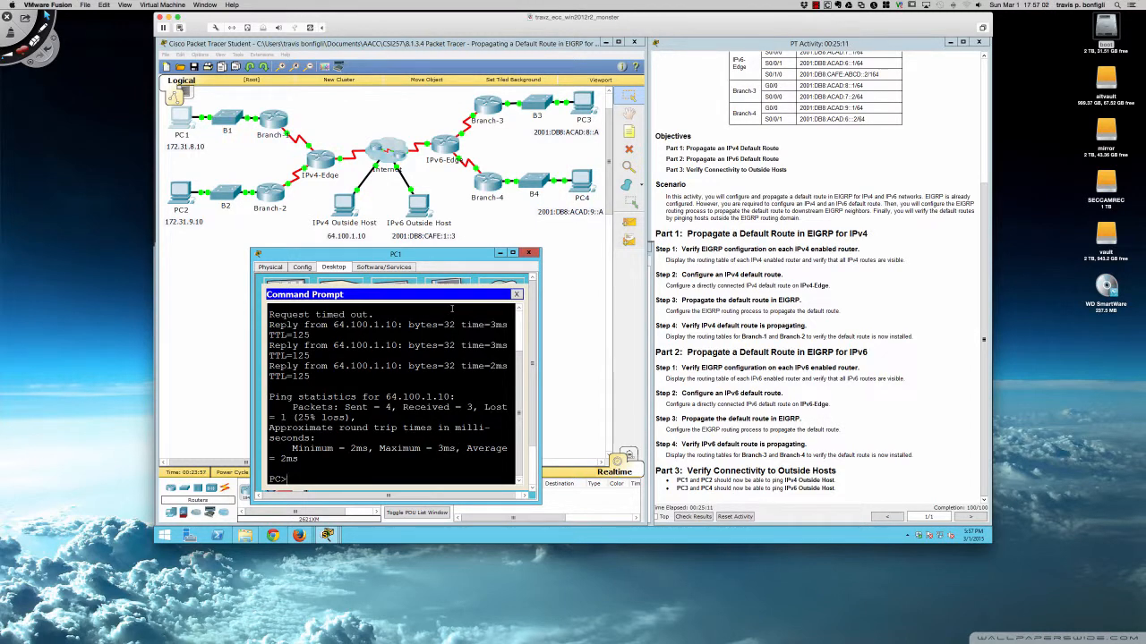
left_click(529, 252)
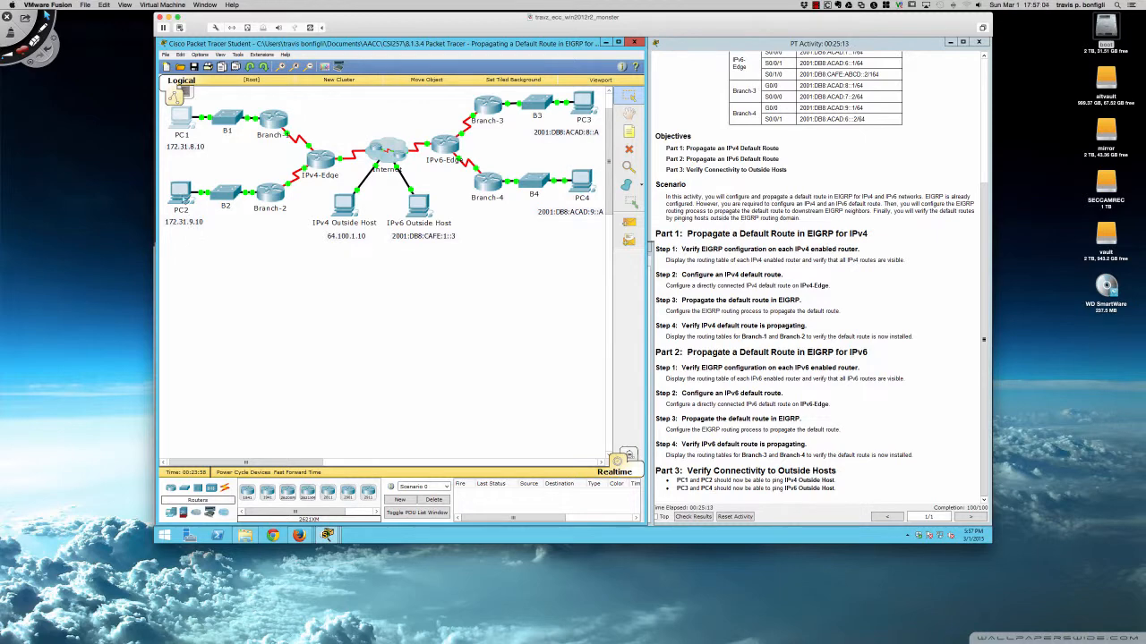
Open PC2's command prompt, ping 64.100.1.10, and close PC2.
left_click(180, 191)
left_click_drag(545, 174, 359, 270)
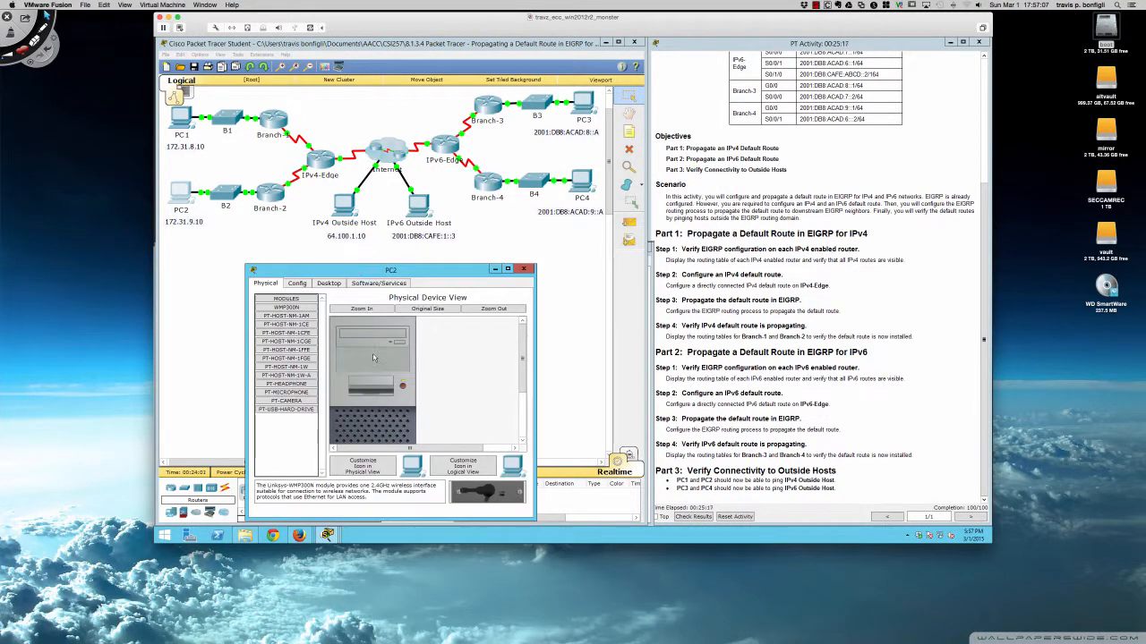
left_click(329, 283)
left_click(430, 320)
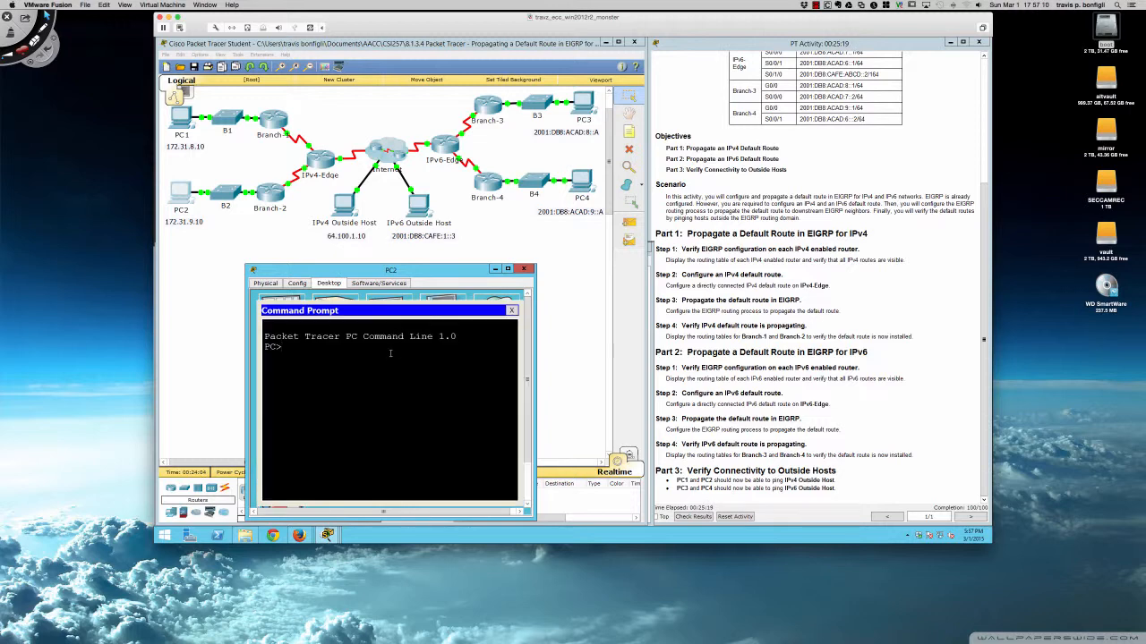
type("ping 64.100.1.10")
key("Return")
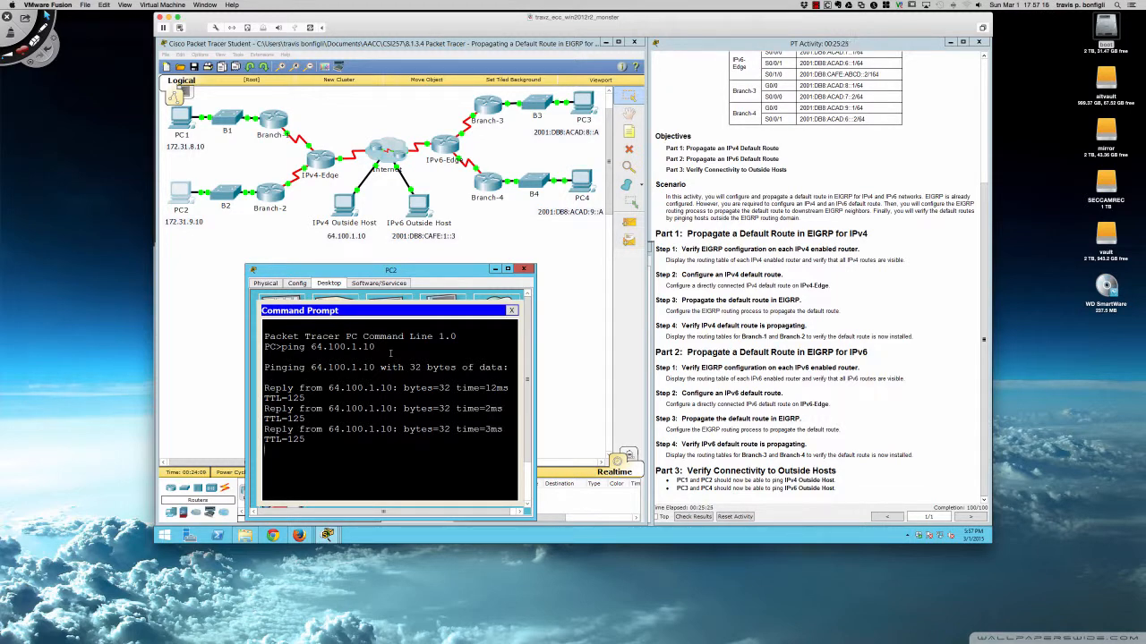
left_click(523, 269)
Open PC3's command prompt and ping 2001:db8:cafe:1:3.
left_click(584, 105)
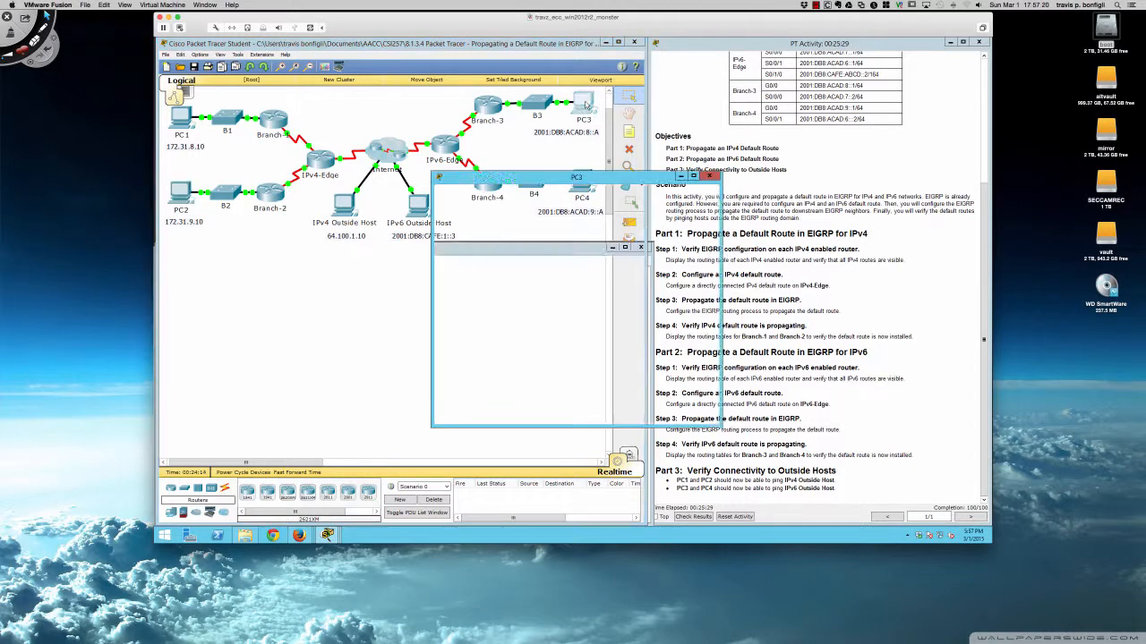
left_click_drag(598, 183, 410, 275)
left_click(328, 275)
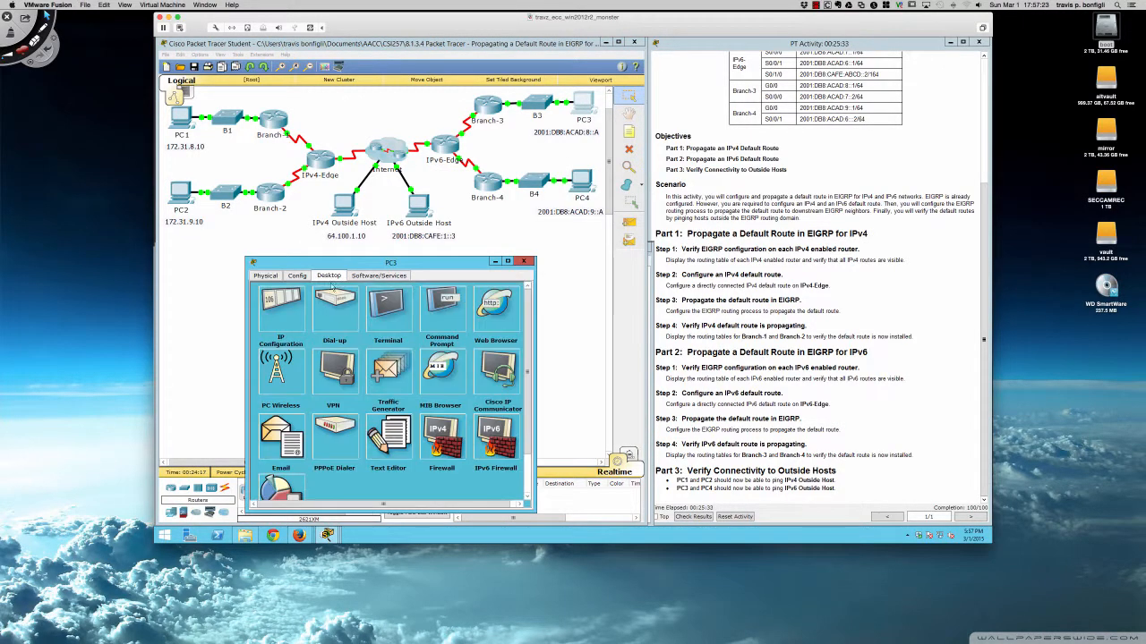
left_click(450, 313)
type("ping")
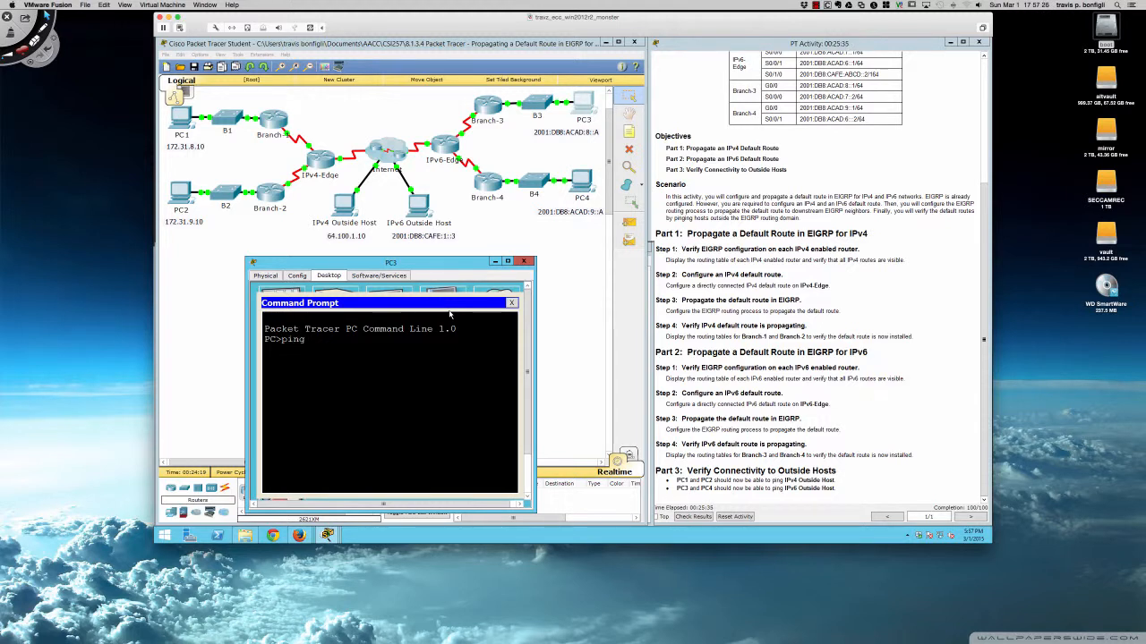
type(" 2001:db8:cafe:1:3")
key("Return")
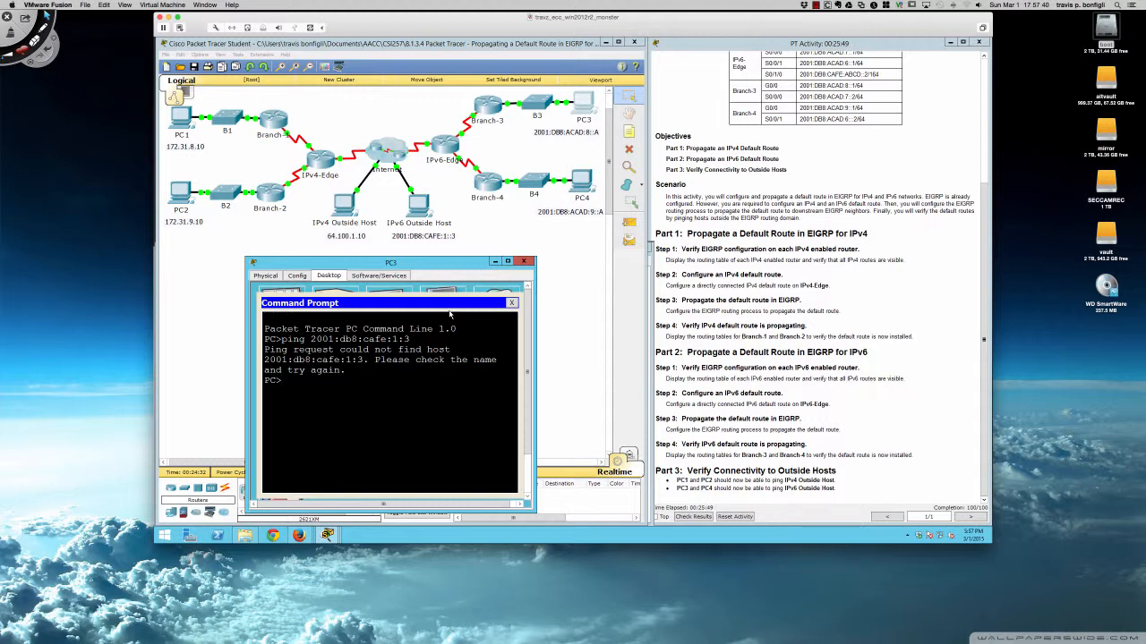
List the available PC commands with ? and scroll through the help listing.
key("Return")
key("Return")
key("Return")
type("?")
key("Return")
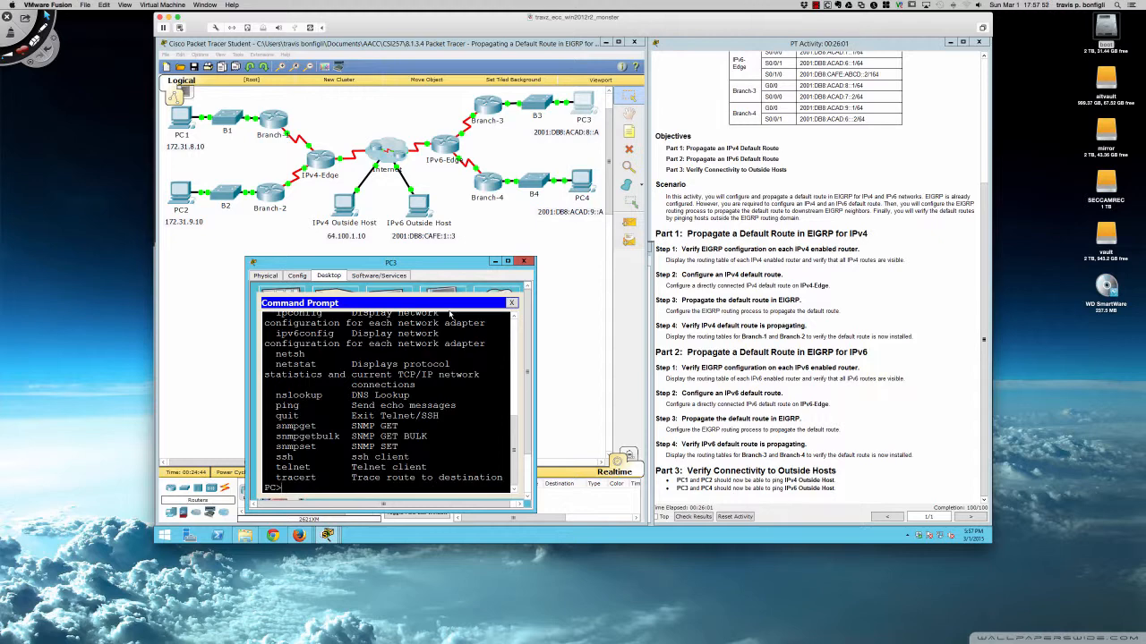
scroll(409, 350, "up", 1)
scroll(410, 350, "up", 1)
scroll(410, 350, "down", 3)
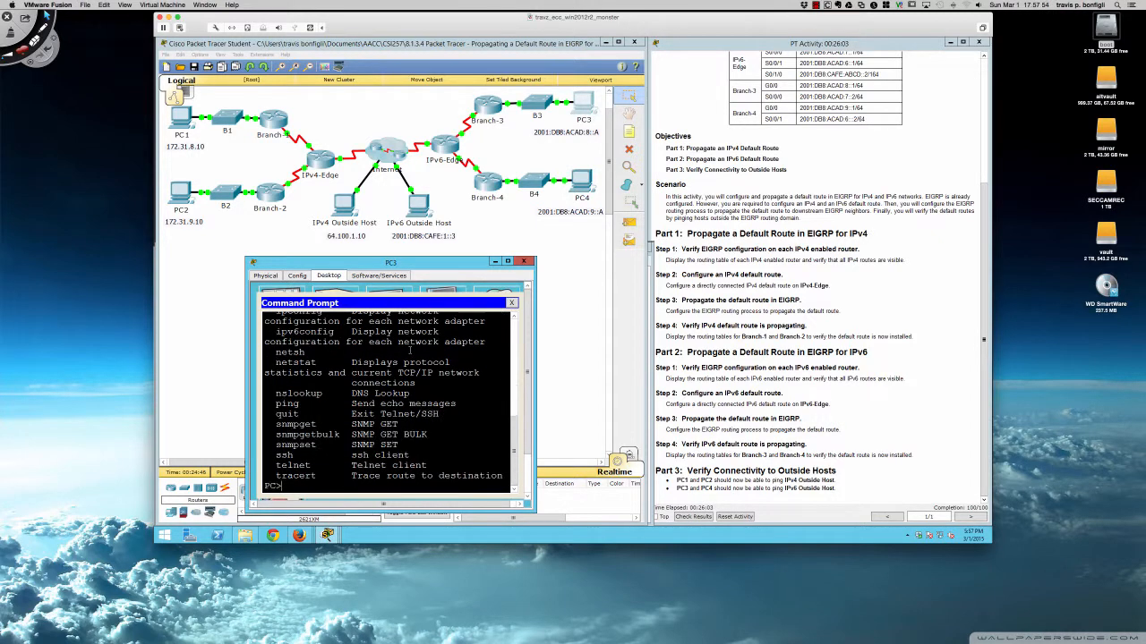
Try ping6 2001:db8:cafe:1::3 from PC3.
key("Return")
key("Return")
key("Return")
key("Return")
key("Return")
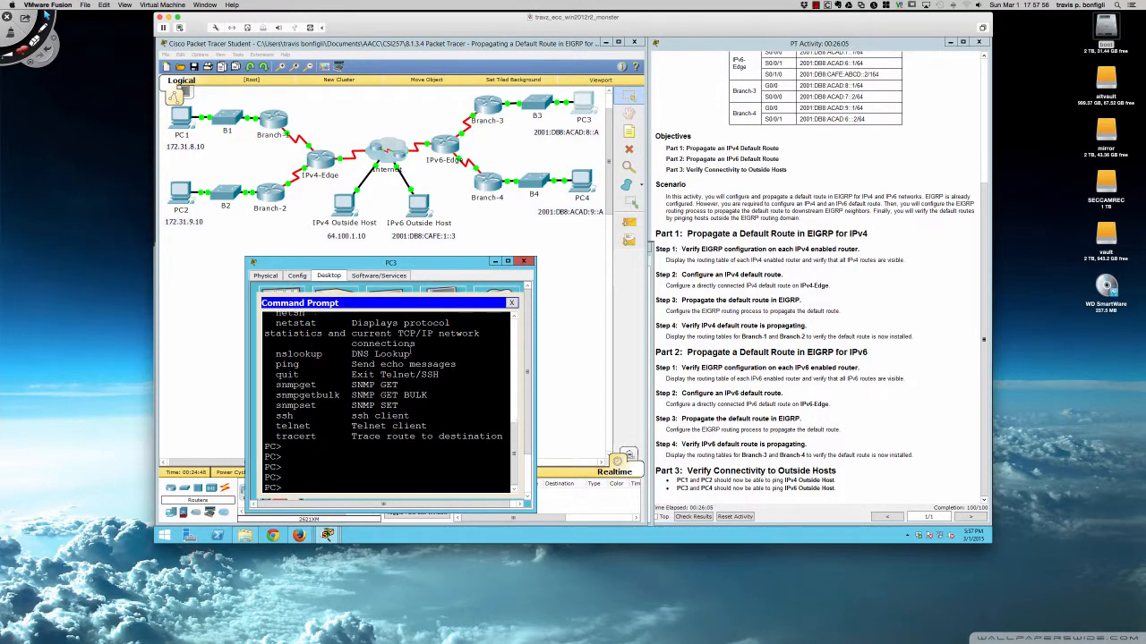
type("ping")
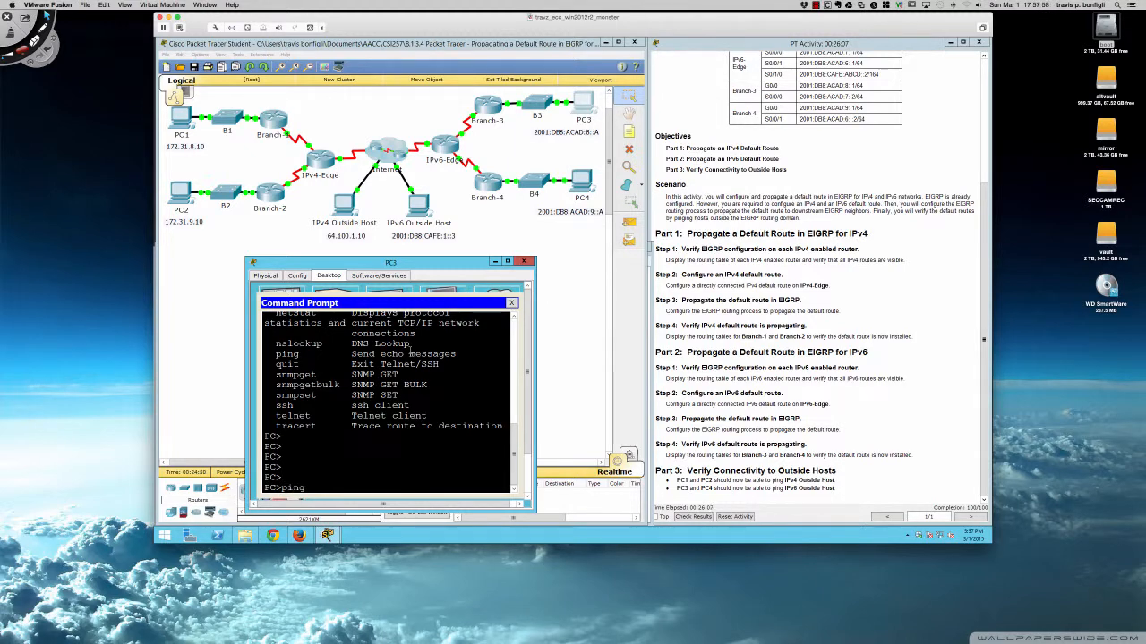
type("6 2001:db8:cafe:1::3")
key("Return")
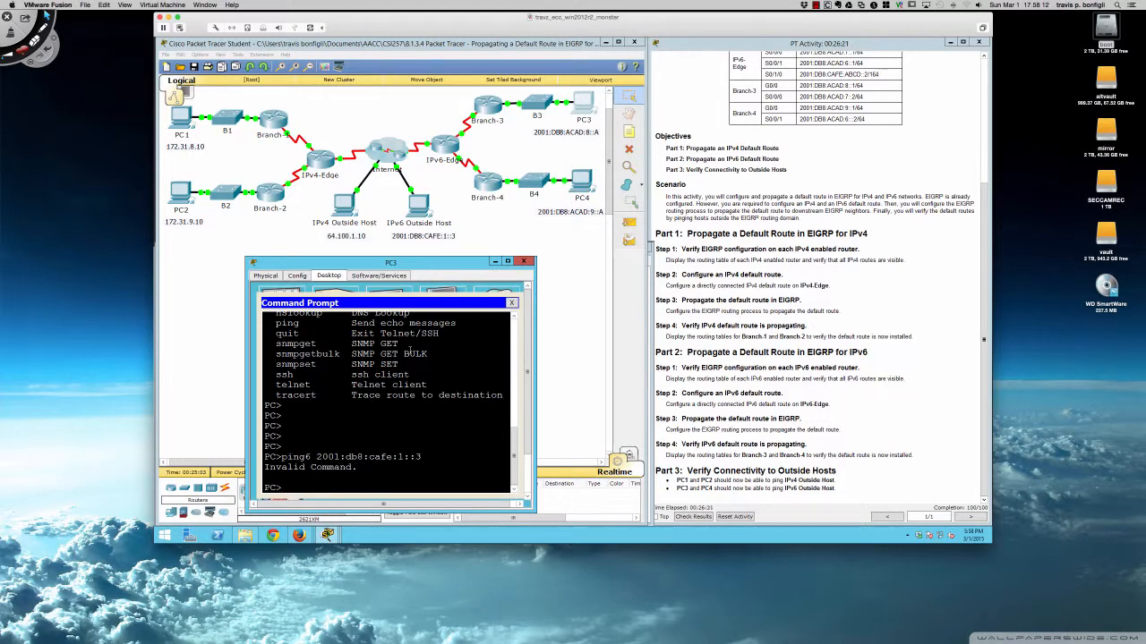
Ping the IPv6 Outside Host at 2001:db8:cafe:1::3 from PC3.
type("ping 2001:db8:cafe:1")
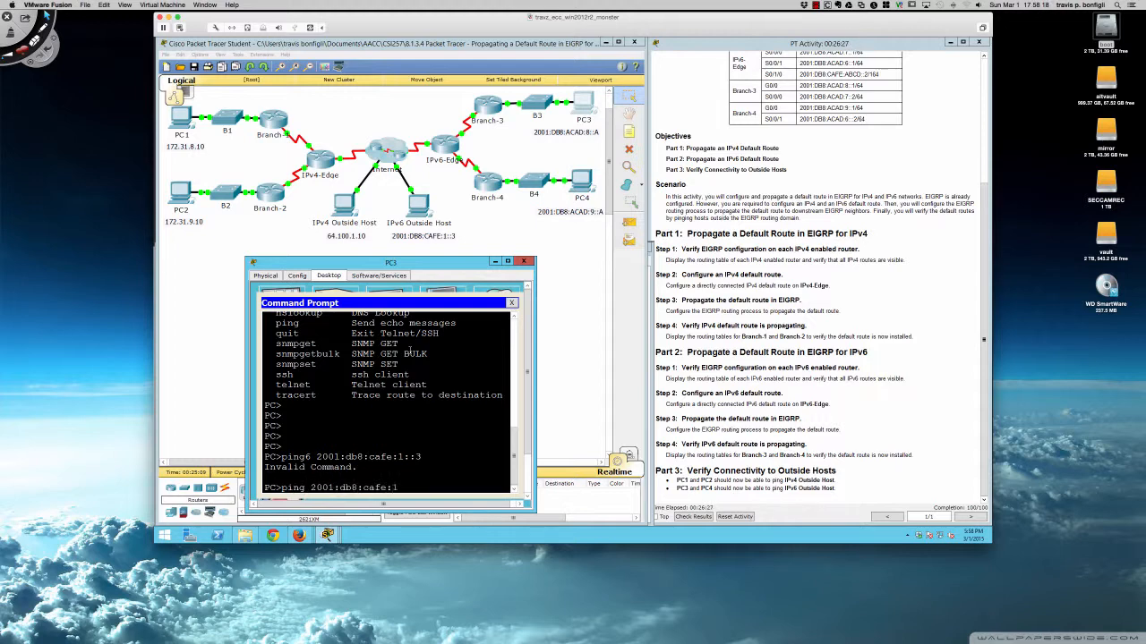
type("::3")
key("Return")
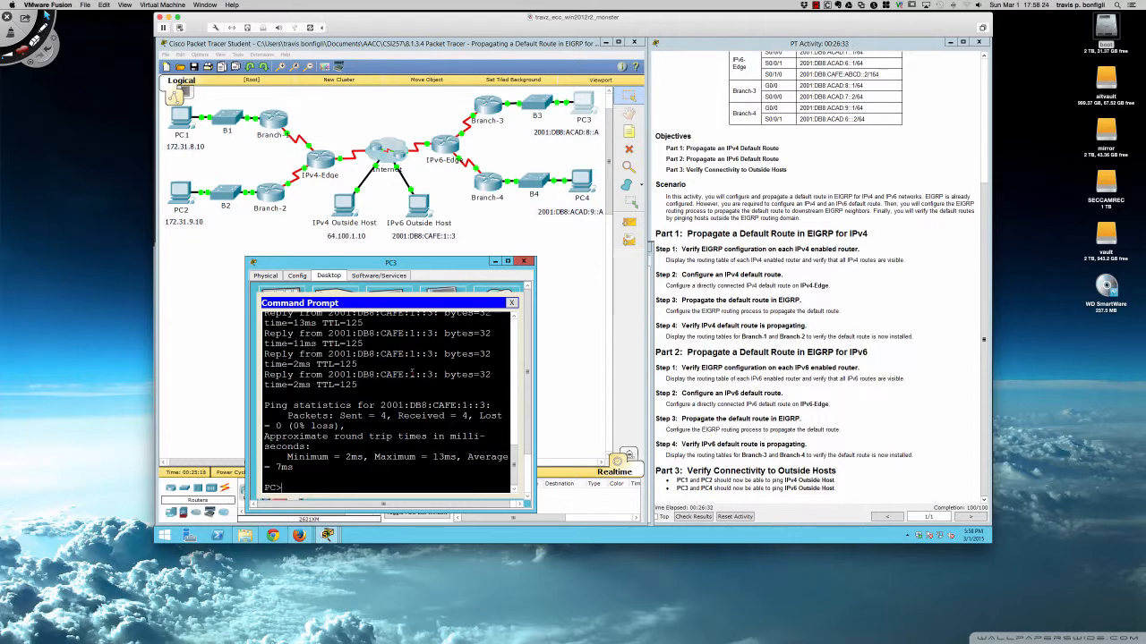
Scroll back through PC3's command history to review the ping attempts, then close PC3.
scroll(415, 374, "up", 8)
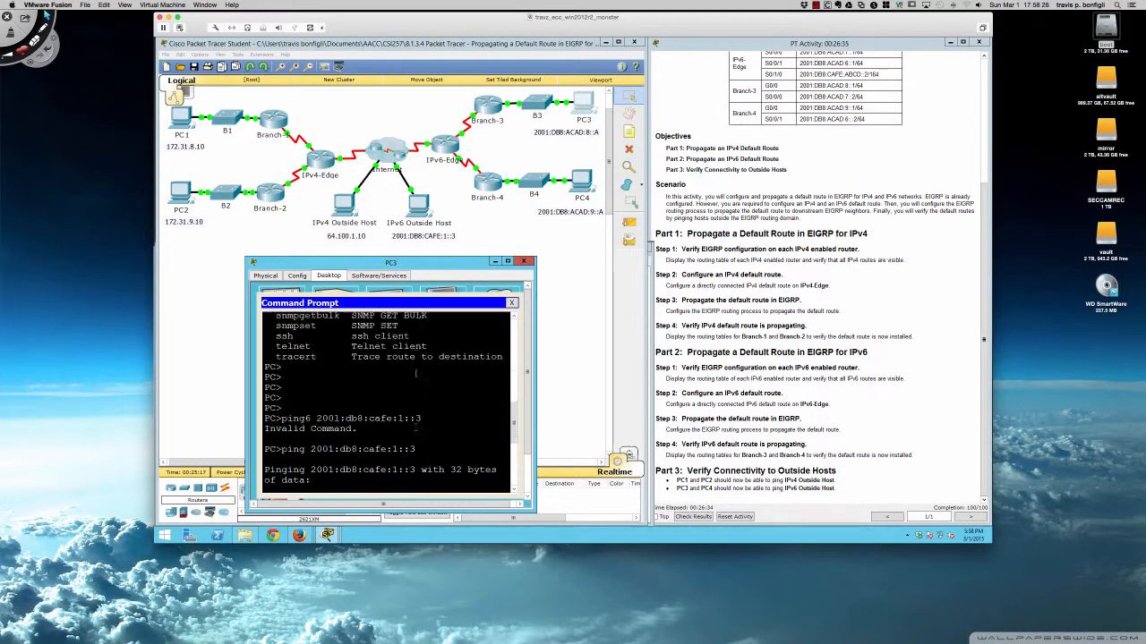
scroll(416, 375, "up", 10)
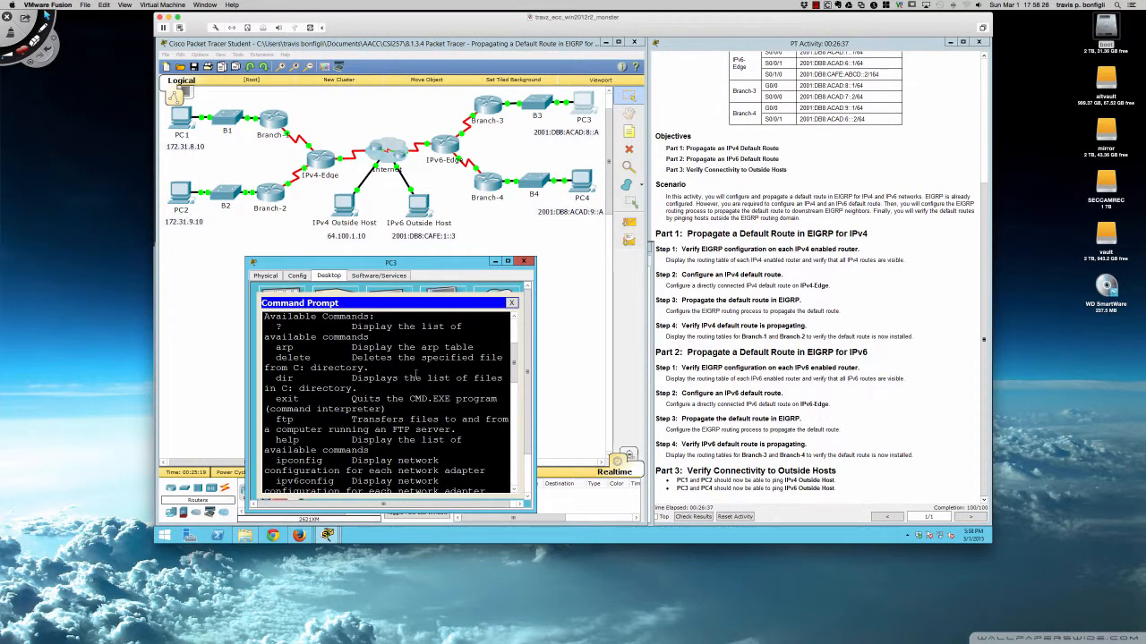
scroll(416, 374, "up", 2)
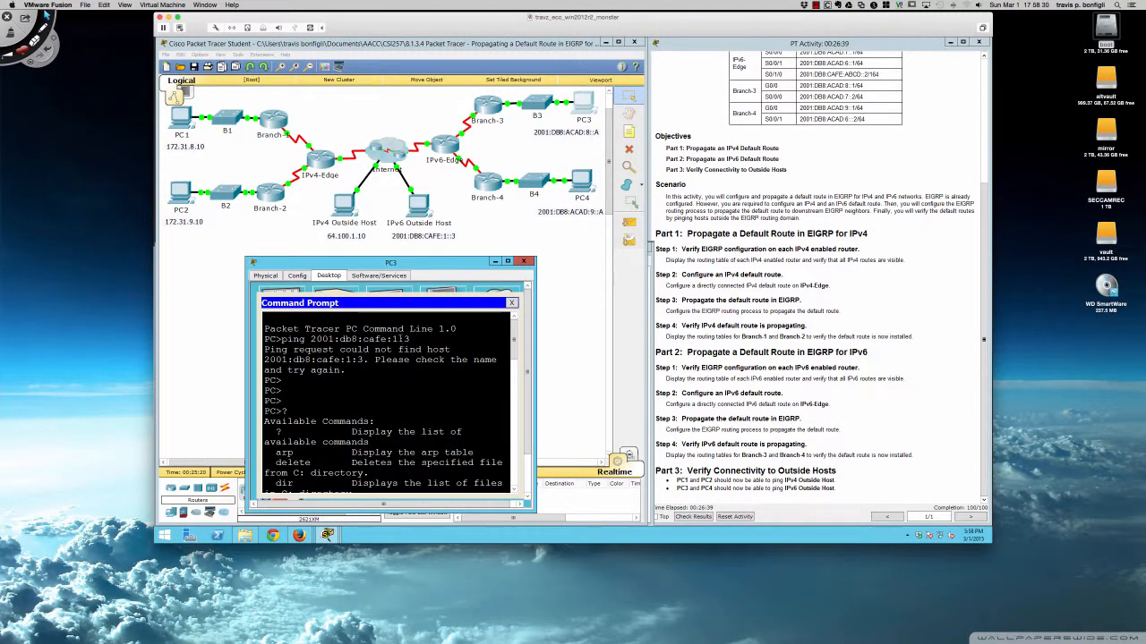
scroll(398, 408, "down", 12)
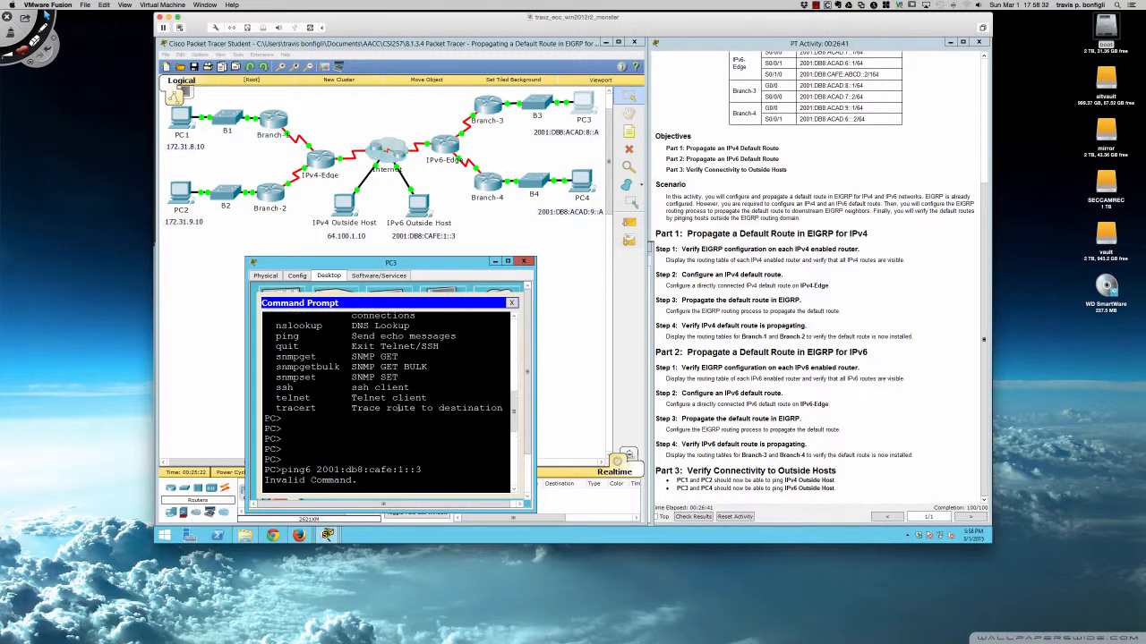
scroll(398, 408, "down", 3)
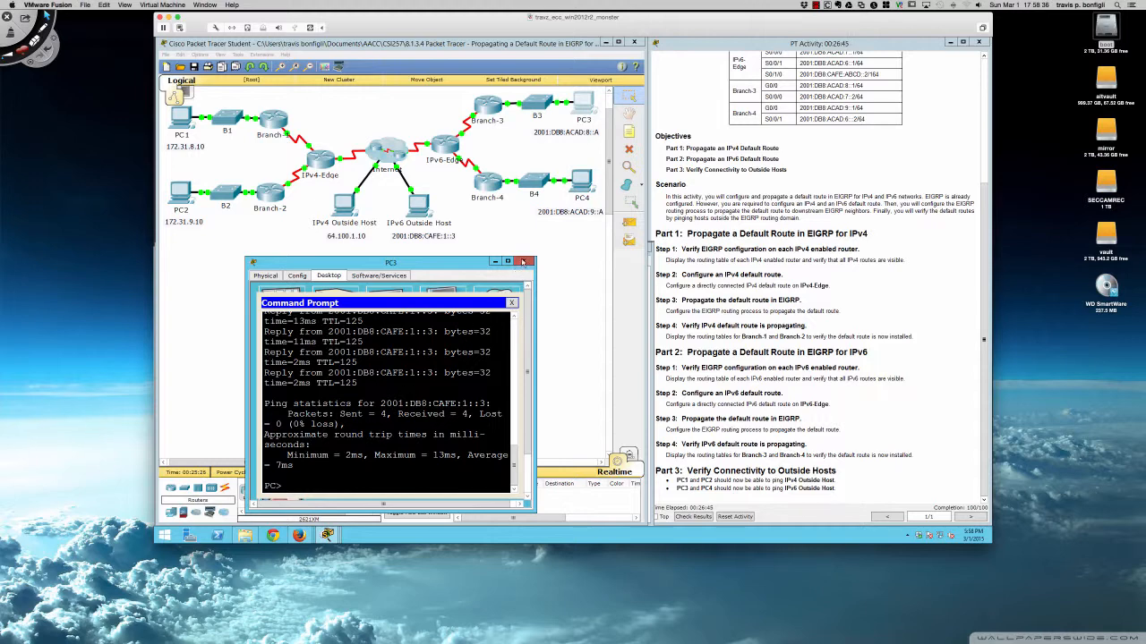
left_click(524, 260)
Open PC4's command prompt, ping 2001:db8:cafe:1::3, and close PC4.
left_click(591, 178)
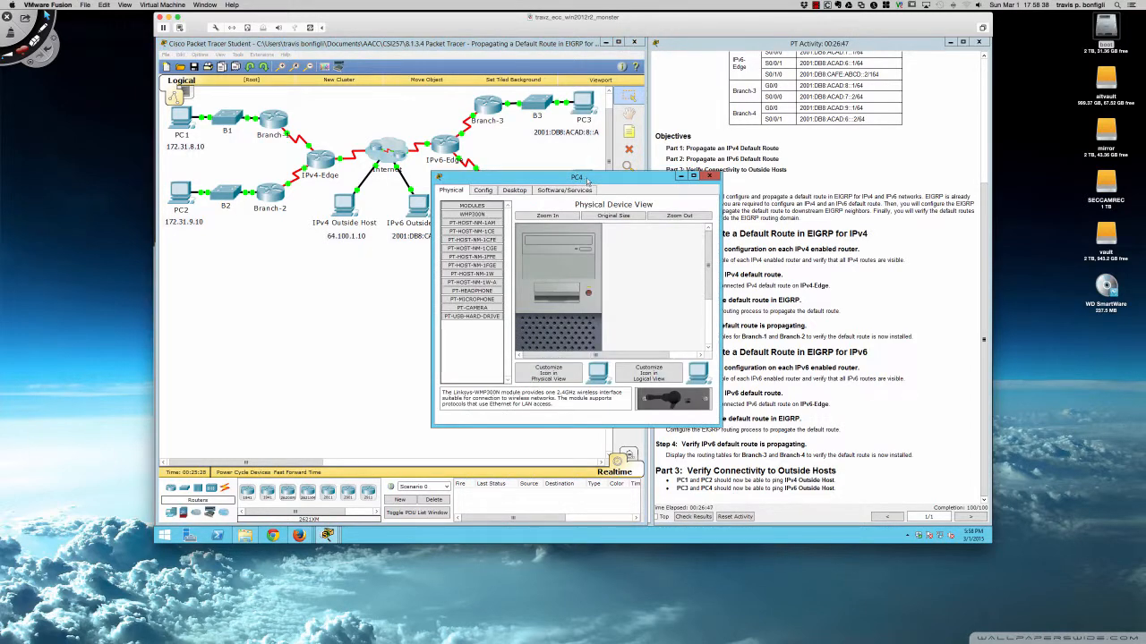
left_click_drag(591, 177, 425, 273)
left_click(349, 287)
left_click(462, 318)
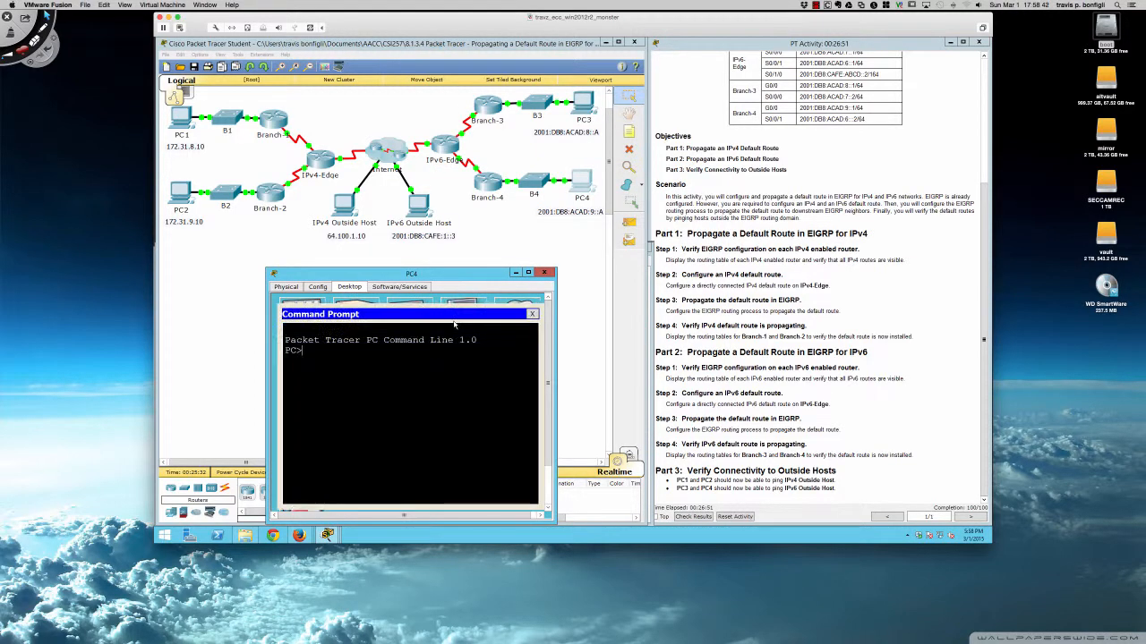
type("ping 192.")
key("BackSpace")
key("BackSpace")
key("BackSpace")
key("BackSpace")
type("2001:db8:cafe:1::3")
key("Return")
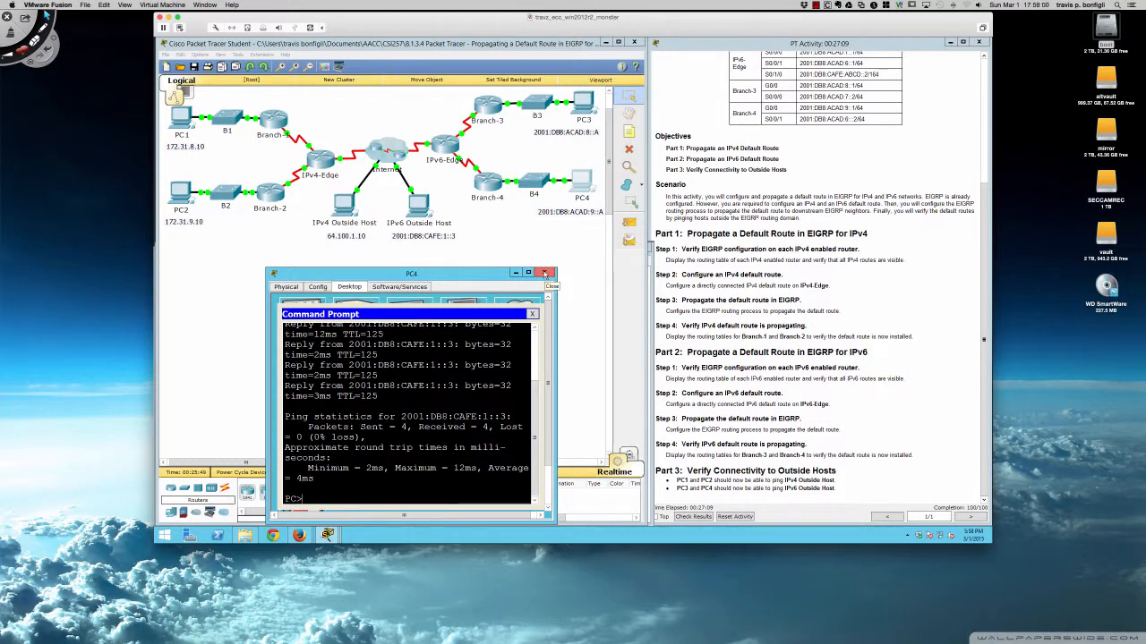
left_click(545, 273)
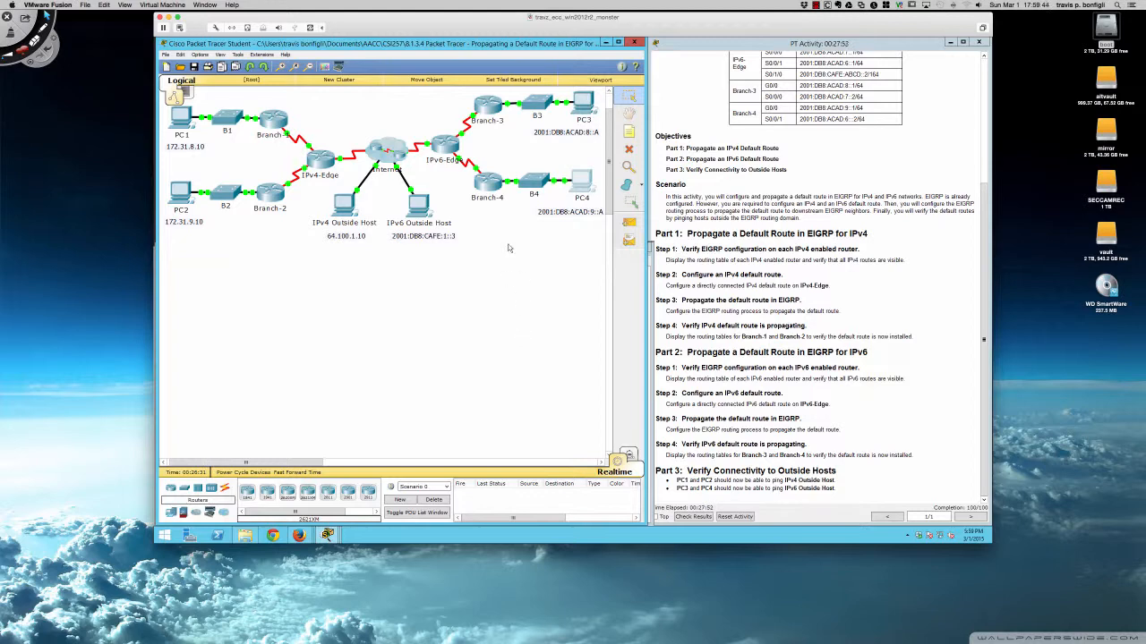
Reopen Branch-4's CLI and highlight the EX ::/0 default route entry again.
left_click(488, 188)
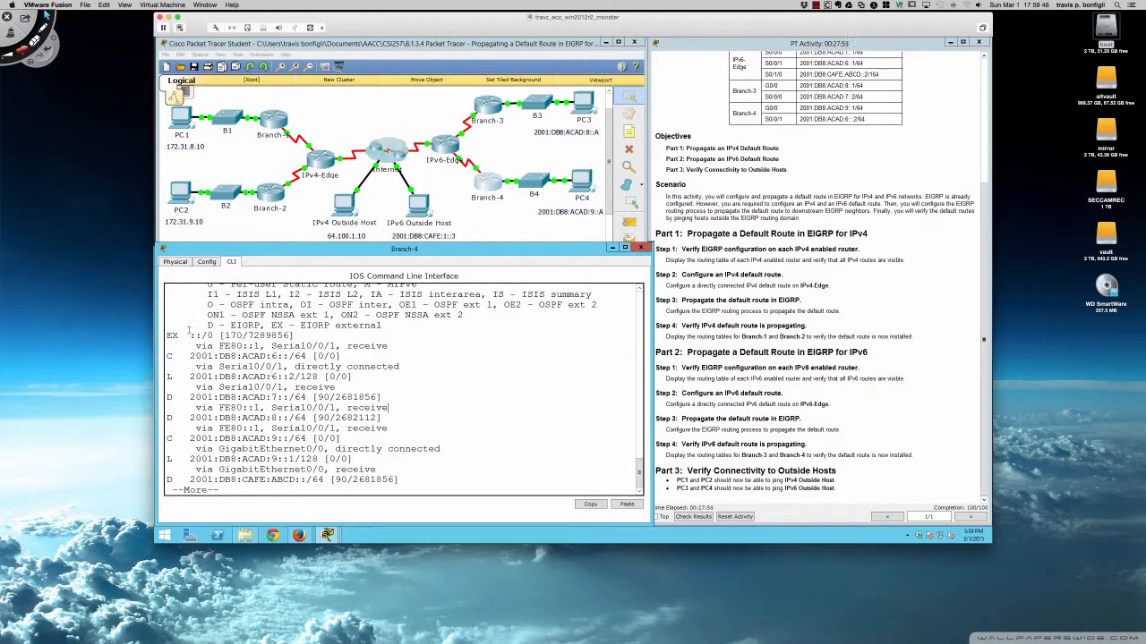
left_click_drag(168, 333, 302, 335)
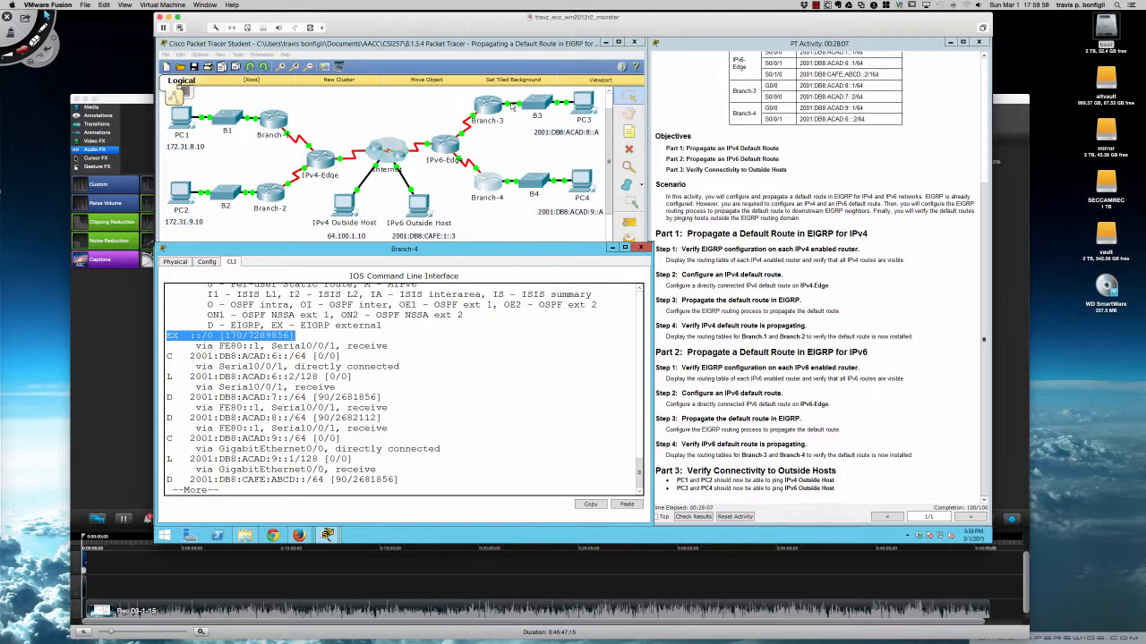
left_click(463, 315)
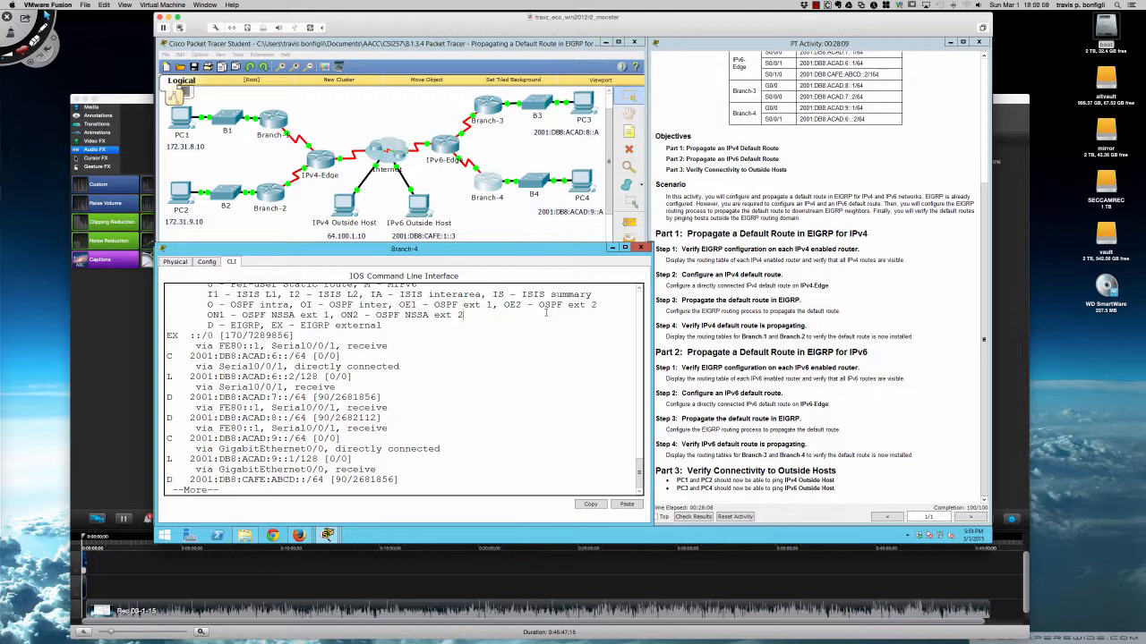